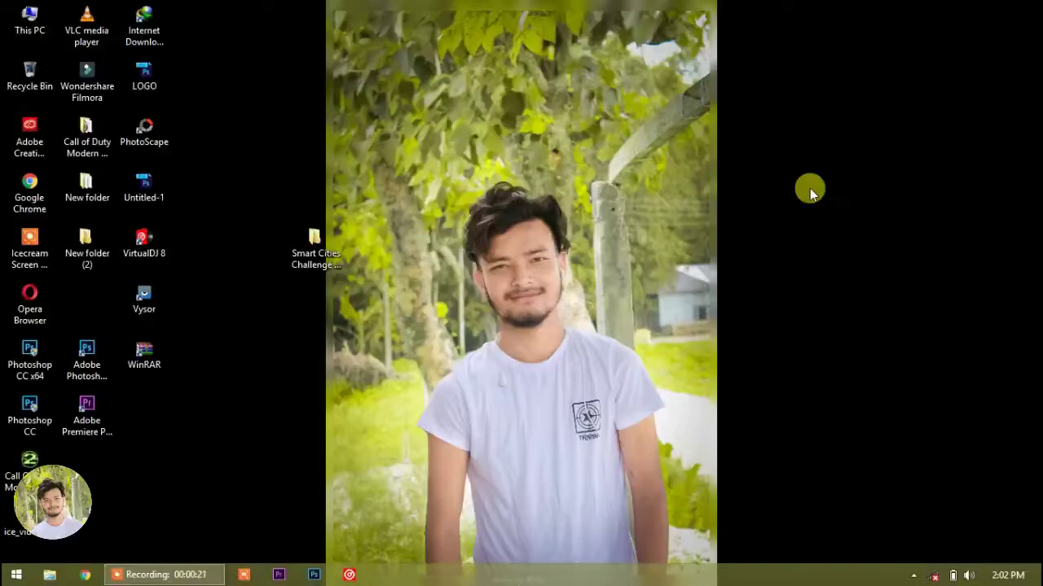
Step: Refresh the Windows desktop from its context menu, then bring the context menu up again
{"action": "right_click", "coordinate": [808, 181]}
{"action": "left_click", "coordinate": [834, 221]}
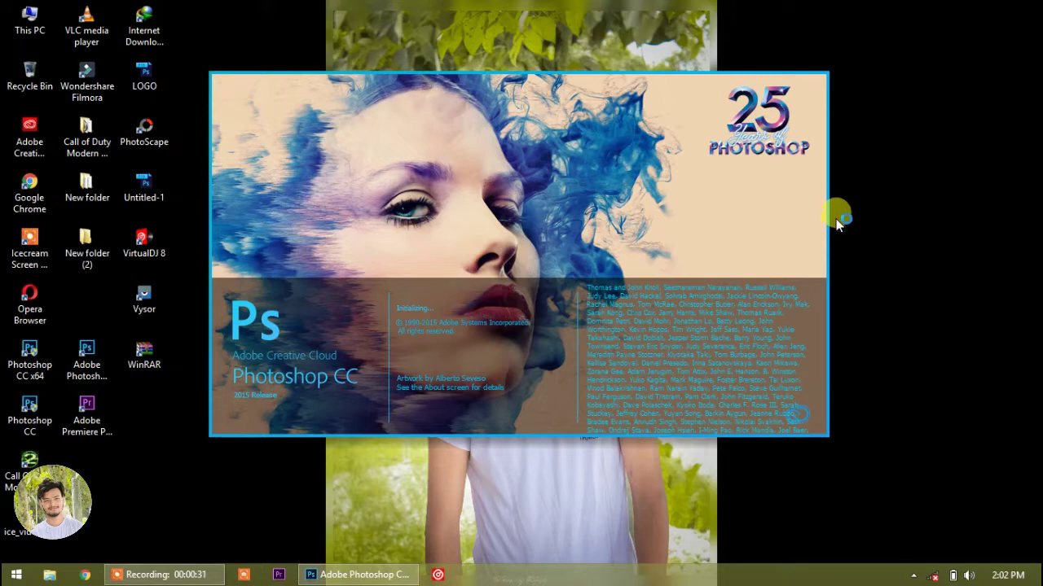
{"action": "right_click", "coordinate": [854, 182]}
Step: Zoom IMG_0043.jpg in via the Navigator on its lower half and select the Pen tool
{"action": "left_click", "coordinate": [866, 217]}
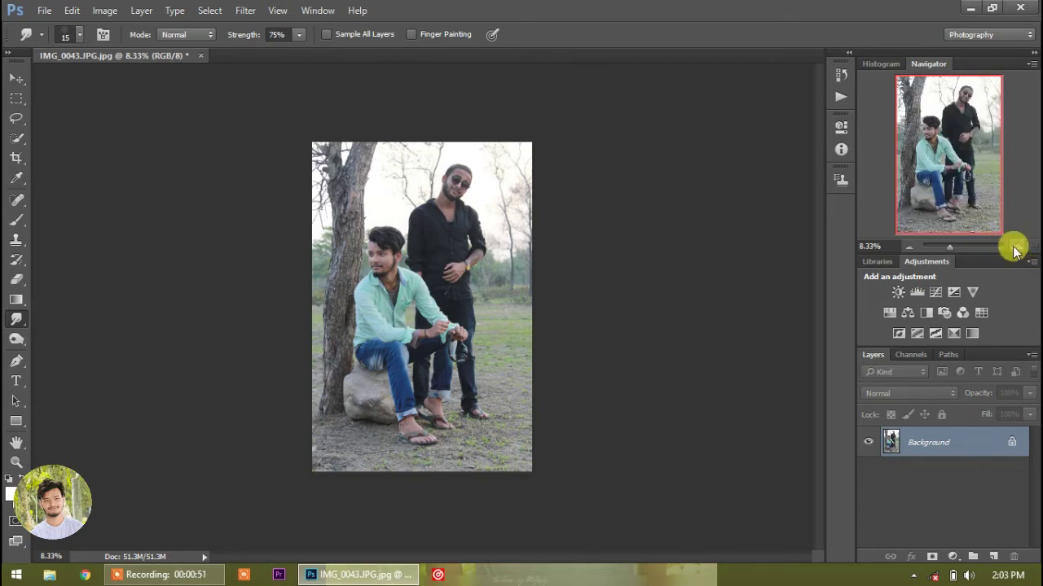
{"action": "left_click", "coordinate": [1014, 249]}
{"action": "left_click_drag", "start_coordinate": [1026, 252], "coordinate": [1026, 297]}
{"action": "left_click", "coordinate": [1015, 293]}
{"action": "left_click_drag", "start_coordinate": [968, 234], "coordinate": [963, 254]}
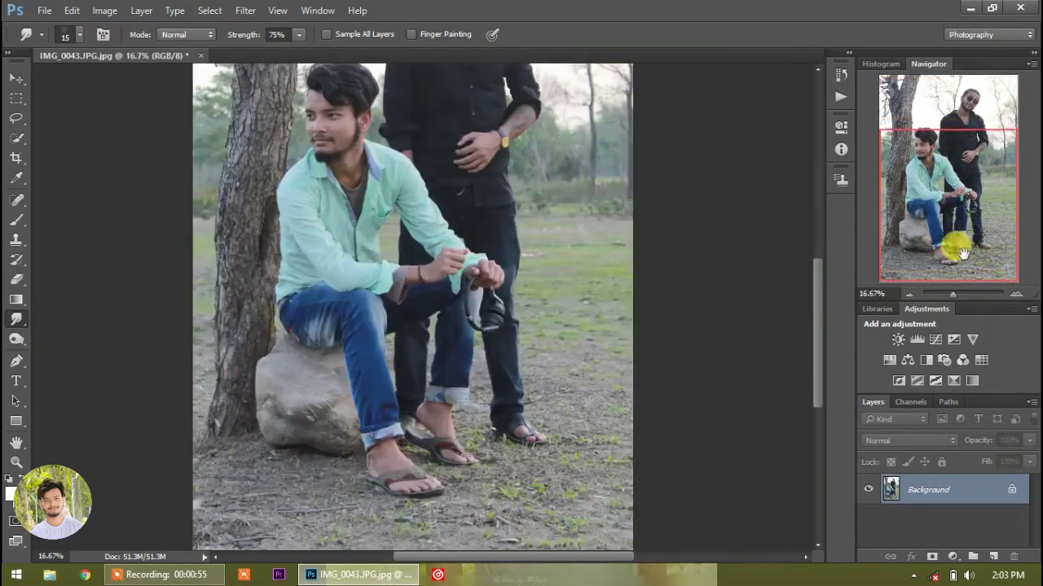
{"action": "left_click", "coordinate": [17, 361]}
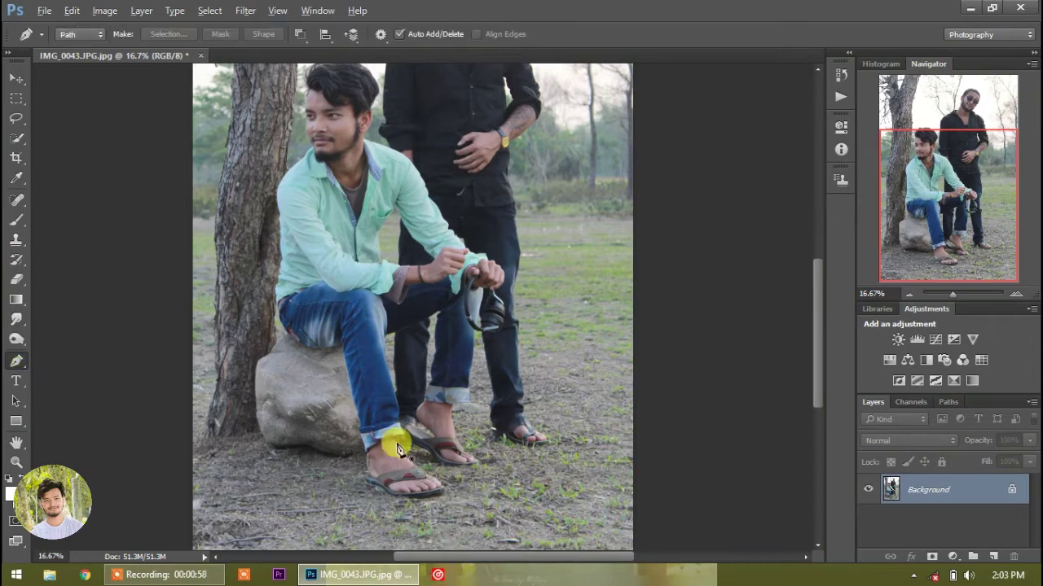
{"action": "scroll", "coordinate": [383, 476], "scroll_direction": "up", "scroll_amount": 5}
Step: Start the path at the man's heel and trace along the rock's bottom edge
{"action": "left_click", "coordinate": [371, 485]}
{"action": "left_click", "coordinate": [372, 439]}
{"action": "left_click", "coordinate": [398, 380]}
{"action": "left_click", "coordinate": [397, 339]}
{"action": "left_click", "coordinate": [287, 322]}
{"action": "left_click", "coordinate": [243, 341]}
{"action": "left_click_drag", "start_coordinate": [225, 338], "coordinate": [442, 391]}
{"action": "left_click", "coordinate": [394, 391]}
{"action": "left_click", "coordinate": [289, 399]}
{"action": "left_click", "coordinate": [181, 376]}
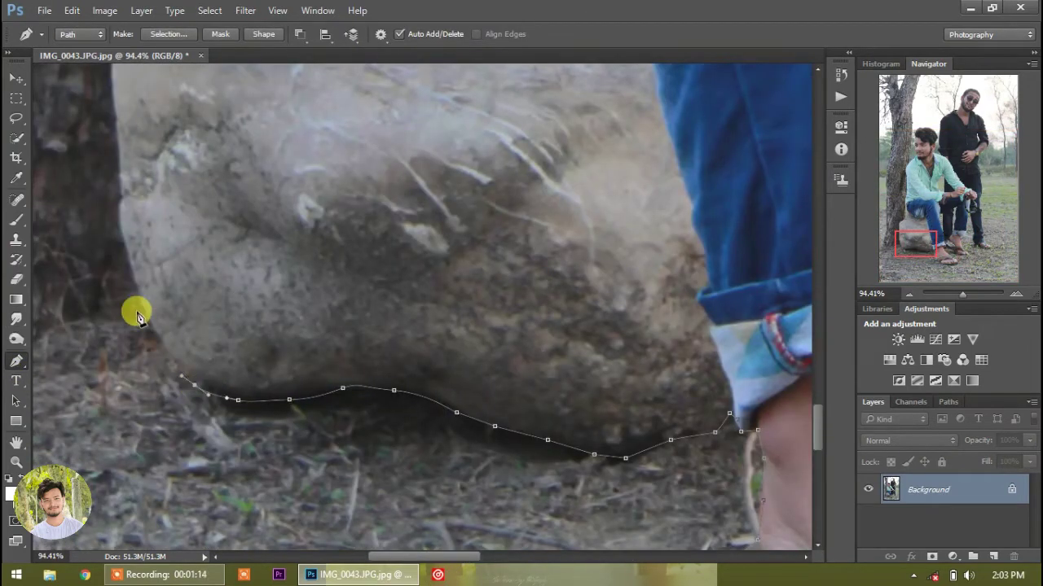
Step: Extend the path up the rock's upper-left edge
{"action": "left_click_drag", "start_coordinate": [121, 189], "coordinate": [218, 489]}
{"action": "left_click", "coordinate": [228, 325]}
{"action": "left_click", "coordinate": [270, 281]}
{"action": "left_click", "coordinate": [311, 252]}
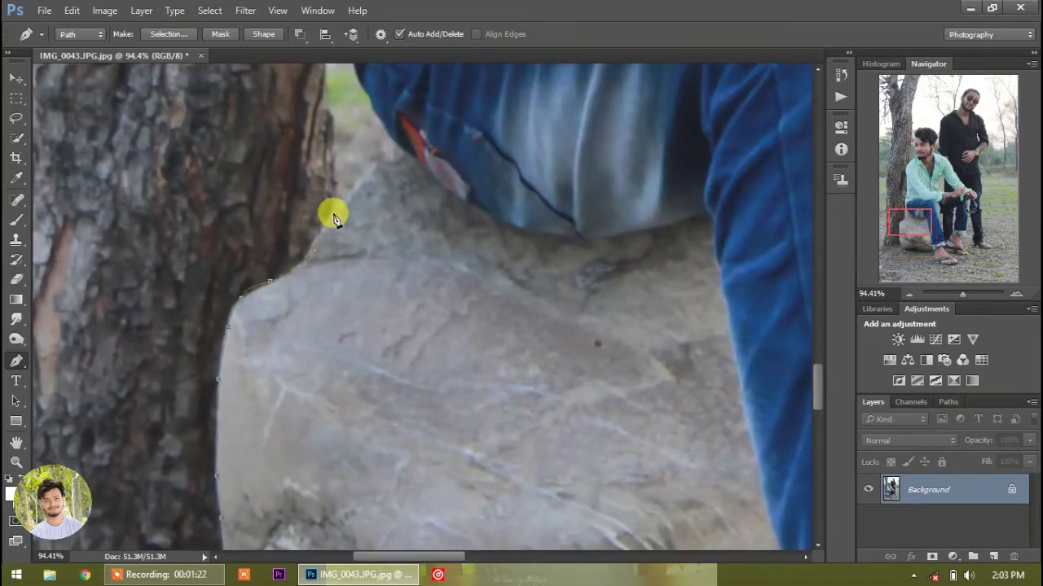
Step: Move up past the shirt to the head and trace around the hair outline
{"action": "left_click_drag", "start_coordinate": [394, 138], "coordinate": [278, 407]}
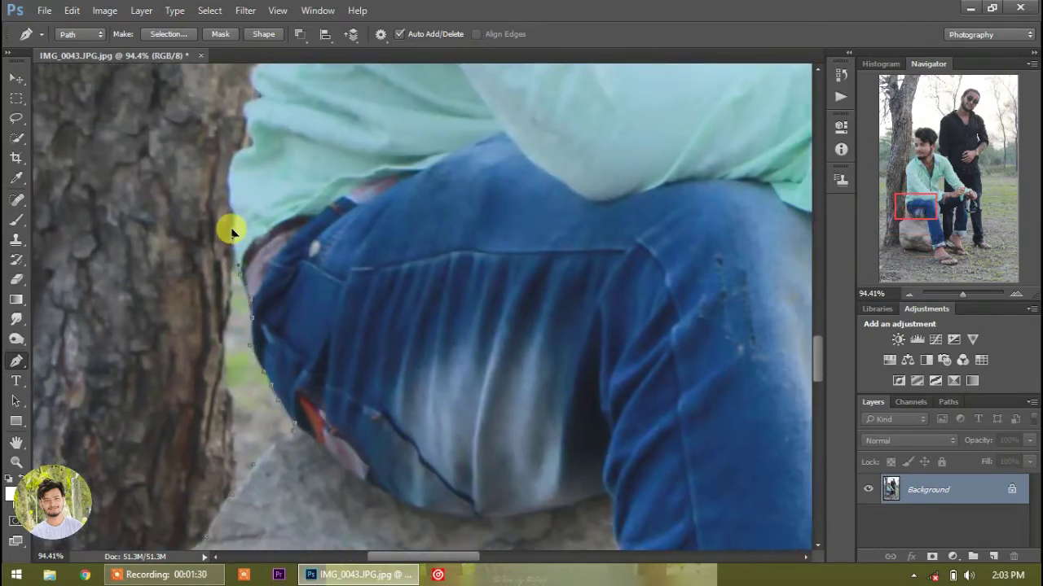
{"action": "left_click_drag", "start_coordinate": [269, 135], "coordinate": [232, 289]}
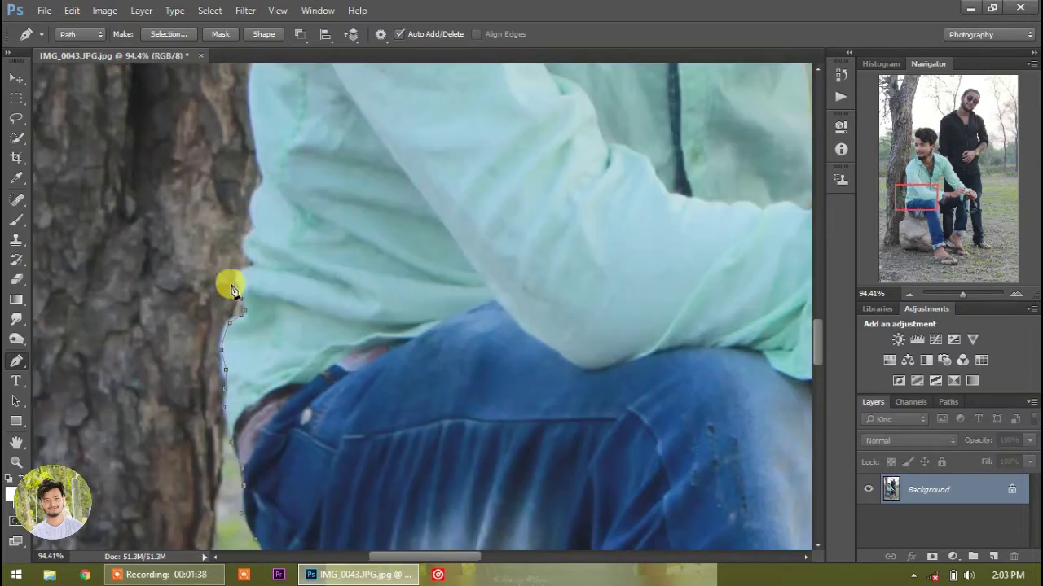
{"action": "left_click_drag", "start_coordinate": [249, 100], "coordinate": [236, 319]}
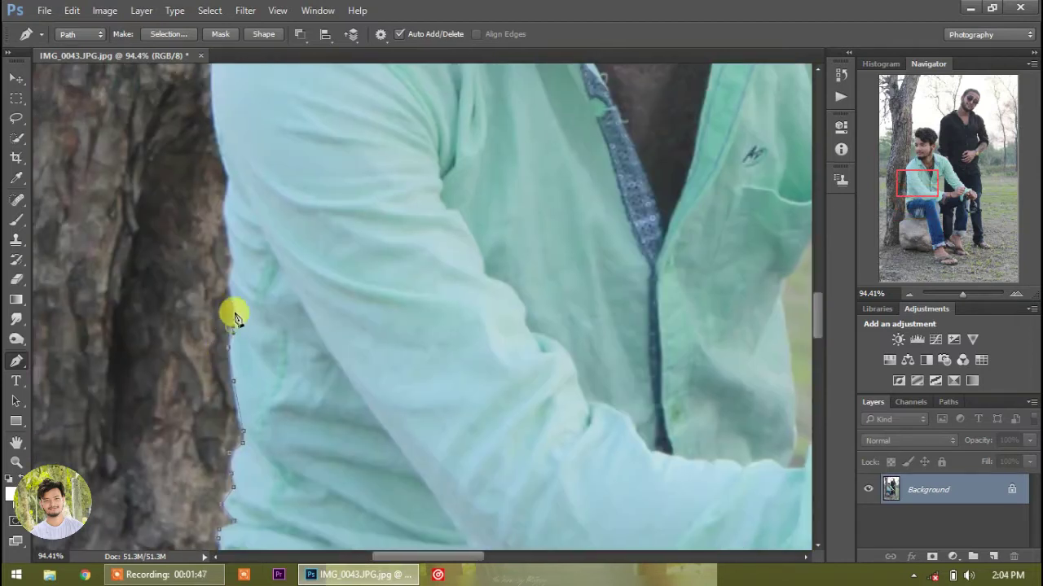
{"action": "left_click_drag", "start_coordinate": [219, 78], "coordinate": [205, 388]}
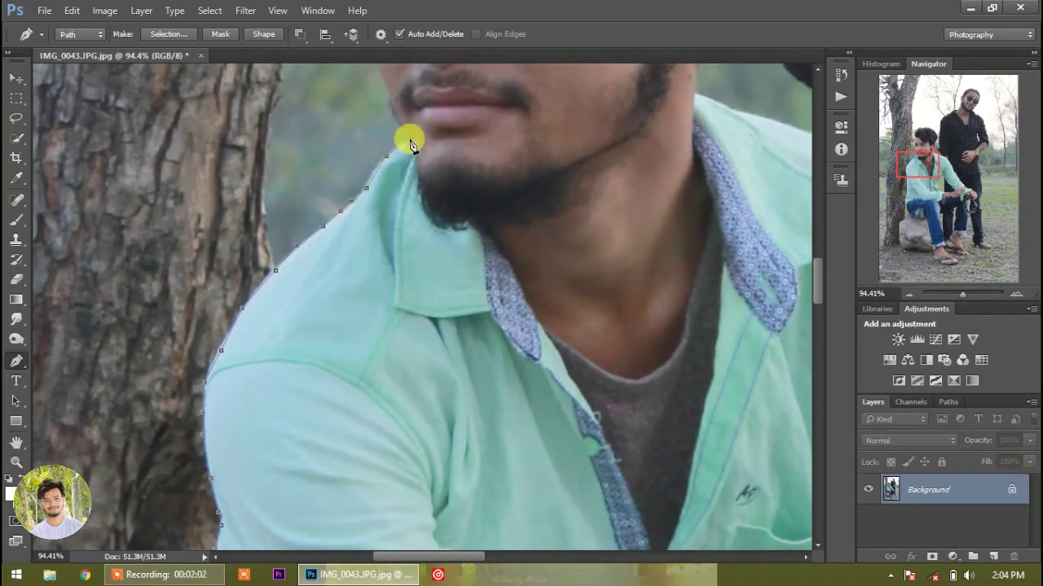
{"action": "scroll", "coordinate": [410, 145], "scroll_direction": "up", "scroll_amount": 3}
{"action": "left_click_drag", "start_coordinate": [410, 144], "coordinate": [353, 407]}
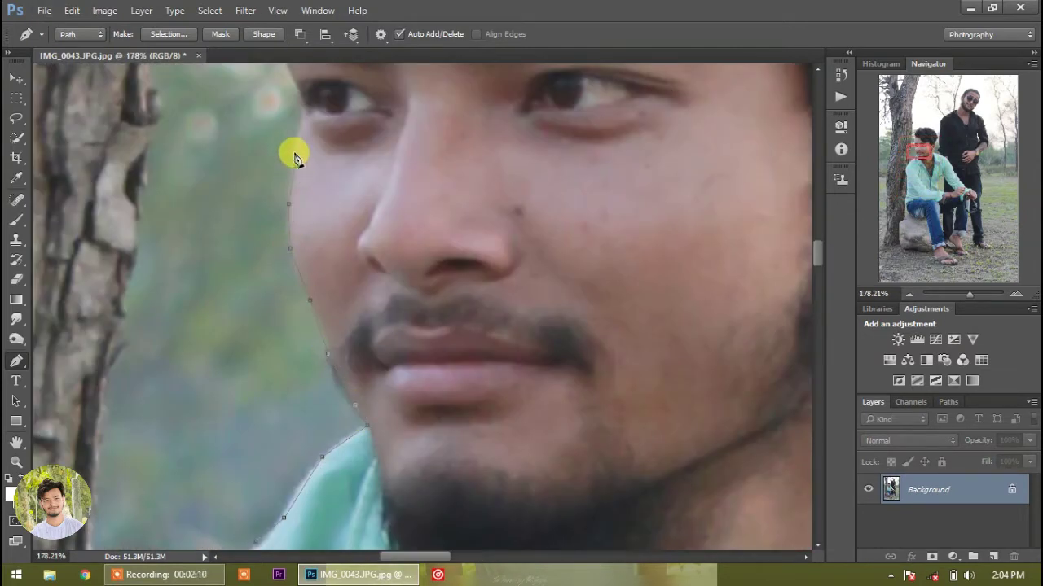
{"action": "left_click_drag", "start_coordinate": [296, 92], "coordinate": [249, 362]}
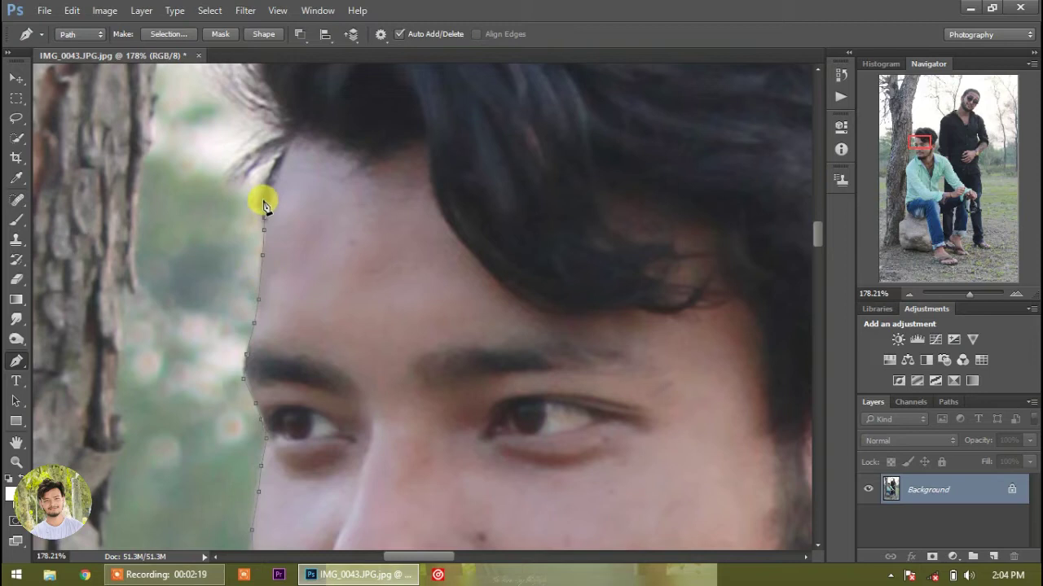
{"action": "scroll", "coordinate": [263, 205], "scroll_direction": "down", "scroll_amount": 3}
{"action": "left_click_drag", "start_coordinate": [290, 163], "coordinate": [207, 408]}
{"action": "left_click", "coordinate": [431, 217]}
{"action": "left_click", "coordinate": [486, 231]}
{"action": "left_click", "coordinate": [546, 255]}
{"action": "left_click", "coordinate": [581, 279]}
{"action": "left_click", "coordinate": [606, 316]}
{"action": "left_click", "coordinate": [640, 375]}
Step: Continue the path down the shoulder and sleeve to the headphone strap at the hands
{"action": "left_click_drag", "start_coordinate": [599, 502], "coordinate": [484, 311]}
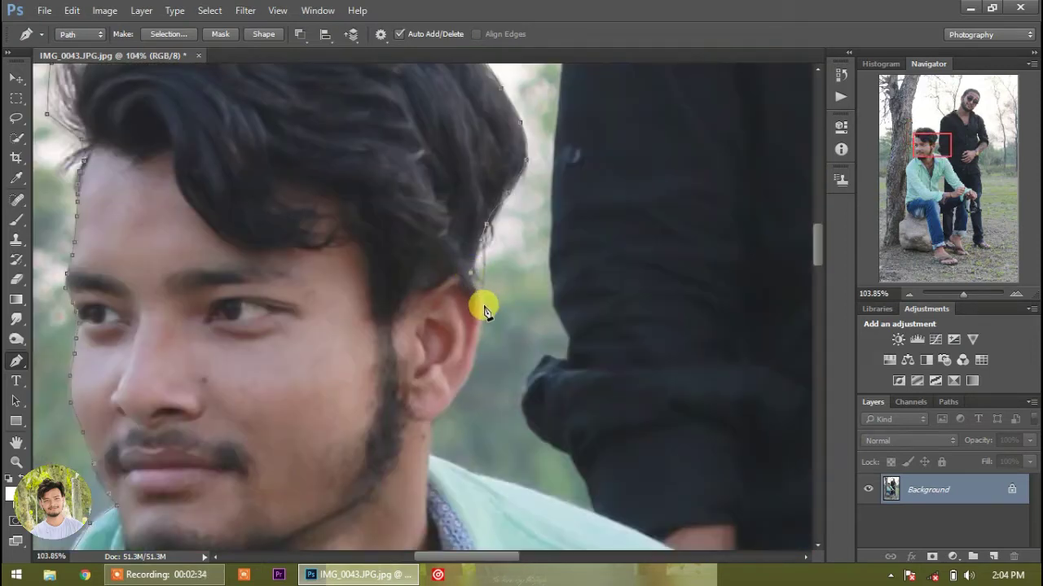
{"action": "left_click", "coordinate": [546, 494]}
{"action": "left_click", "coordinate": [600, 515]}
{"action": "left_click_drag", "start_coordinate": [632, 538], "coordinate": [433, 336]}
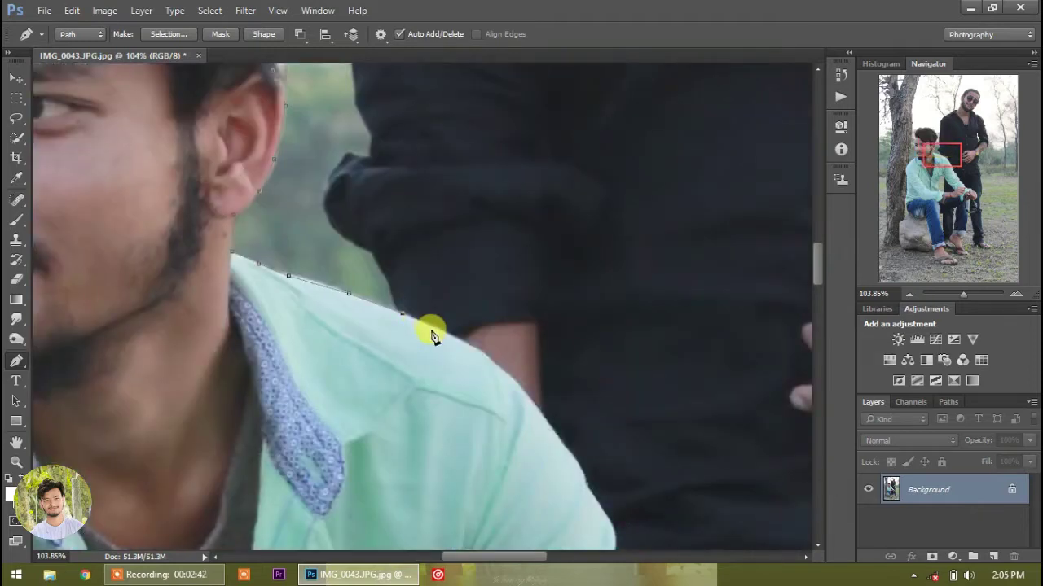
{"action": "left_click_drag", "start_coordinate": [617, 531], "coordinate": [573, 348]}
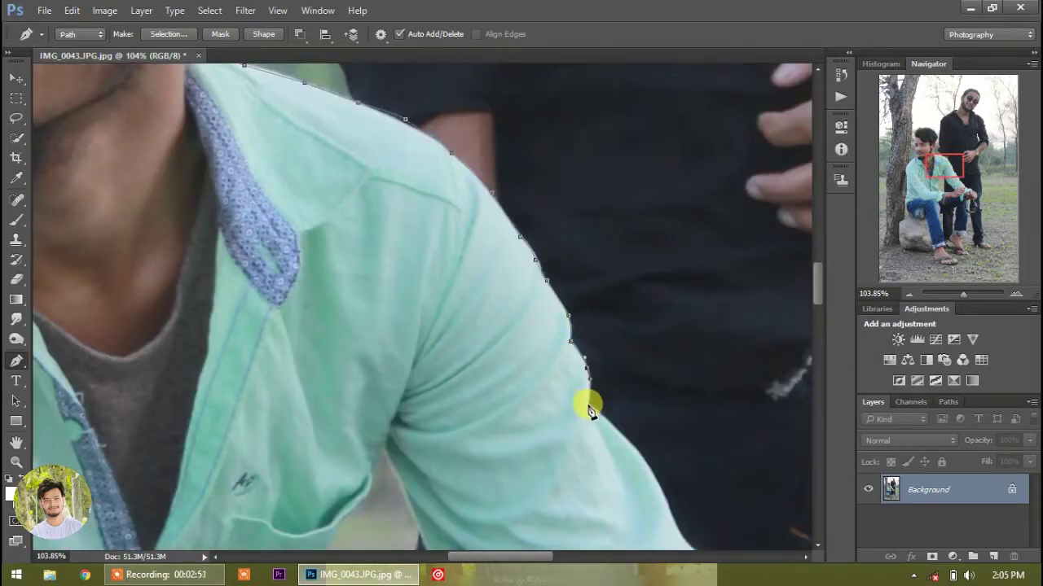
{"action": "left_click", "coordinate": [633, 447]}
{"action": "left_click_drag", "start_coordinate": [669, 503], "coordinate": [531, 305]}
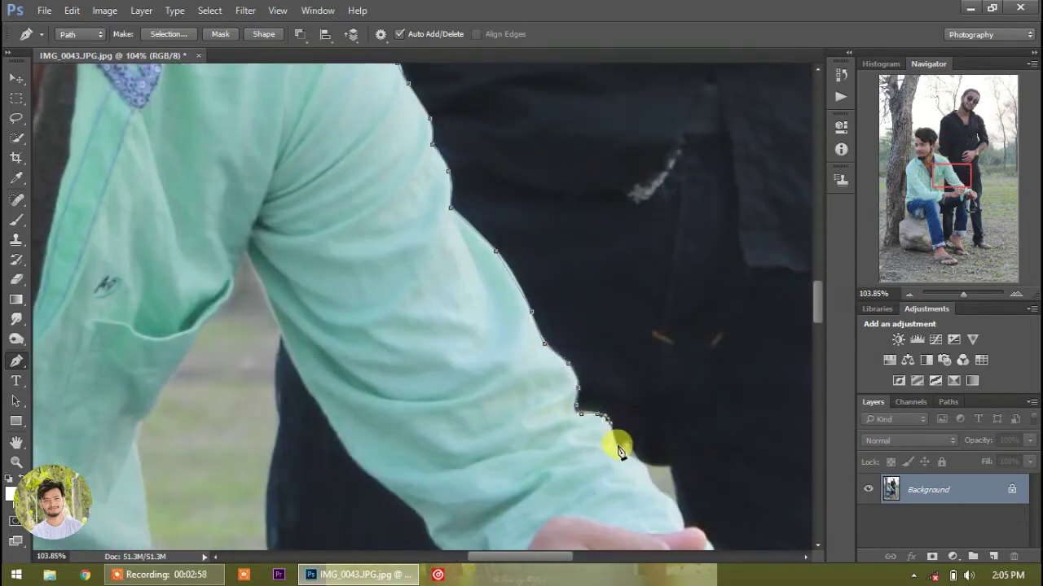
{"action": "left_click", "coordinate": [682, 510]}
{"action": "left_click_drag", "start_coordinate": [687, 530], "coordinate": [588, 364]}
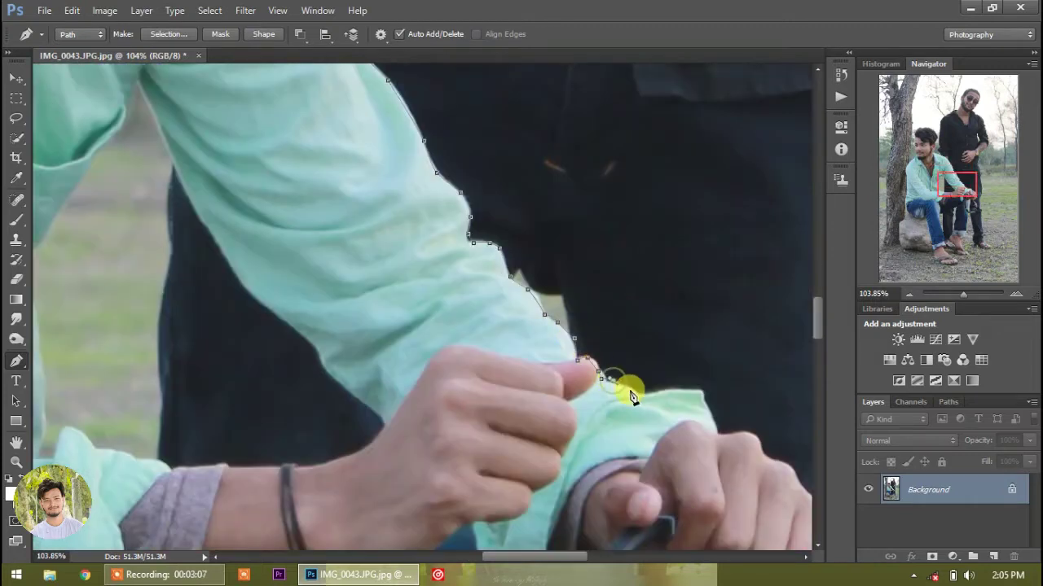
{"action": "left_click_drag", "start_coordinate": [774, 469], "coordinate": [692, 328]}
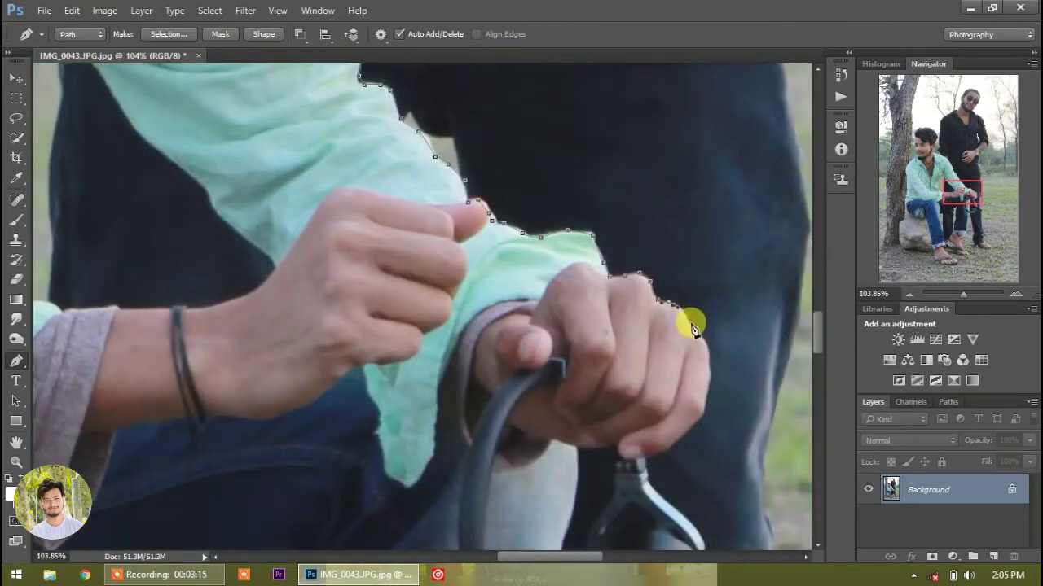
{"action": "left_click", "coordinate": [658, 459]}
{"action": "left_click_drag", "start_coordinate": [659, 459], "coordinate": [468, 168]}
Step: Trace down the headphone strap and curve around the earcup's lower edge
{"action": "scroll", "coordinate": [467, 167], "scroll_direction": "up", "scroll_amount": 1}
{"action": "left_click", "coordinate": [475, 217]}
{"action": "left_click", "coordinate": [511, 260]}
{"action": "left_click", "coordinate": [532, 289]}
{"action": "left_click", "coordinate": [537, 379]}
{"action": "left_click", "coordinate": [530, 399]}
{"action": "left_click", "coordinate": [534, 417]}
{"action": "scroll", "coordinate": [530, 325], "scroll_direction": "down", "scroll_amount": 3}
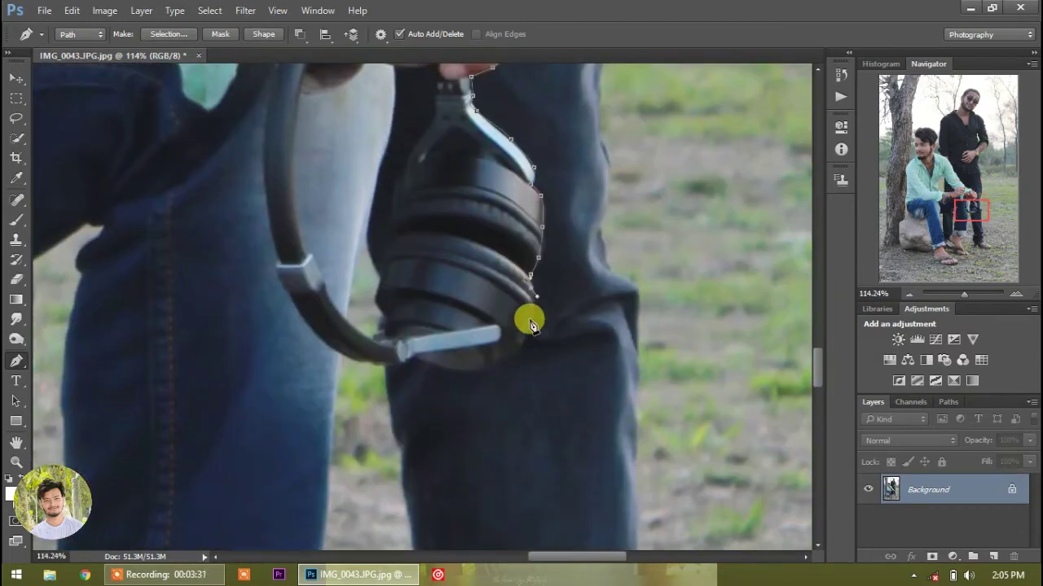
{"action": "mouse_move", "coordinate": [500, 369]}
{"action": "left_mouse_down"}
{"action": "mouse_move", "coordinate": [410, 356]}
{"action": "mouse_move", "coordinate": [340, 361]}
{"action": "mouse_move", "coordinate": [356, 427]}
{"action": "left_mouse_up"}
Step: Move down past the jeans cuff and trace along the sandal sole
{"action": "scroll", "coordinate": [330, 507], "scroll_direction": "down", "scroll_amount": 5}
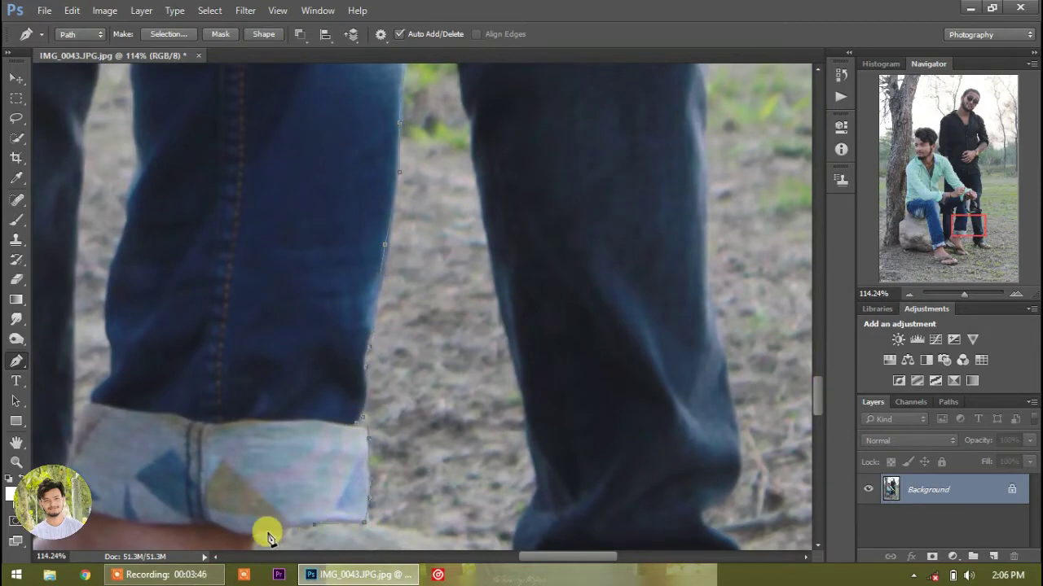
{"action": "left_click_drag", "start_coordinate": [262, 534], "coordinate": [289, 314]}
{"action": "left_click_drag", "start_coordinate": [301, 501], "coordinate": [391, 300]}
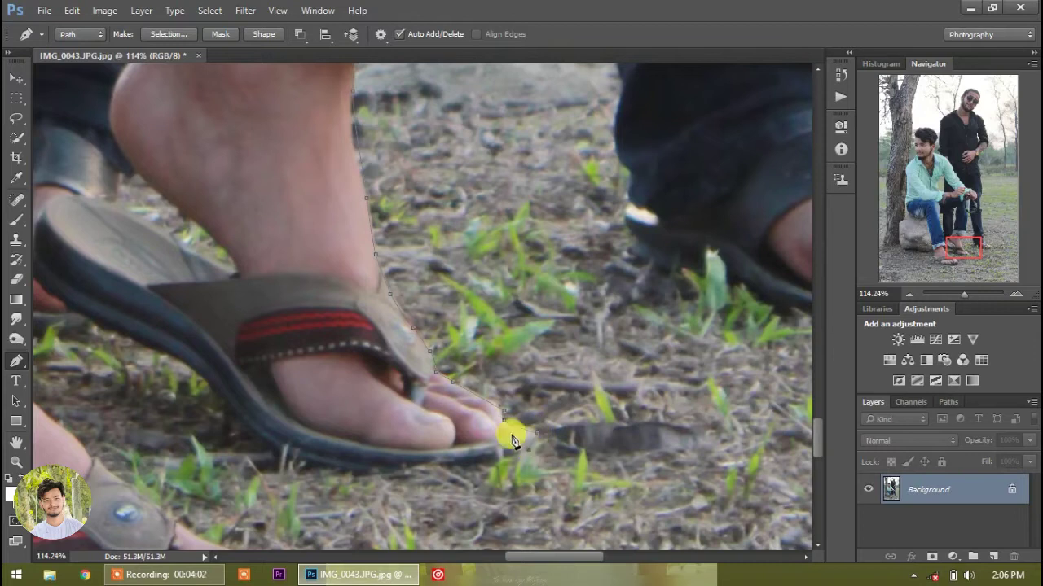
{"action": "left_click", "coordinate": [479, 462]}
{"action": "left_click", "coordinate": [387, 473]}
{"action": "left_click", "coordinate": [305, 461]}
{"action": "left_click", "coordinate": [256, 437]}
{"action": "left_click", "coordinate": [216, 387]}
Step: Trace around the left foot and sandal, then bring the second sandal into view
{"action": "left_click_drag", "start_coordinate": [283, 431], "coordinate": [421, 500]}
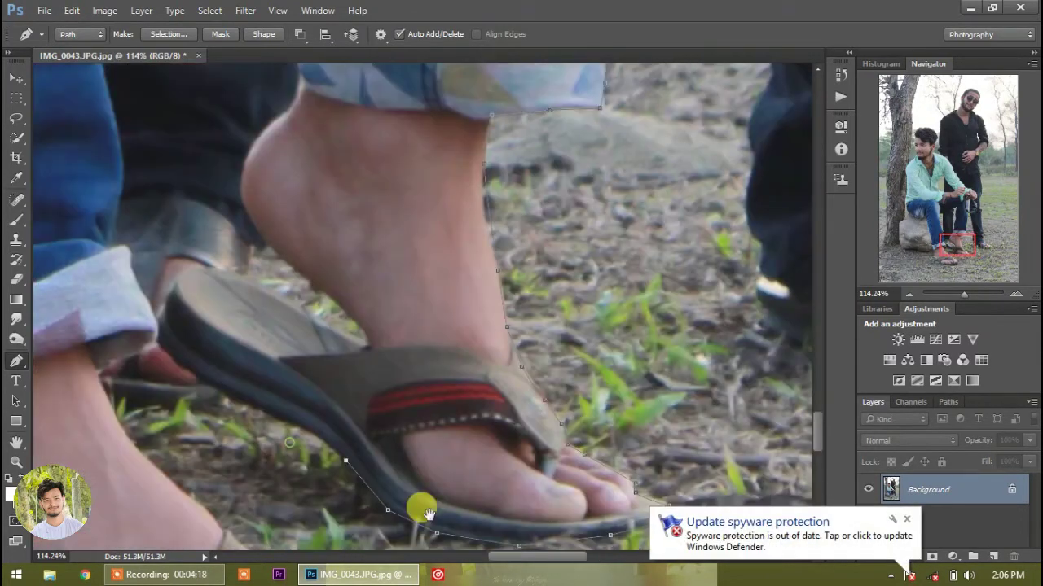
{"action": "left_click", "coordinate": [242, 398]}
{"action": "left_click", "coordinate": [206, 374]}
{"action": "left_click", "coordinate": [173, 346]}
{"action": "left_click", "coordinate": [117, 366]}
{"action": "left_click", "coordinate": [135, 435]}
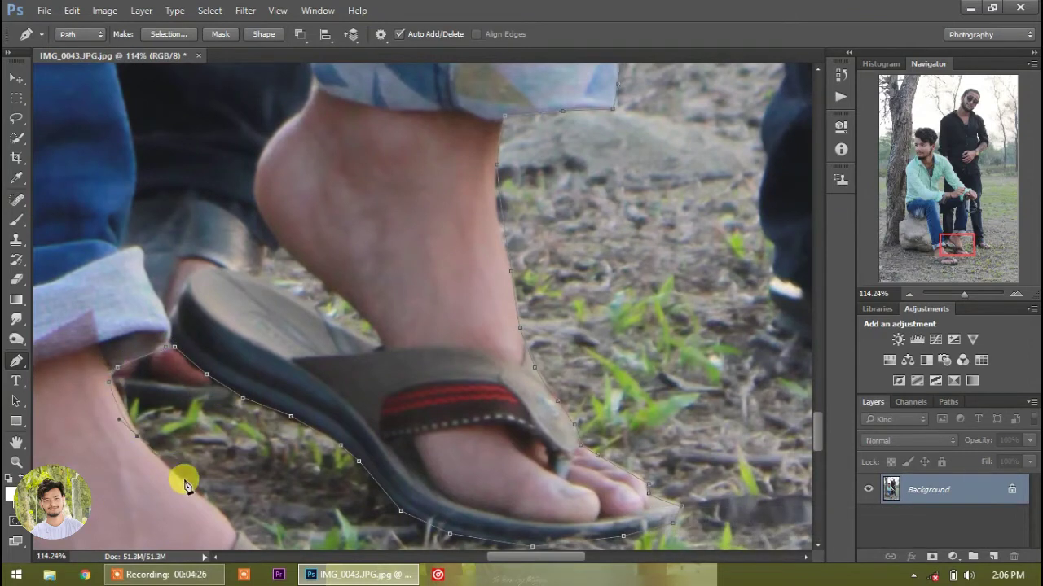
{"action": "left_click_drag", "start_coordinate": [181, 477], "coordinate": [214, 333]}
{"action": "left_click_drag", "start_coordinate": [468, 533], "coordinate": [470, 419]}
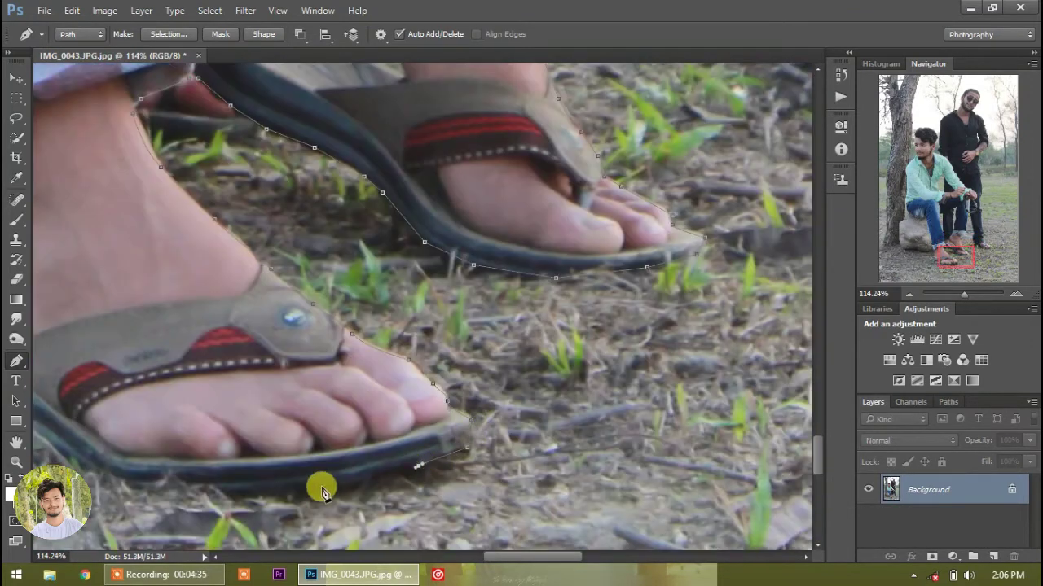
{"action": "left_click_drag", "start_coordinate": [147, 492], "coordinate": [367, 463]}
{"action": "scroll", "coordinate": [366, 309], "scroll_direction": "down", "scroll_amount": 2}
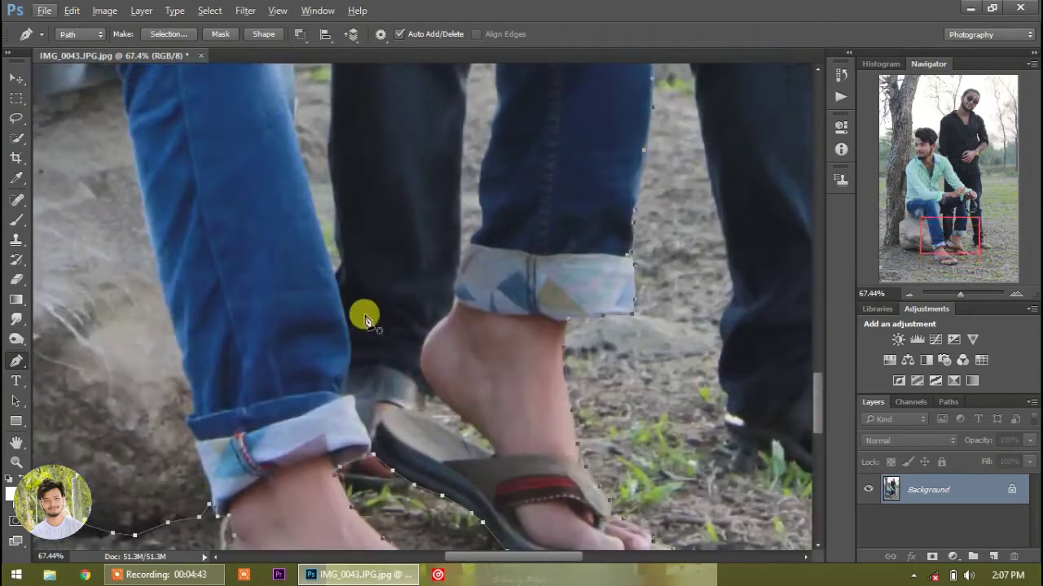
{"action": "scroll", "coordinate": [706, 372], "scroll_direction": "up", "scroll_amount": 5}
Step: Trace down the sandal strap and up the jeans
{"action": "left_click", "coordinate": [636, 290]}
{"action": "left_click", "coordinate": [651, 310]}
{"action": "left_click", "coordinate": [641, 336]}
{"action": "left_click", "coordinate": [626, 355]}
{"action": "left_click", "coordinate": [577, 323]}
{"action": "left_click", "coordinate": [592, 228]}
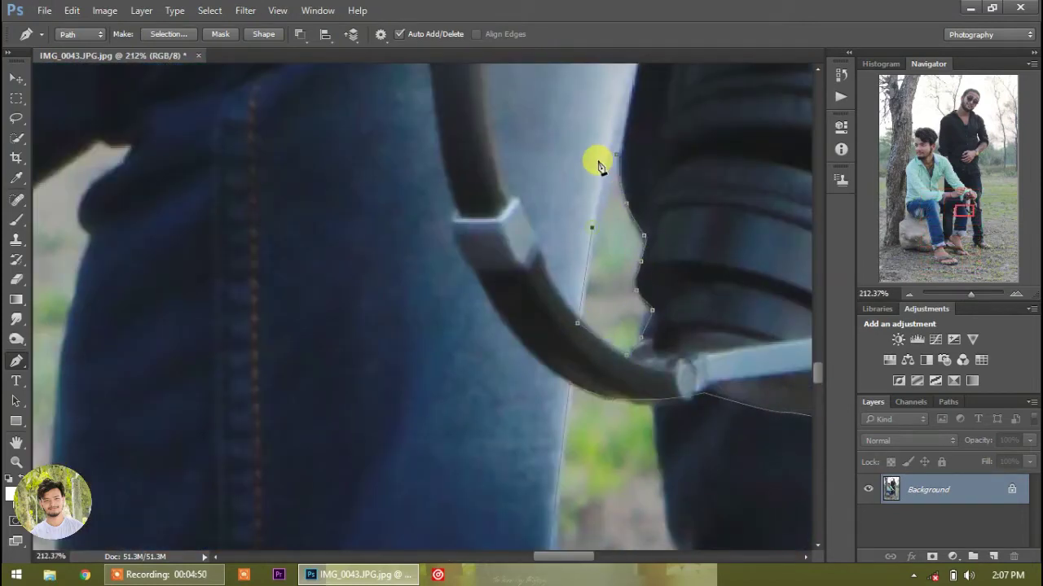
{"action": "scroll", "coordinate": [631, 203], "scroll_direction": "up", "scroll_amount": 5}
{"action": "scroll", "coordinate": [663, 319], "scroll_direction": "up", "scroll_amount": 3}
Step: Trace the dark headphone edge and close the path at its starting anchor
{"action": "left_click", "coordinate": [691, 279]}
{"action": "left_click", "coordinate": [694, 333]}
{"action": "left_click", "coordinate": [676, 387]}
{"action": "left_click", "coordinate": [647, 442]}
{"action": "left_click", "coordinate": [635, 284]}
{"action": "scroll", "coordinate": [633, 281], "scroll_direction": "up", "scroll_amount": 3}
{"action": "scroll", "coordinate": [235, 242], "scroll_direction": "up", "scroll_amount": 2}
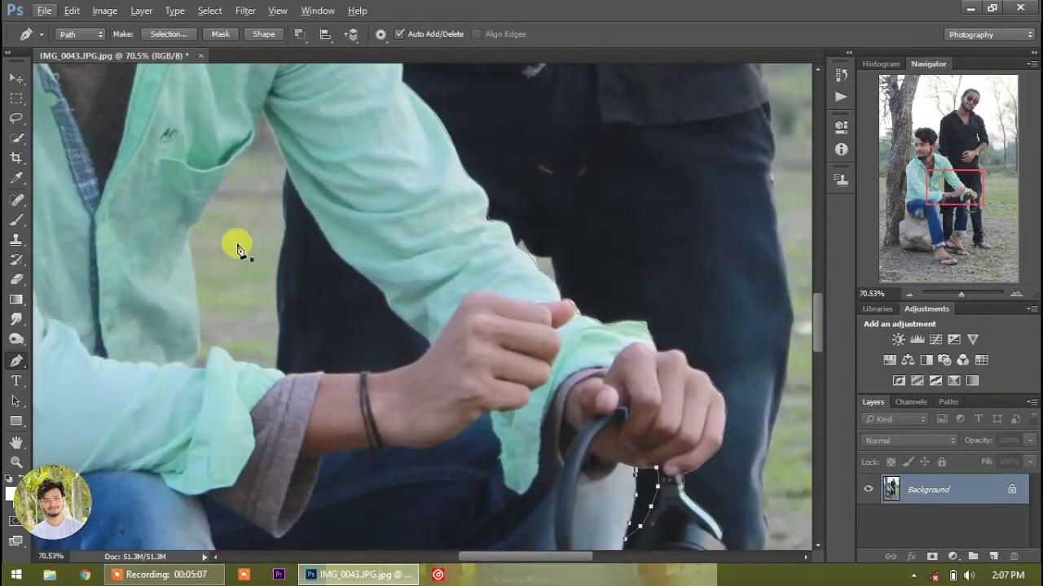
Step: Turn the traced path into a selection and mask out the background on the layer
{"action": "key", "text": "ctrl+0"}
{"action": "left_click", "coordinate": [932, 554]}
{"action": "key", "text": "ctrl+z"}
{"action": "left_click_drag", "start_coordinate": [921, 230], "coordinate": [919, 217]}
{"action": "key", "text": "w"}
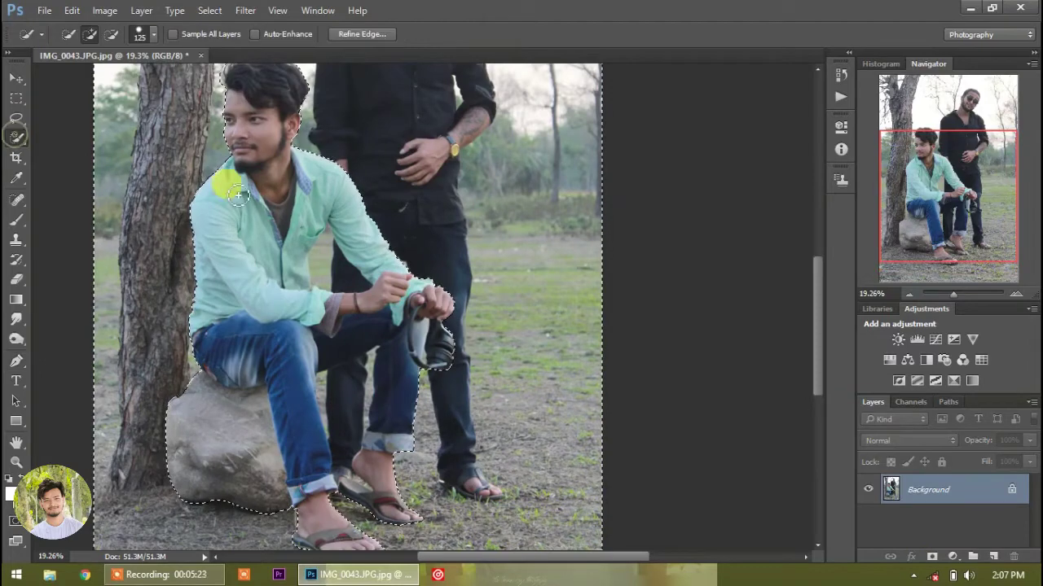
{"action": "left_click", "coordinate": [932, 553]}
Step: Quick-select the gap between the arm and body, delete it, and deselect
{"action": "scroll", "coordinate": [298, 284], "scroll_direction": "up", "scroll_amount": 3}
{"action": "left_click", "coordinate": [298, 285]}
{"action": "left_click", "coordinate": [891, 488]}
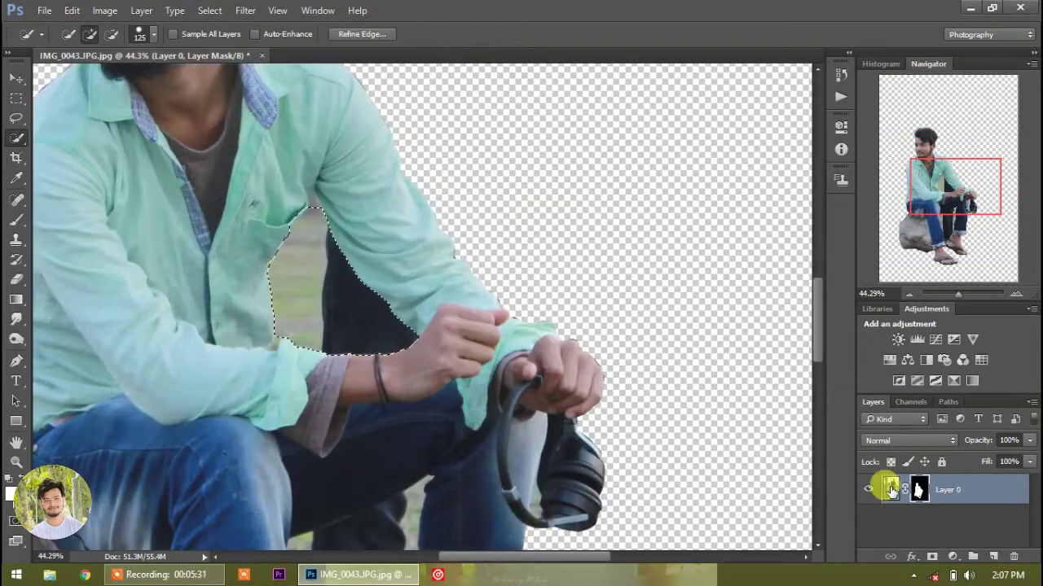
{"action": "key", "text": "bracketleft"}
{"action": "key", "text": "bracketleft"}
{"action": "key", "text": "bracketleft"}
{"action": "left_click", "coordinate": [318, 203]}
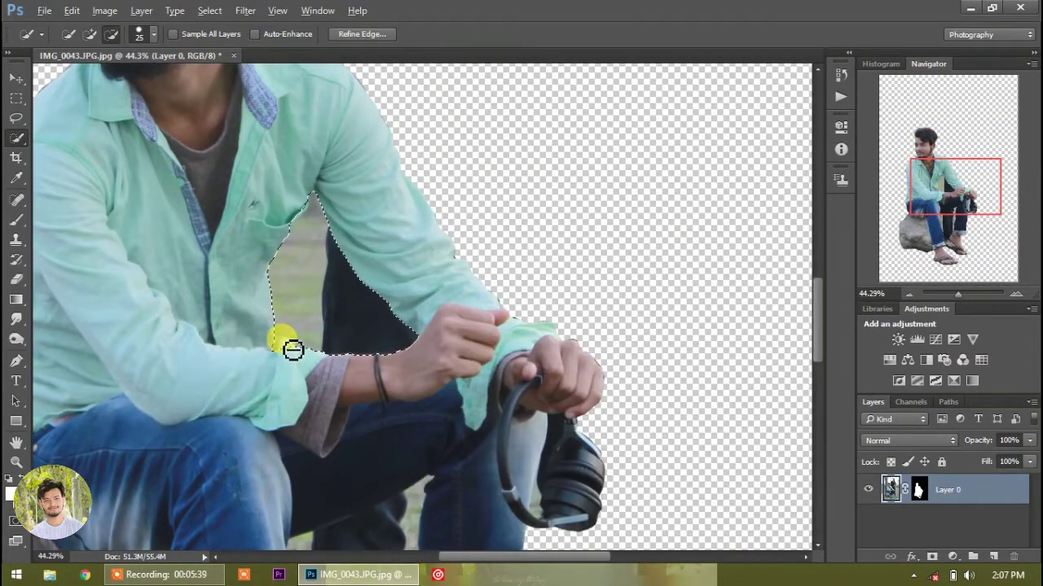
{"action": "key", "text": "Delete"}
{"action": "key", "text": "ctrl+d"}
Step: Shrink the selection brush, clean up around the lower legs and sandals, and deselect
{"action": "scroll", "coordinate": [296, 345], "scroll_direction": "down", "scroll_amount": 5}
{"action": "mouse_move", "coordinate": [391, 310]}
{"action": "left_mouse_down"}
{"action": "mouse_move", "coordinate": [310, 400]}
{"action": "mouse_move", "coordinate": [570, 493]}
{"action": "mouse_move", "coordinate": [380, 415]}
{"action": "left_mouse_up"}
{"action": "scroll", "coordinate": [310, 400], "scroll_direction": "down", "scroll_amount": 3}
{"action": "scroll", "coordinate": [350, 447], "scroll_direction": "down", "scroll_amount": 3}
{"action": "scroll", "coordinate": [346, 452], "scroll_direction": "up", "scroll_amount": 3}
{"action": "scroll", "coordinate": [347, 448], "scroll_direction": "up", "scroll_amount": 2}
{"action": "key", "text": "bracketleft"}
{"action": "key", "text": "bracketleft"}
{"action": "key", "text": "bracketleft"}
{"action": "scroll", "coordinate": [371, 412], "scroll_direction": "down", "scroll_amount": 3}
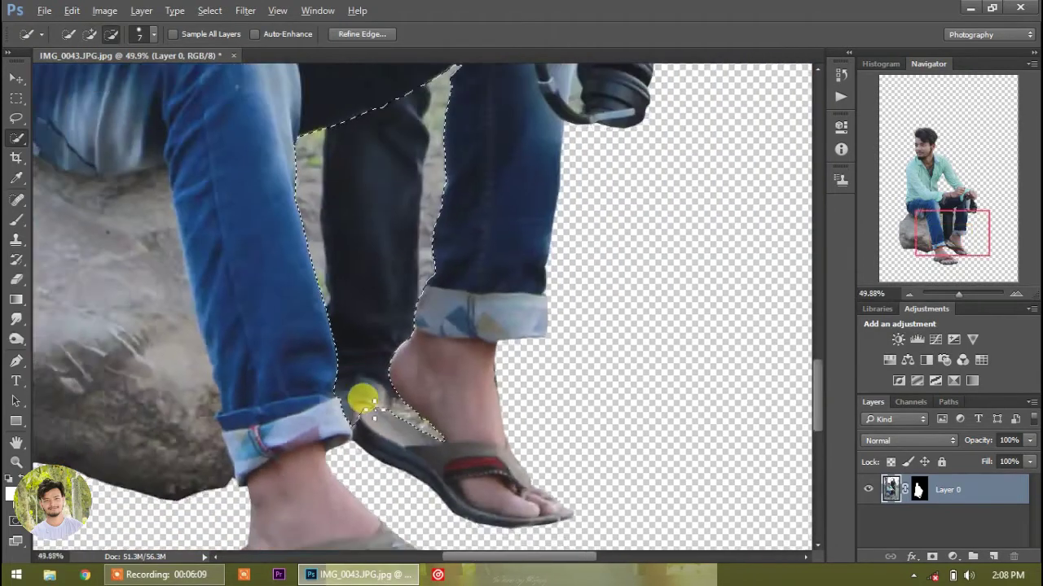
{"action": "scroll", "coordinate": [362, 399], "scroll_direction": "down", "scroll_amount": 2}
{"action": "key", "text": "ctrl+d"}
Step: Refine the layer mask, recovering hair strands on both sides of the head
{"action": "scroll", "coordinate": [812, 291], "scroll_direction": "up", "scroll_amount": 5}
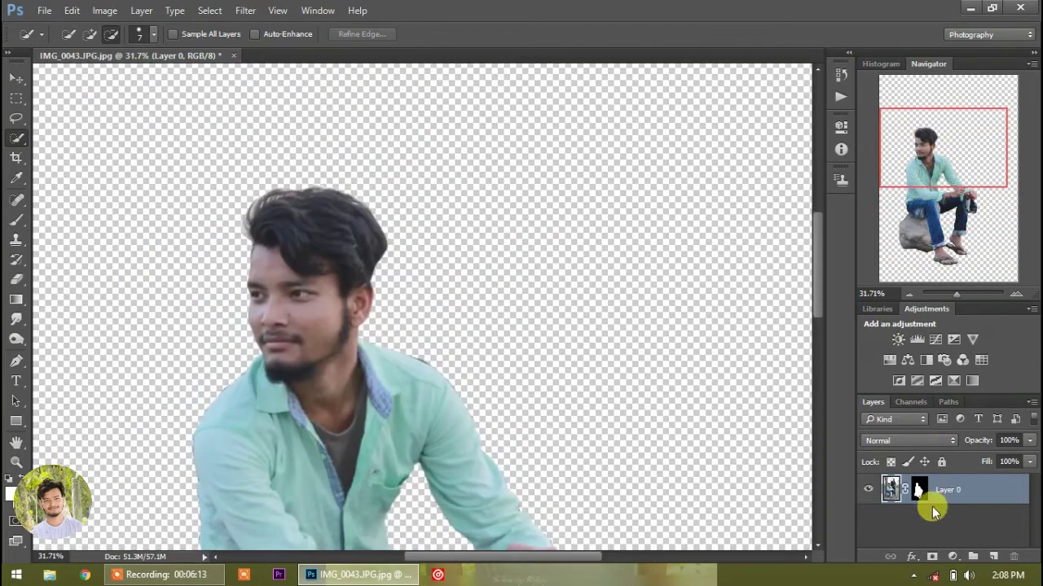
{"action": "right_click", "coordinate": [919, 488]}
{"action": "left_click", "coordinate": [913, 449]}
{"action": "left_click_drag", "start_coordinate": [151, 37], "coordinate": [171, 50]}
{"action": "left_click_drag", "start_coordinate": [237, 237], "coordinate": [271, 194]}
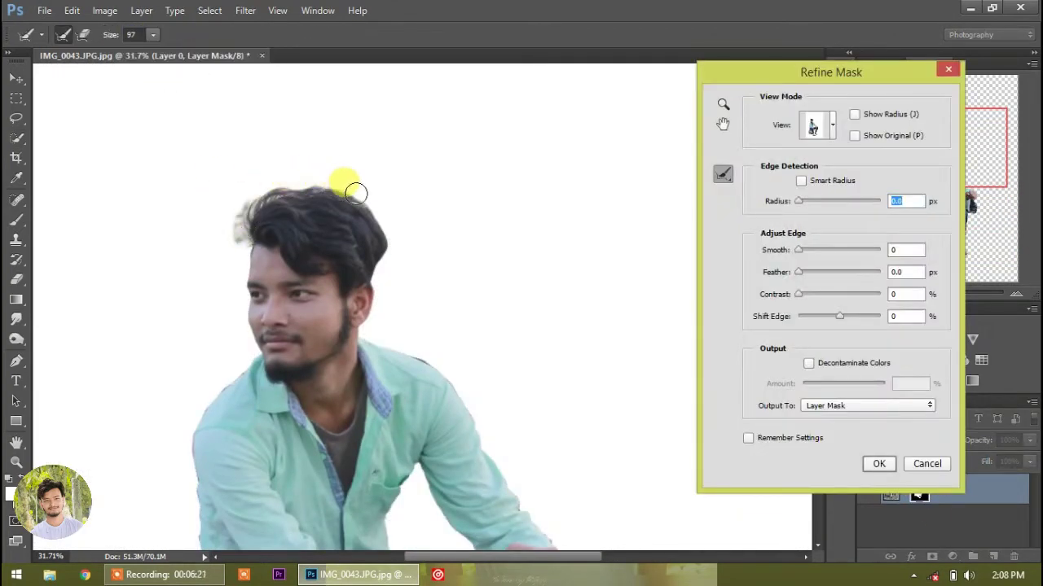
{"action": "left_click_drag", "start_coordinate": [356, 193], "coordinate": [361, 256]}
{"action": "left_click", "coordinate": [879, 463]}
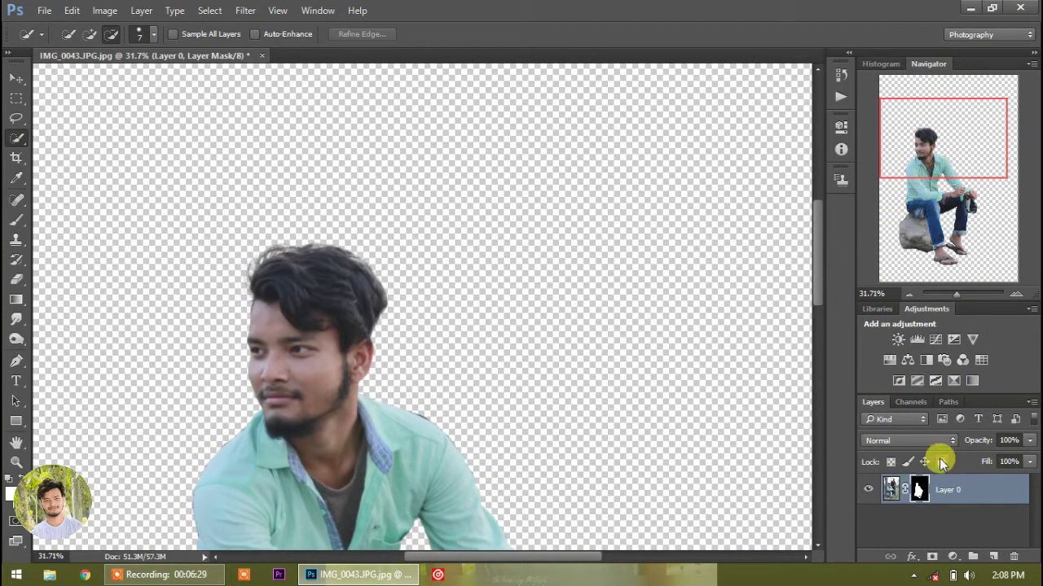
Step: Apply the refined layer mask permanently and switch to the Spot Healing Brush
{"action": "right_click", "coordinate": [916, 487]}
{"action": "left_click", "coordinate": [914, 371]}
{"action": "scroll", "coordinate": [226, 191], "scroll_direction": "up", "scroll_amount": 5}
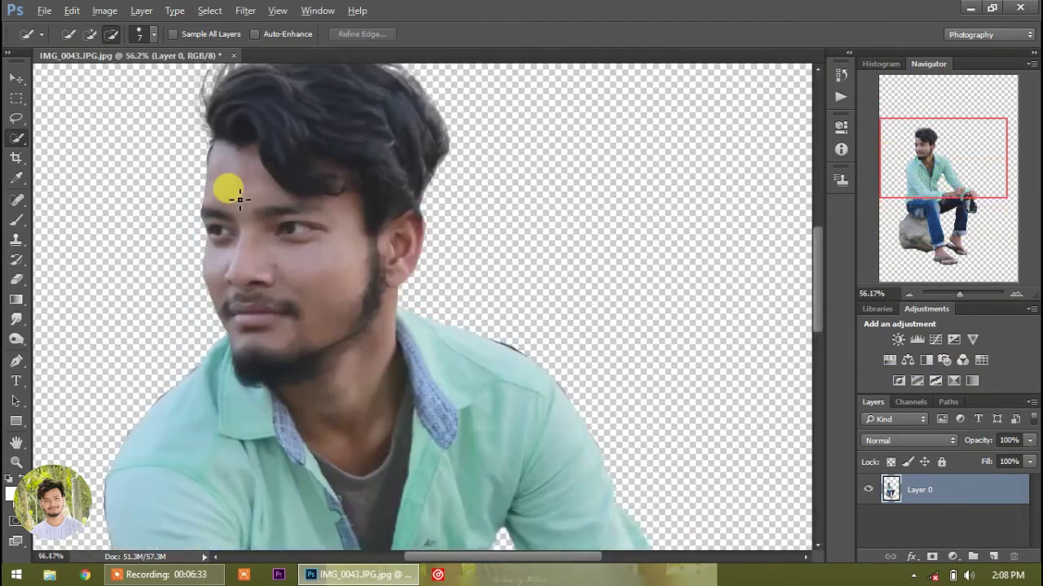
{"action": "left_click", "coordinate": [17, 198]}
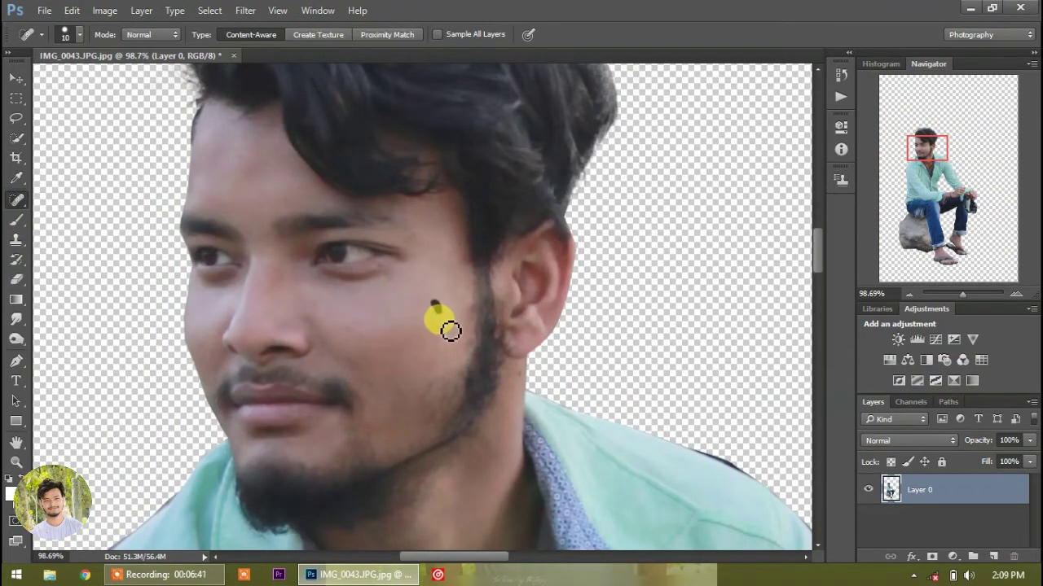
{"action": "scroll", "coordinate": [386, 364], "scroll_direction": "down", "scroll_amount": 2}
{"action": "scroll", "coordinate": [367, 348], "scroll_direction": "down", "scroll_amount": 2}
{"action": "scroll", "coordinate": [367, 342], "scroll_direction": "down", "scroll_amount": 2}
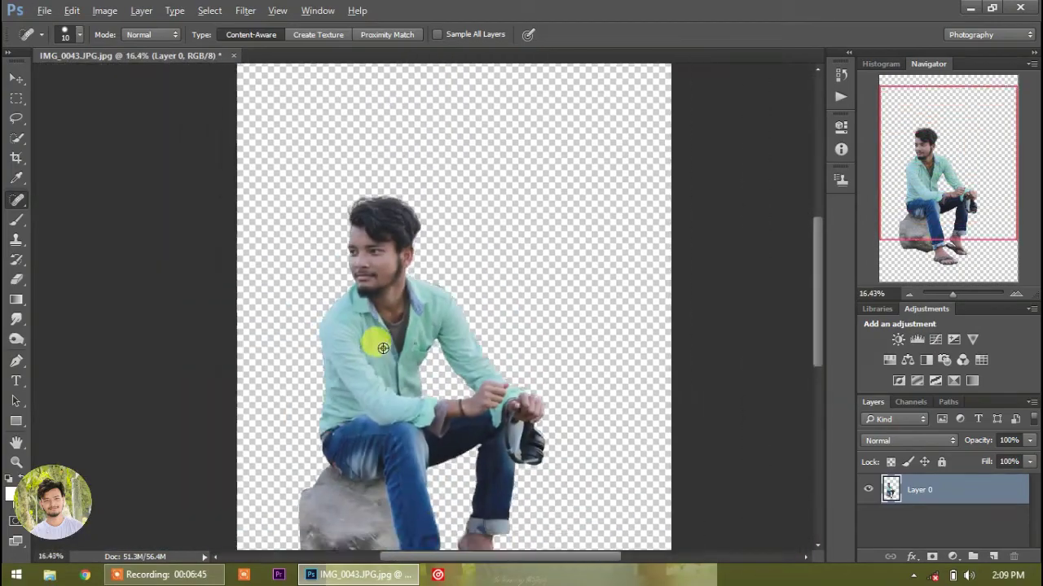
{"action": "scroll", "coordinate": [372, 342], "scroll_direction": "down", "scroll_amount": 2}
Step: Drag the 9186-smart-cities-banner image from the Smart Cities Challenge folder into the document
{"action": "left_click", "coordinate": [1039, 579]}
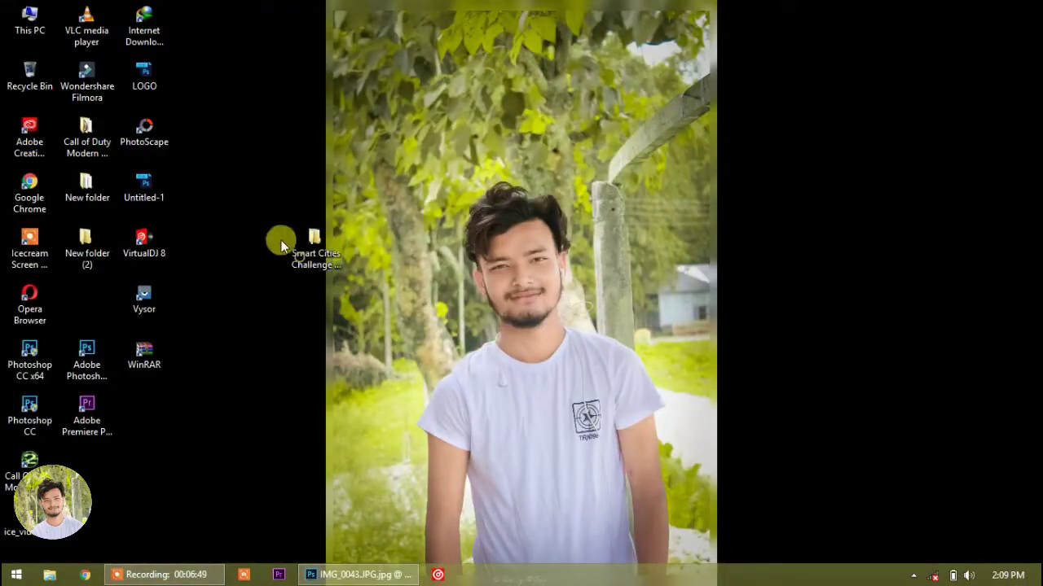
{"action": "double_click", "coordinate": [285, 239]}
{"action": "left_click", "coordinate": [242, 135]}
{"action": "mouse_move", "coordinate": [242, 134]}
{"action": "left_mouse_down"}
{"action": "mouse_move", "coordinate": [469, 528]}
{"action": "mouse_move", "coordinate": [440, 322]}
{"action": "left_mouse_up"}
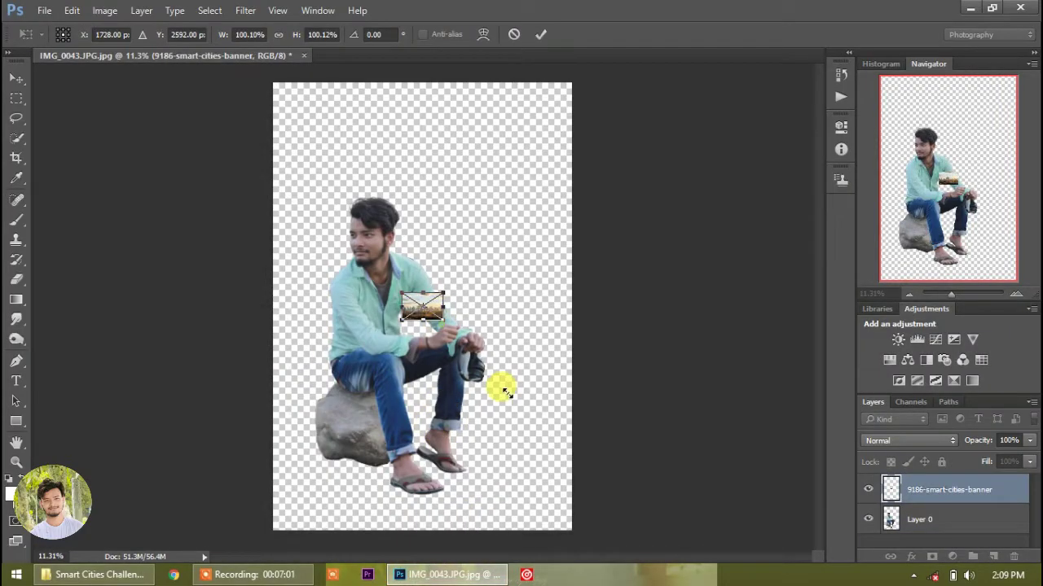
Step: Enlarge and position the city skyline banner to cover most of the canvas
{"action": "left_click_drag", "start_coordinate": [505, 393], "coordinate": [745, 546]}
{"action": "left_click_drag", "start_coordinate": [407, 291], "coordinate": [191, 195]}
{"action": "mouse_move", "coordinate": [473, 375]}
{"action": "left_mouse_down"}
{"action": "mouse_move", "coordinate": [355, 373]}
{"action": "mouse_move", "coordinate": [394, 378]}
{"action": "left_mouse_up"}
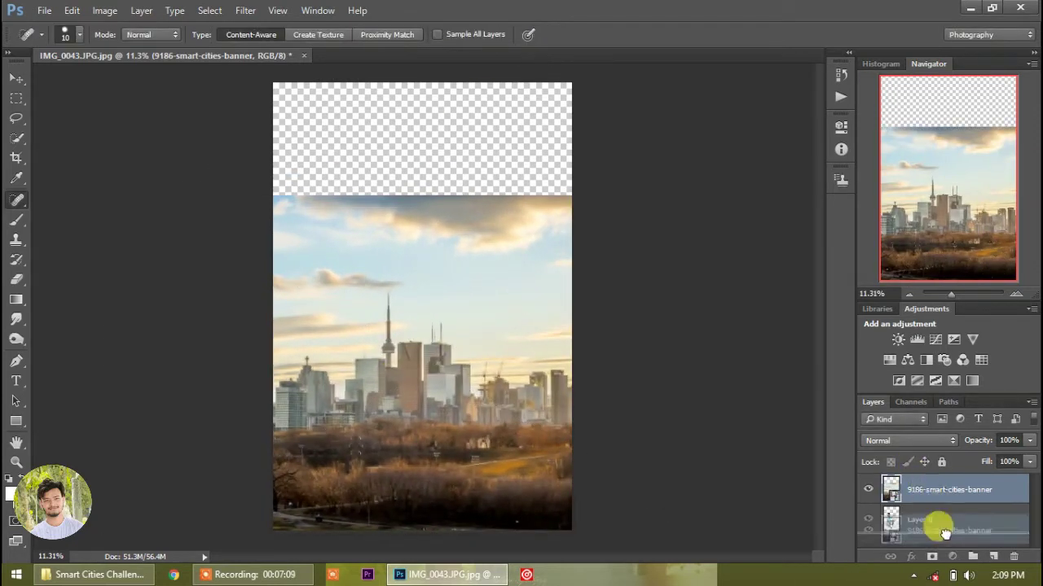
Step: Put the banner beneath the man's layer, shift him right, and go to File Explorer's F: drive
{"action": "left_click_drag", "start_coordinate": [932, 488], "coordinate": [931, 523]}
{"action": "left_click", "coordinate": [16, 78]}
{"action": "left_click", "coordinate": [965, 486]}
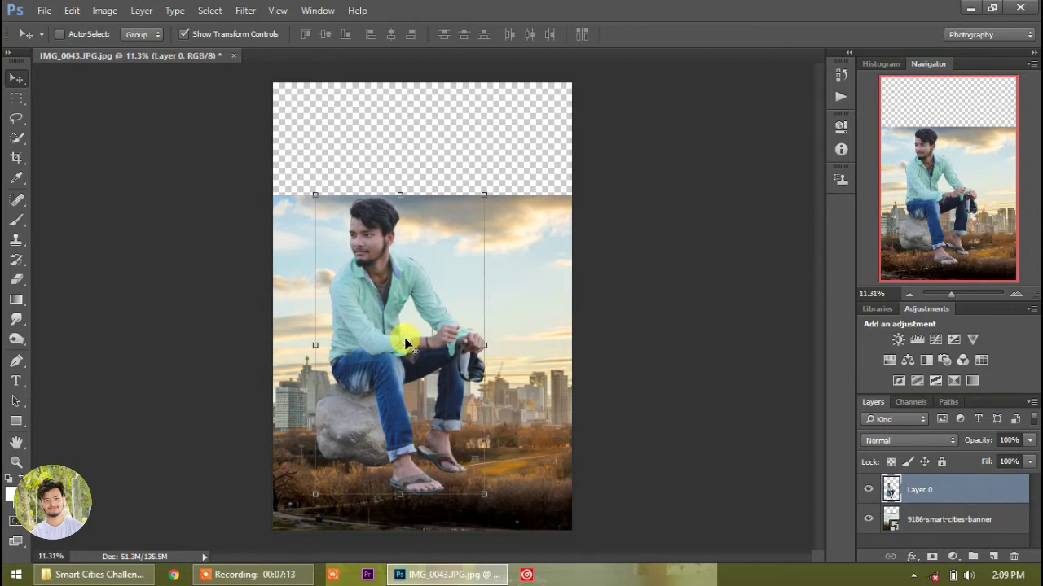
{"action": "left_click_drag", "start_coordinate": [402, 321], "coordinate": [436, 331]}
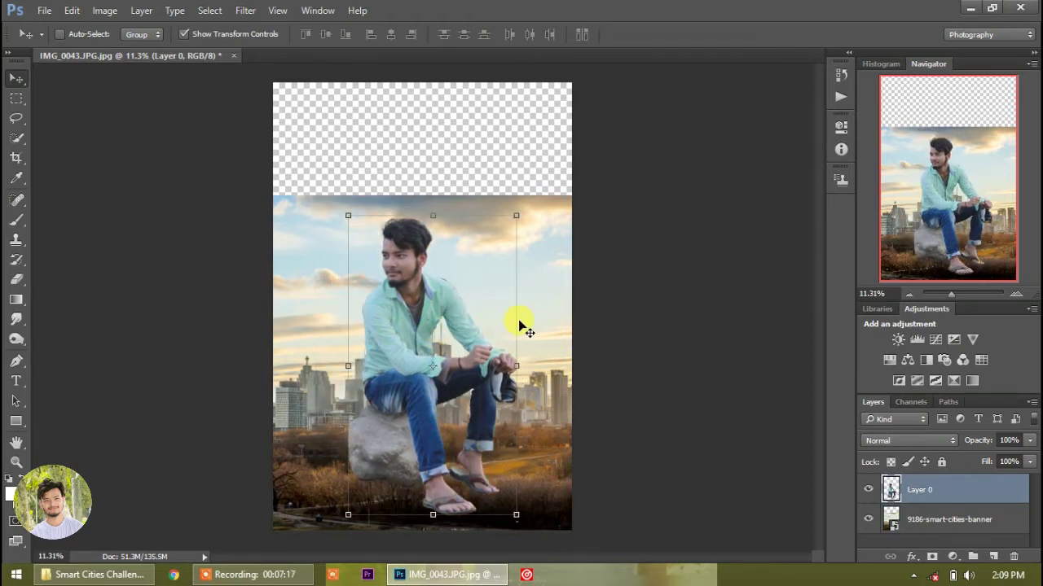
{"action": "left_click", "coordinate": [134, 574]}
{"action": "left_click", "coordinate": [93, 303]}
Step: Browse PNG BACKGROUND > Saif Editz PNG collection 1 > Smoke images, then return to Photoshop
{"action": "double_click", "coordinate": [522, 114]}
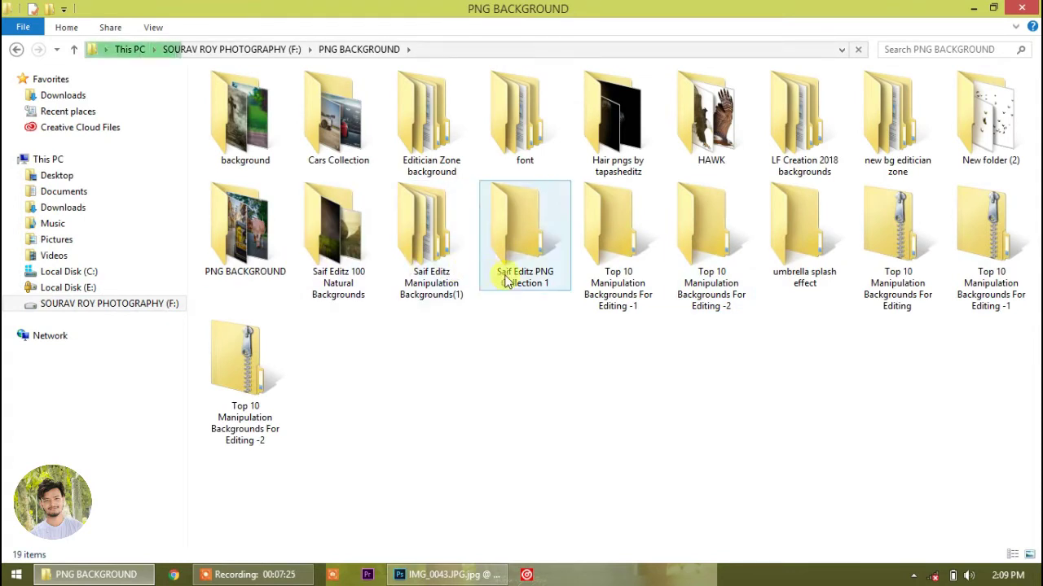
{"action": "double_click", "coordinate": [521, 244]}
{"action": "double_click", "coordinate": [235, 134]}
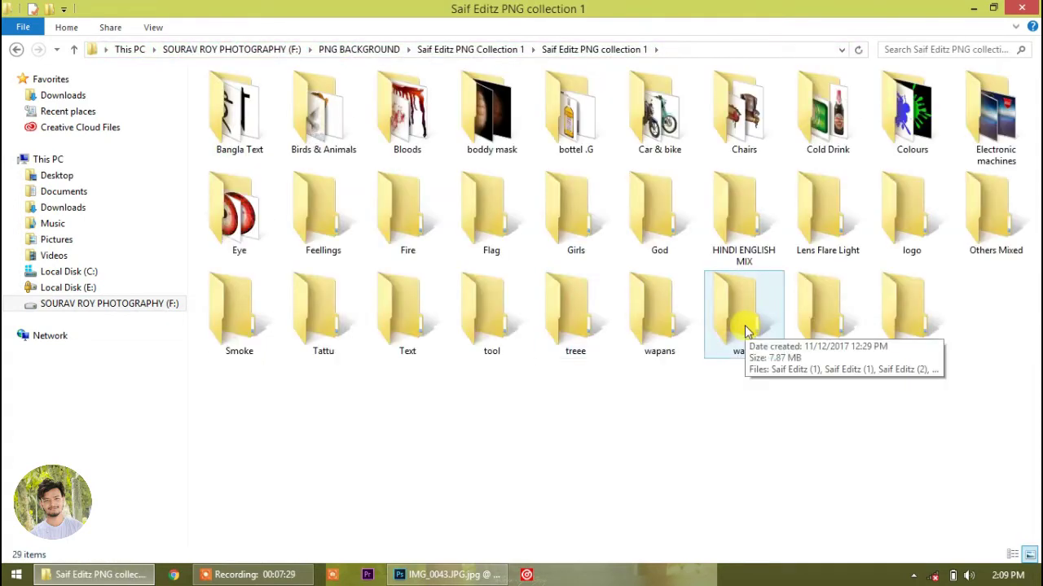
{"action": "double_click", "coordinate": [239, 322]}
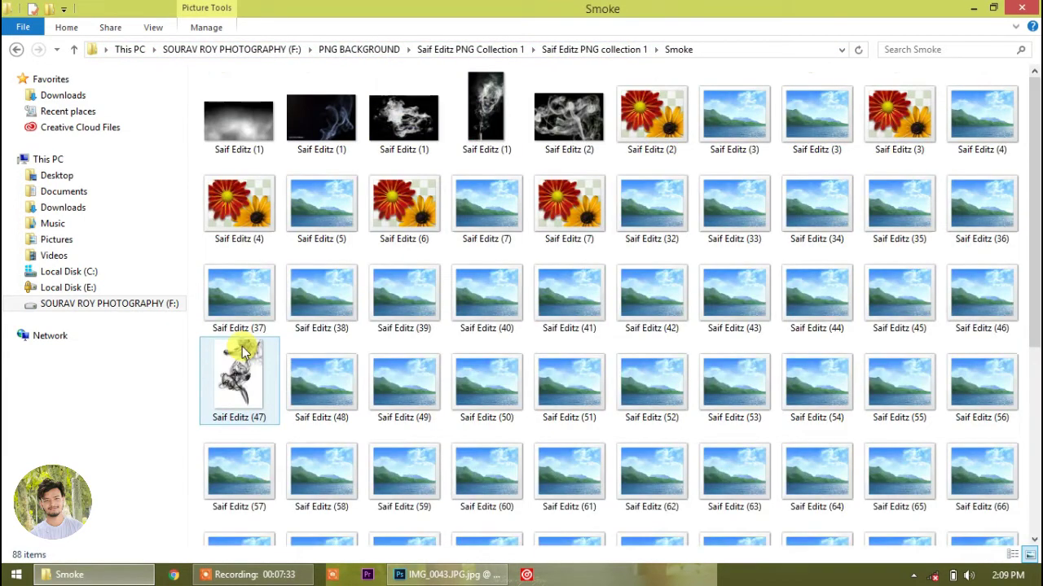
{"action": "scroll", "coordinate": [243, 352], "scroll_direction": "down", "scroll_amount": 3}
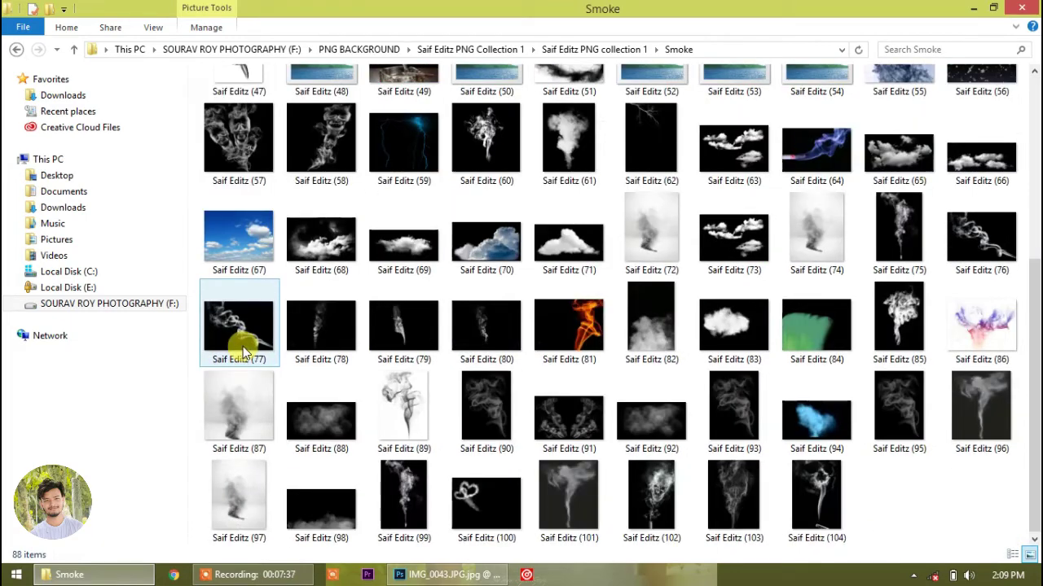
{"action": "left_click", "coordinate": [16, 48]}
{"action": "key", "text": "alt+Tab"}
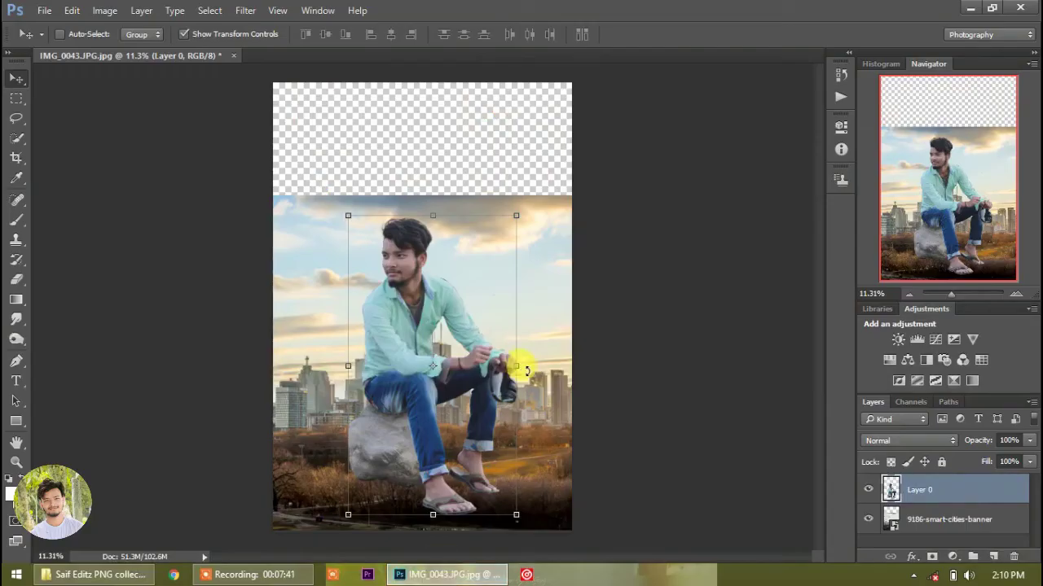
Step: Add a pale aqua #aef9ed Solid Color fill layer above the bottom banner layer
{"action": "left_click", "coordinate": [918, 511]}
{"action": "left_click", "coordinate": [953, 556]}
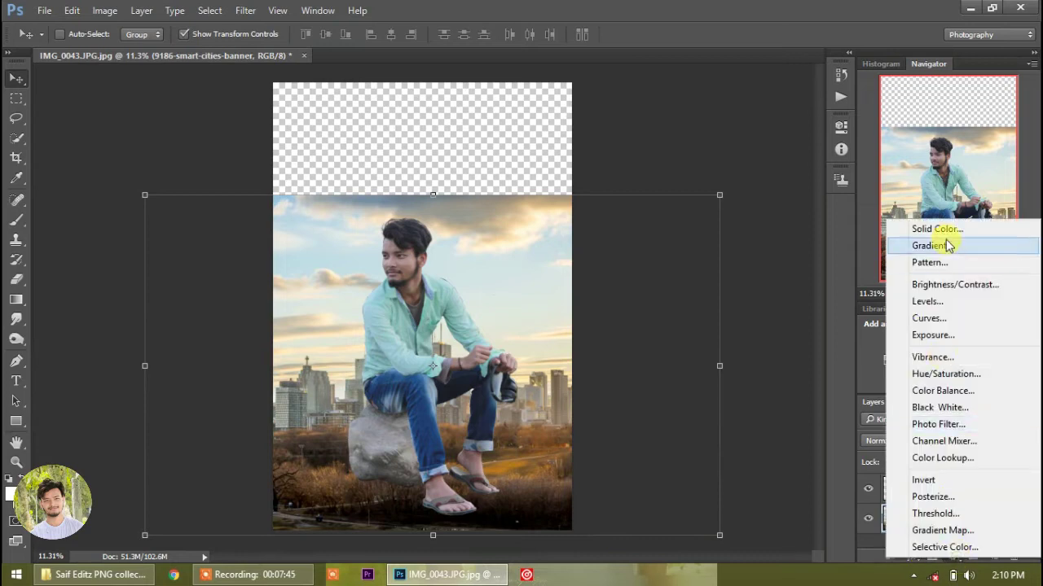
{"action": "left_click", "coordinate": [936, 227]}
{"action": "left_click", "coordinate": [827, 230]}
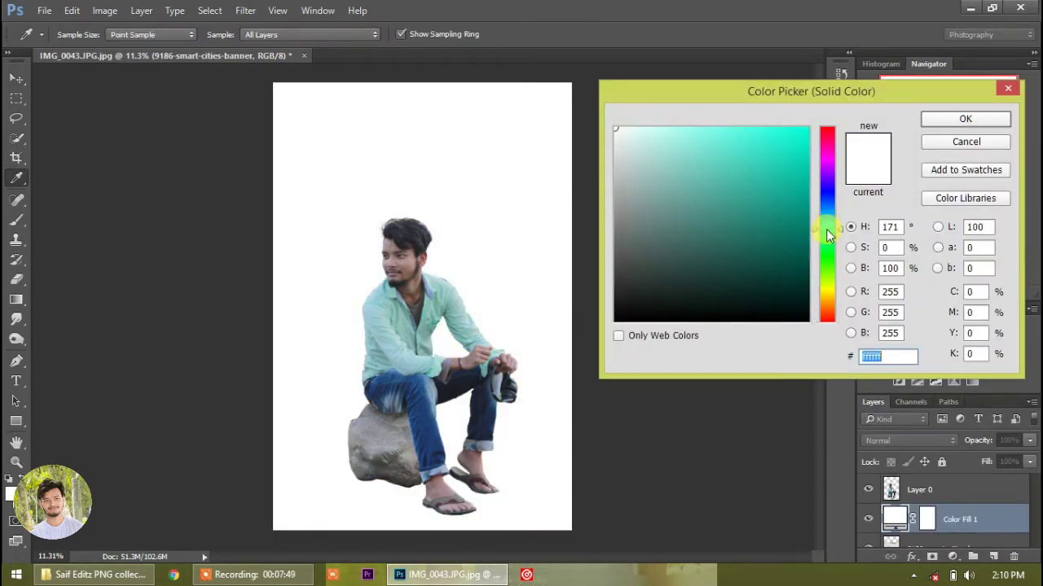
{"action": "left_click_drag", "start_coordinate": [728, 154], "coordinate": [672, 132]}
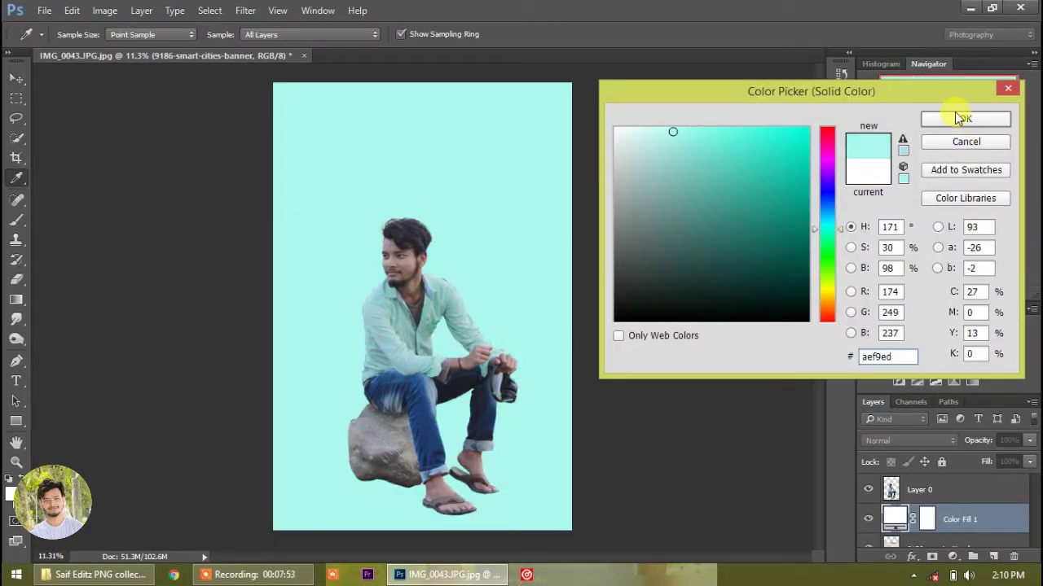
{"action": "left_click", "coordinate": [961, 119]}
Step: Delete the aqua fill layer and its mask, then bring File Explorer back
{"action": "left_click", "coordinate": [927, 502]}
{"action": "right_click", "coordinate": [929, 499]}
{"action": "left_click", "coordinate": [805, 481]}
{"action": "left_click", "coordinate": [1013, 557]}
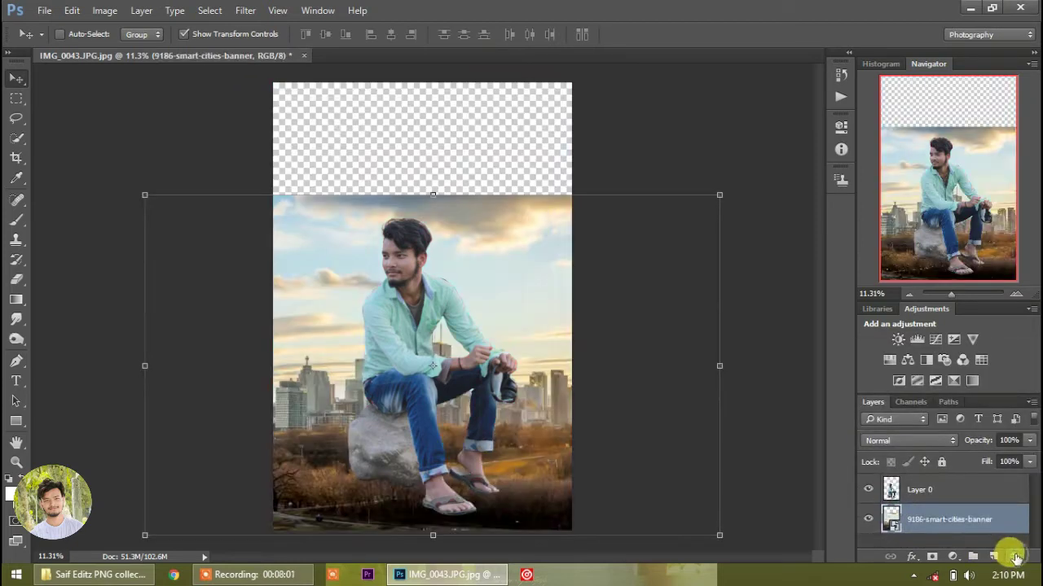
{"action": "left_click", "coordinate": [96, 577]}
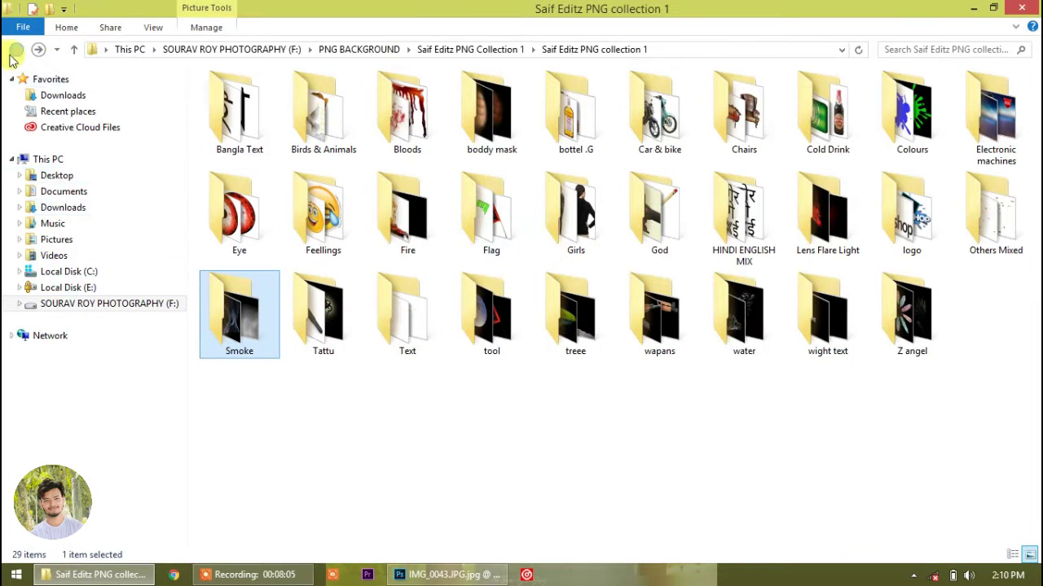
Step: Preview the Saif Editz 100 Natural Backgrounds and Top 10 Manipulation Backgrounds For Editing -1 folders
{"action": "left_click", "coordinate": [13, 50]}
{"action": "left_click", "coordinate": [13, 51]}
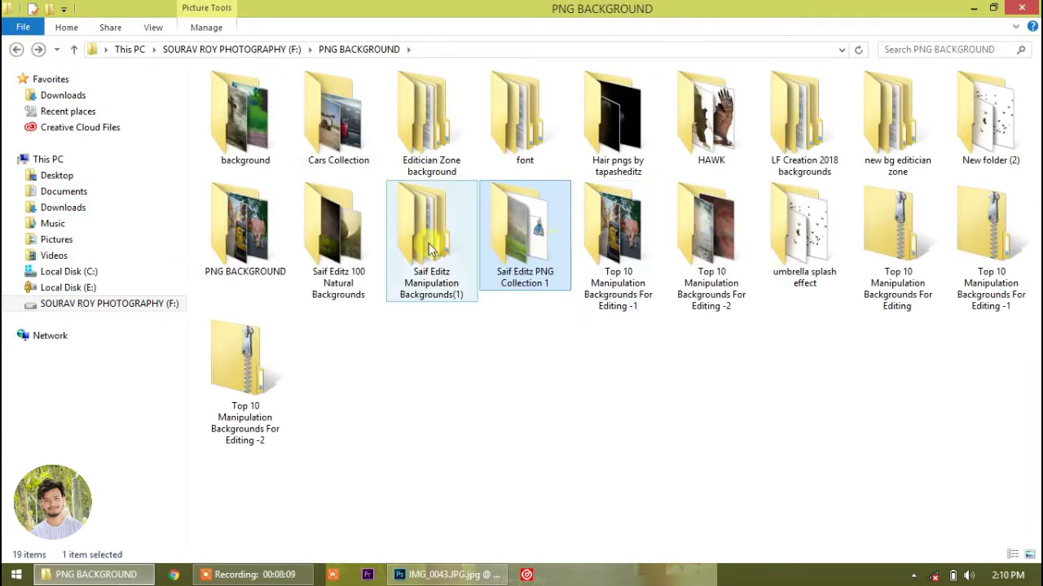
{"action": "double_click", "coordinate": [354, 235]}
{"action": "key", "text": "alt+Left"}
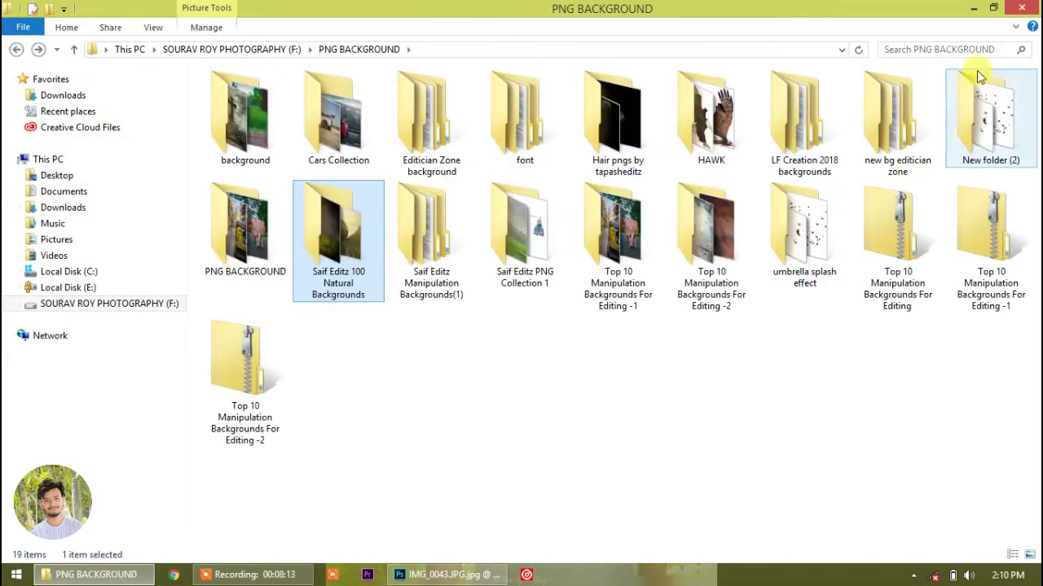
{"action": "double_click", "coordinate": [616, 255]}
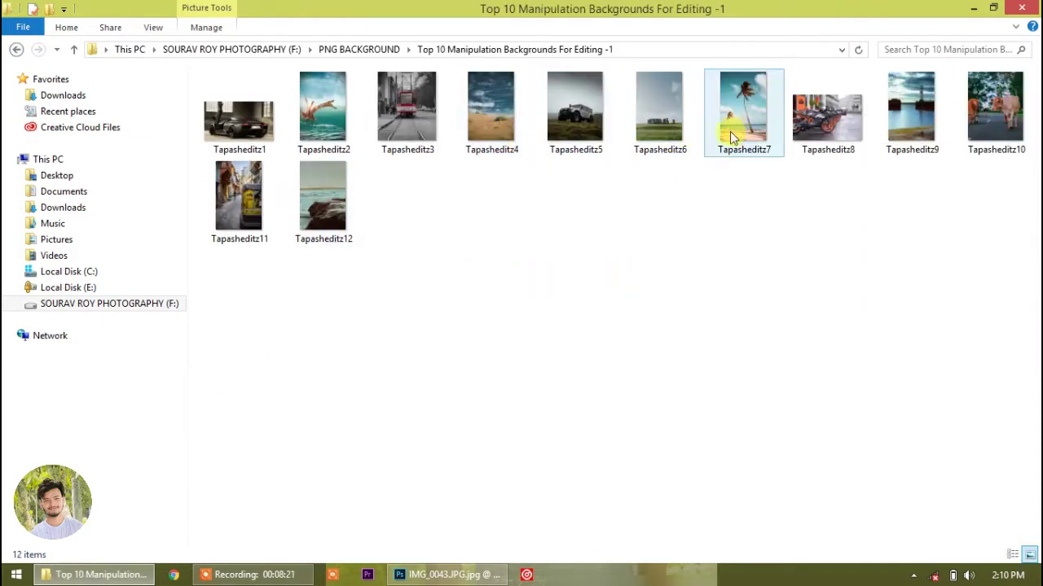
{"action": "left_click", "coordinate": [16, 49]}
{"action": "double_click", "coordinate": [244, 216]}
{"action": "left_click", "coordinate": [16, 49]}
Step: Place the Tapasheditz7 beach image from Top 10 Manipulation Backgrounds -2 and stretch it over the canvas
{"action": "double_click", "coordinate": [693, 277]}
{"action": "left_click", "coordinate": [728, 153]}
{"action": "mouse_move", "coordinate": [728, 154]}
{"action": "left_mouse_down"}
{"action": "mouse_move", "coordinate": [400, 477]}
{"action": "mouse_move", "coordinate": [573, 525]}
{"action": "left_mouse_up"}
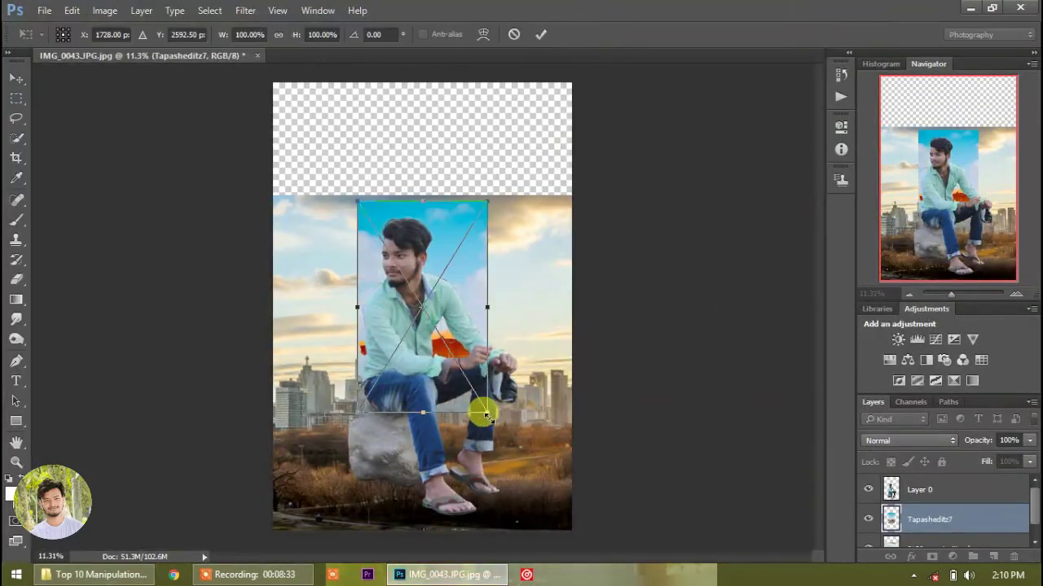
{"action": "left_click_drag", "start_coordinate": [357, 200], "coordinate": [270, 75]}
{"action": "left_click", "coordinate": [540, 34]}
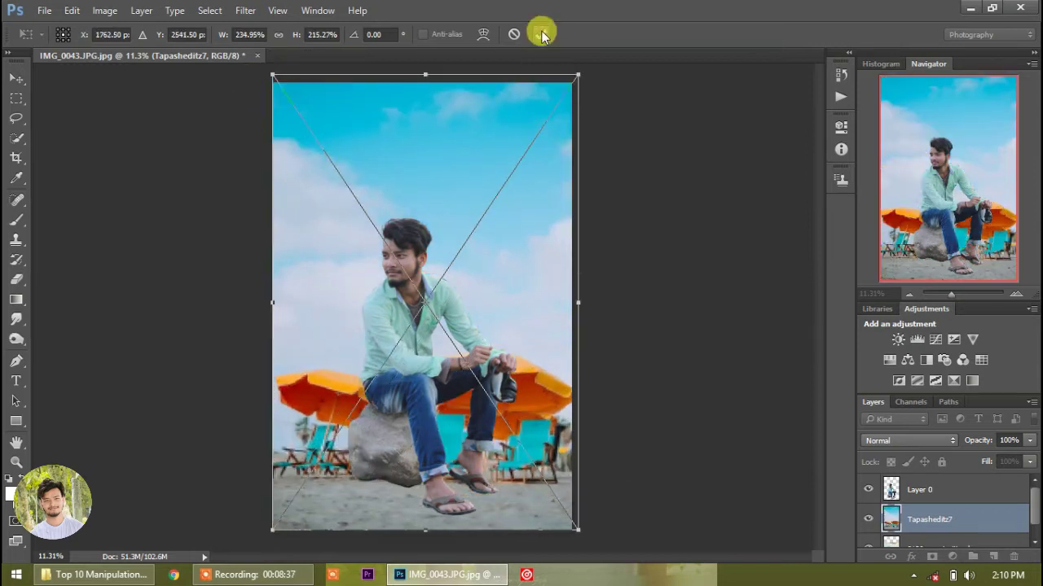
Step: Hide the beach layer and add a gradient mask fading the skyline banner's sky
{"action": "left_click", "coordinate": [892, 505]}
{"action": "left_click", "coordinate": [921, 533]}
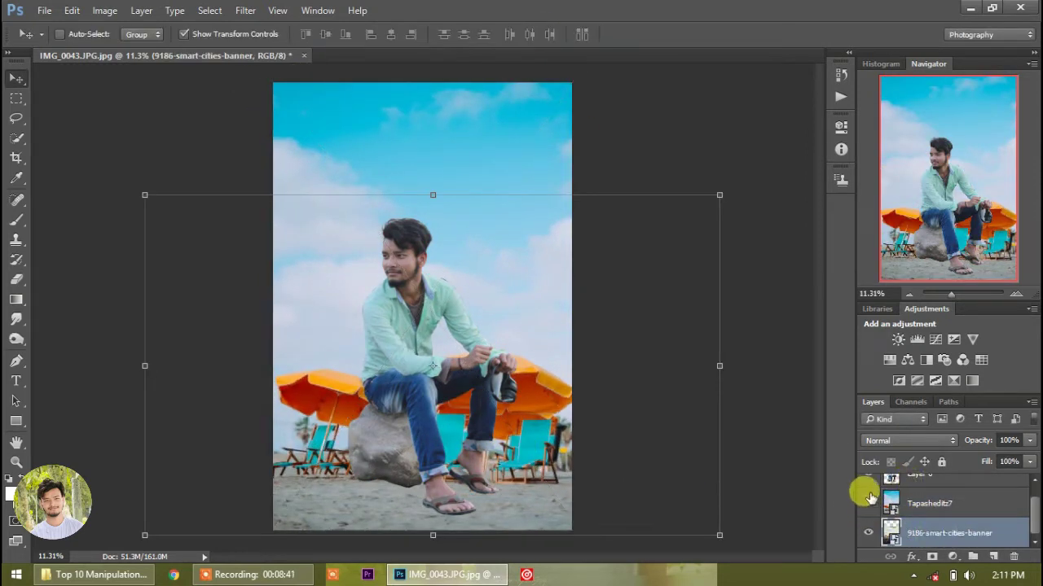
{"action": "left_click", "coordinate": [867, 501]}
{"action": "left_click", "coordinate": [16, 299]}
{"action": "left_click", "coordinate": [931, 556]}
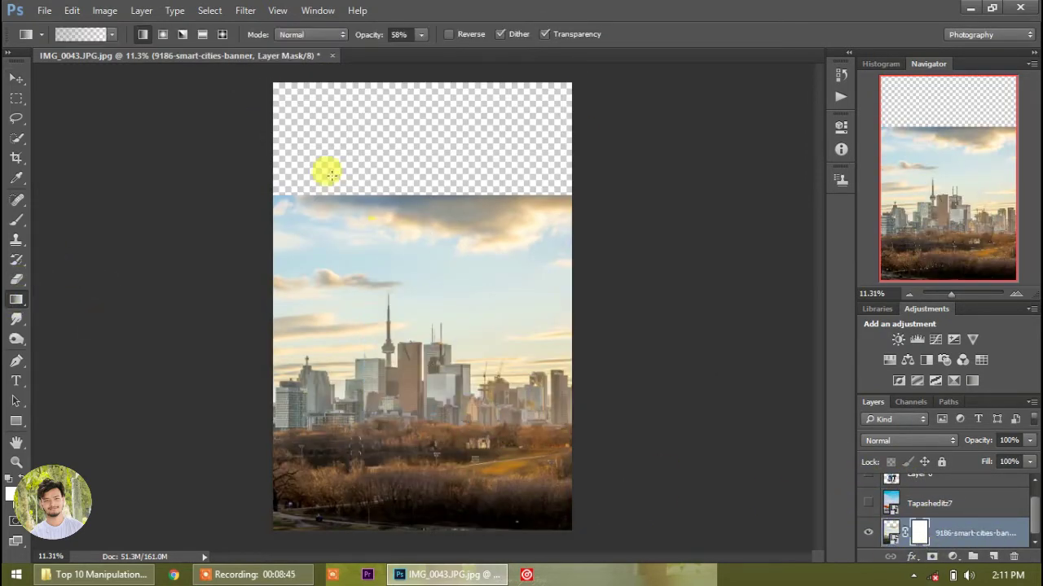
{"action": "mouse_move", "coordinate": [404, 297]}
{"action": "left_mouse_down"}
{"action": "mouse_move", "coordinate": [407, 228]}
{"action": "mouse_move", "coordinate": [429, 198]}
{"action": "left_mouse_up"}
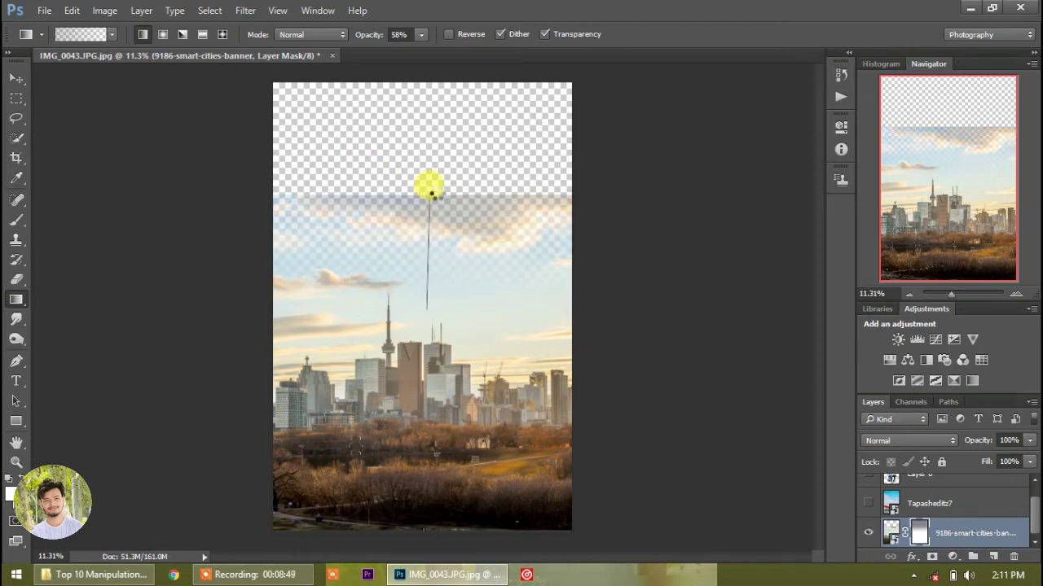
Step: Move the city banner above the beach layer and redraw its mask gradient to blend the skies
{"action": "left_click", "coordinate": [867, 503]}
{"action": "left_click_drag", "start_coordinate": [918, 533], "coordinate": [947, 547]}
{"action": "left_click", "coordinate": [919, 499]}
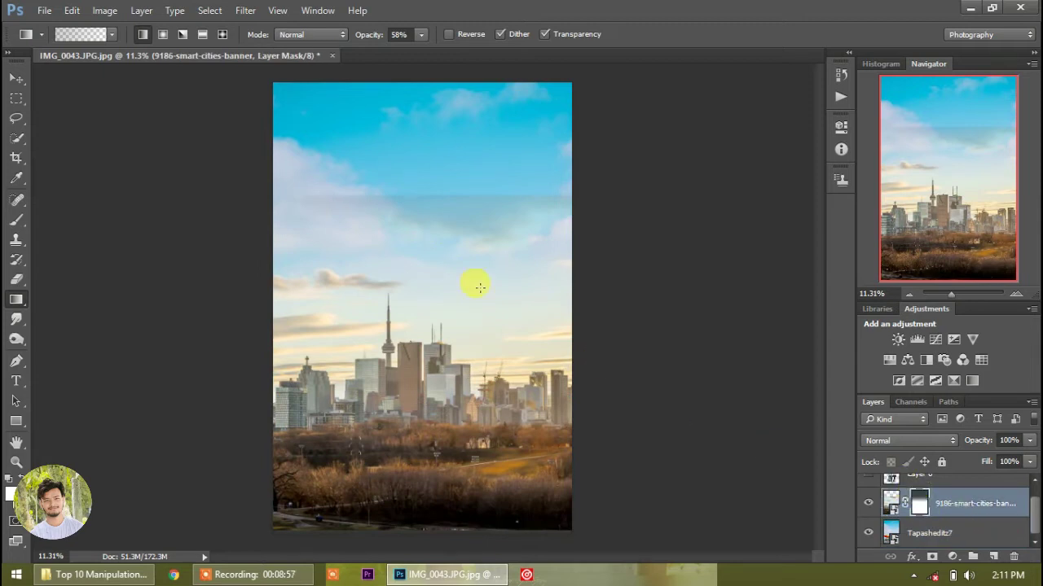
{"action": "left_click_drag", "start_coordinate": [418, 323], "coordinate": [418, 323]}
{"action": "left_click_drag", "start_coordinate": [405, 231], "coordinate": [416, 285]}
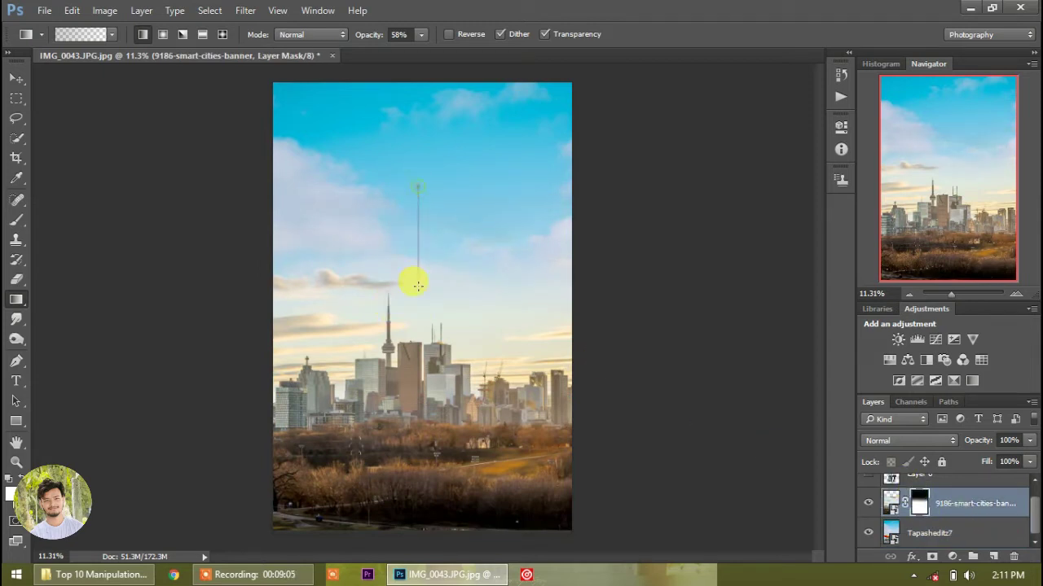
Step: Show the man's layer again and nudge him into position with the Move tool
{"action": "left_click", "coordinate": [868, 481]}
{"action": "key", "text": "v"}
{"action": "mouse_move", "coordinate": [445, 372]}
{"action": "left_mouse_down"}
{"action": "mouse_move", "coordinate": [432, 375]}
{"action": "mouse_move", "coordinate": [453, 425]}
{"action": "mouse_move", "coordinate": [407, 415]}
{"action": "left_mouse_up"}
{"action": "left_click", "coordinate": [932, 489]}
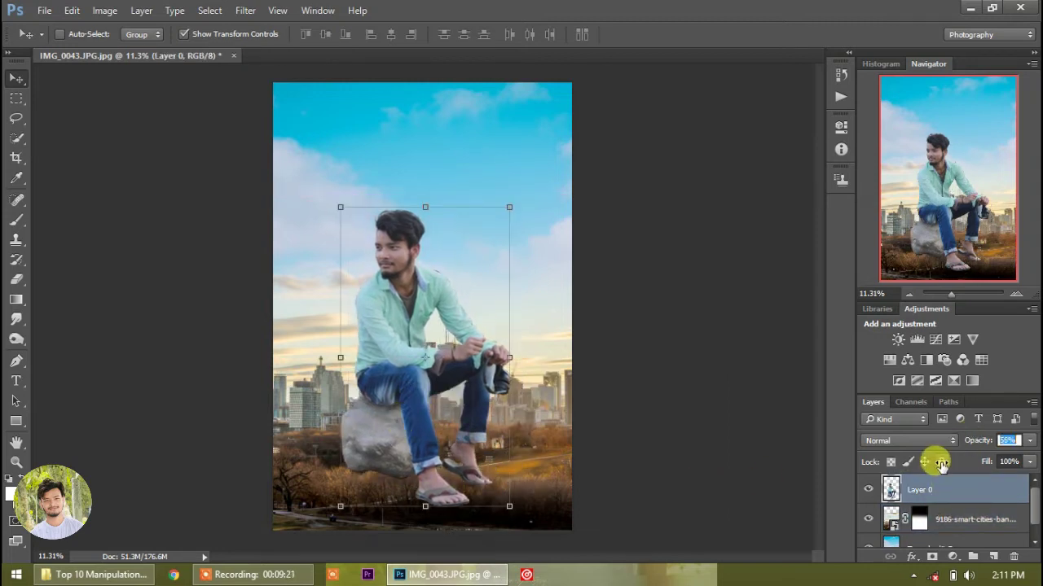
Step: Lower the man's layer opacity to 43% and move him slightly down onto the grass
{"action": "type", "text": "43"}
{"action": "key", "text": "Return"}
{"action": "scroll", "coordinate": [448, 475], "scroll_direction": "up", "scroll_amount": 3}
{"action": "scroll", "coordinate": [435, 475], "scroll_direction": "up", "scroll_amount": 3}
{"action": "scroll", "coordinate": [412, 452], "scroll_direction": "up", "scroll_amount": 3}
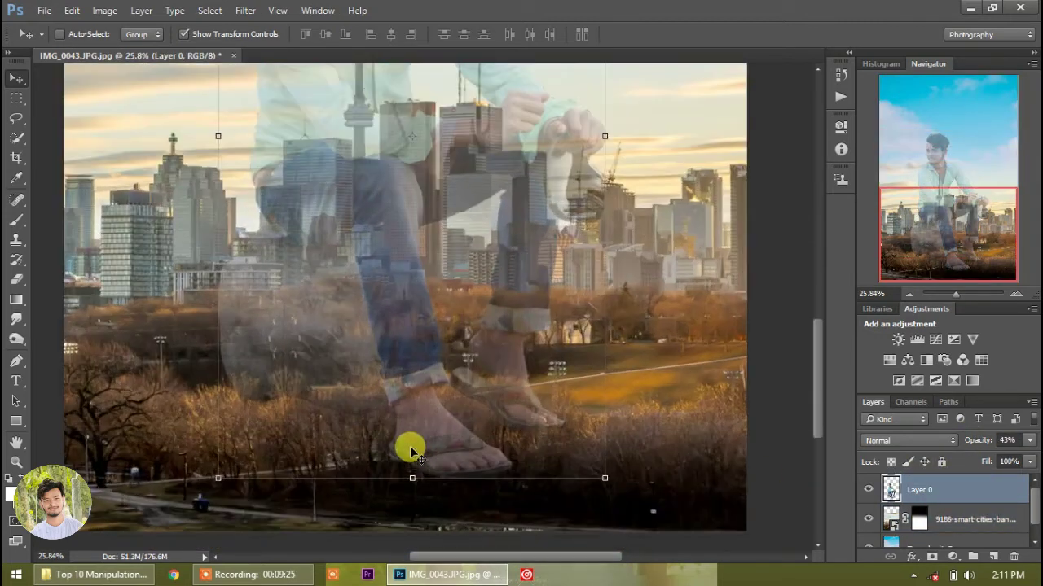
{"action": "left_click_drag", "start_coordinate": [377, 326], "coordinate": [384, 353]}
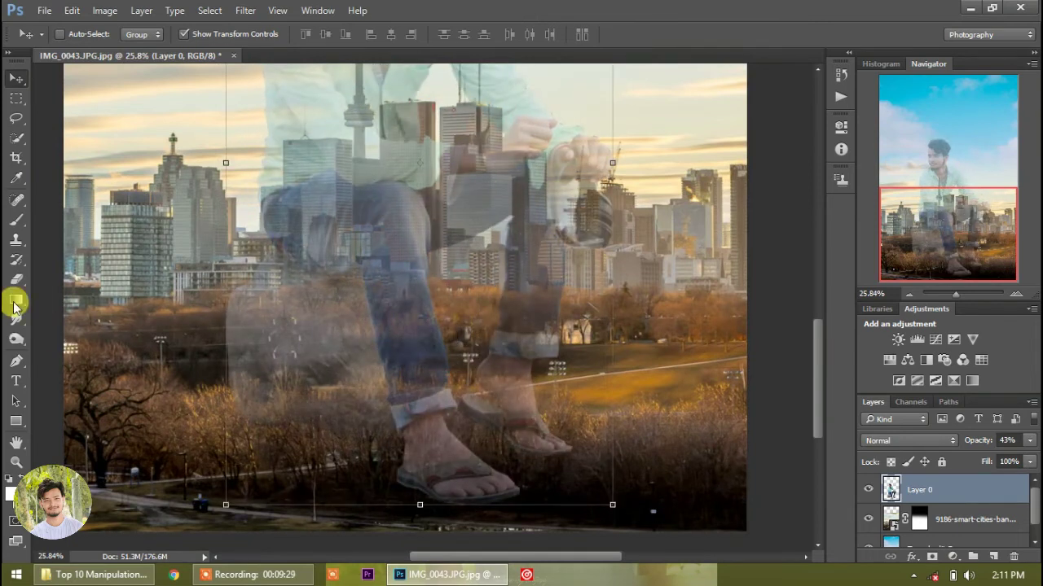
Step: Add a layer mask to the man and paint over his feet with a 400 px brush
{"action": "left_click", "coordinate": [931, 557]}
{"action": "left_click", "coordinate": [16, 220]}
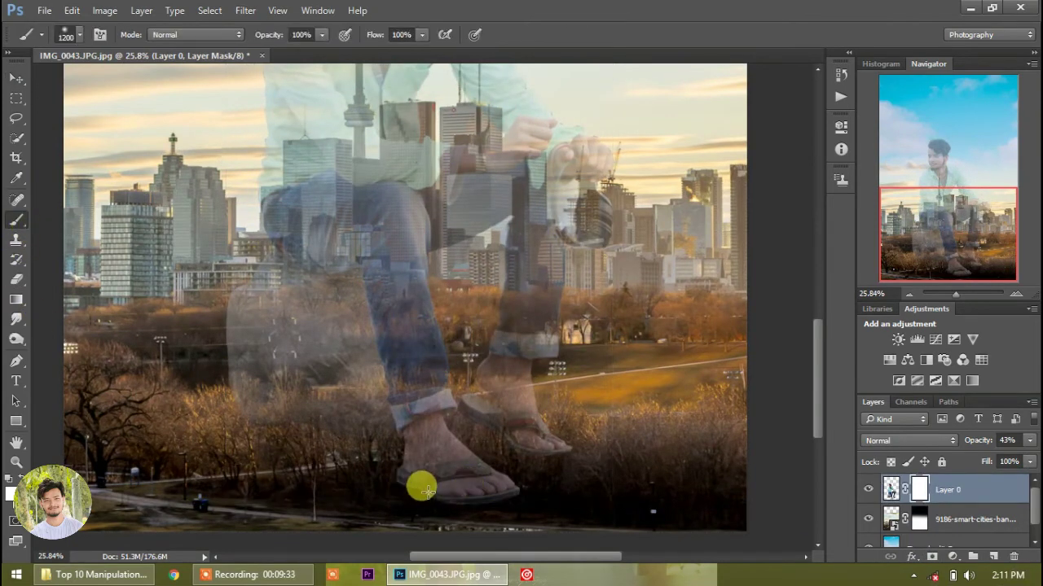
{"action": "key", "text": "bracketleft"}
{"action": "key", "text": "bracketleft"}
{"action": "key", "text": "bracketleft"}
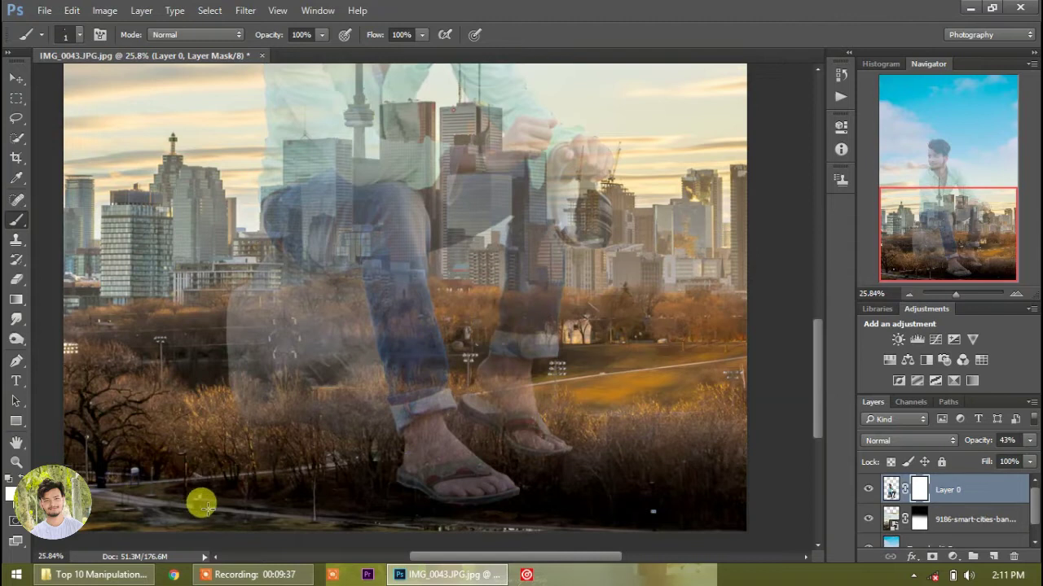
{"action": "key", "text": "bracketright"}
{"action": "key", "text": "bracketright"}
{"action": "key", "text": "bracketright"}
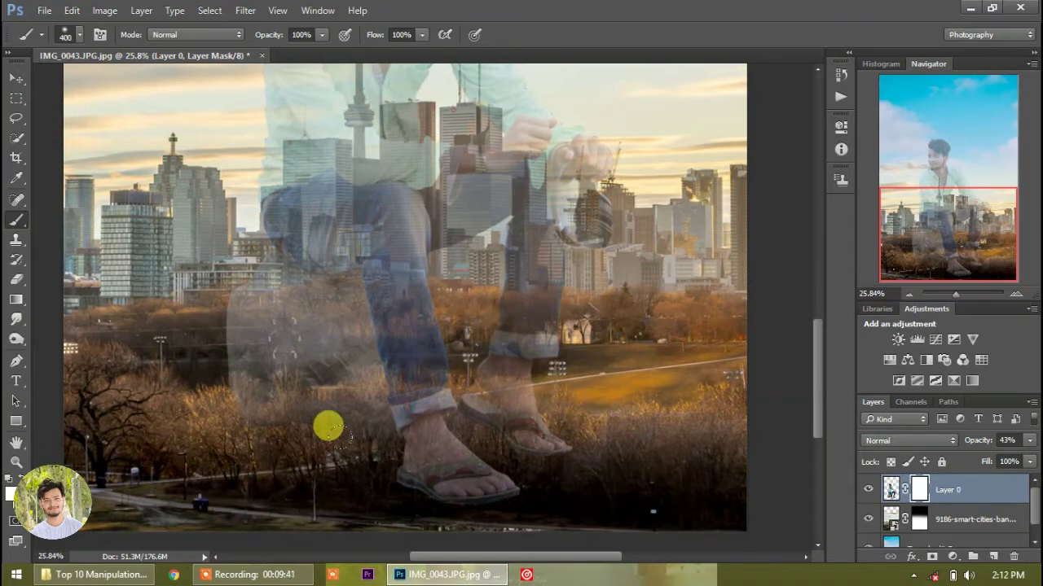
{"action": "key", "text": "z"}
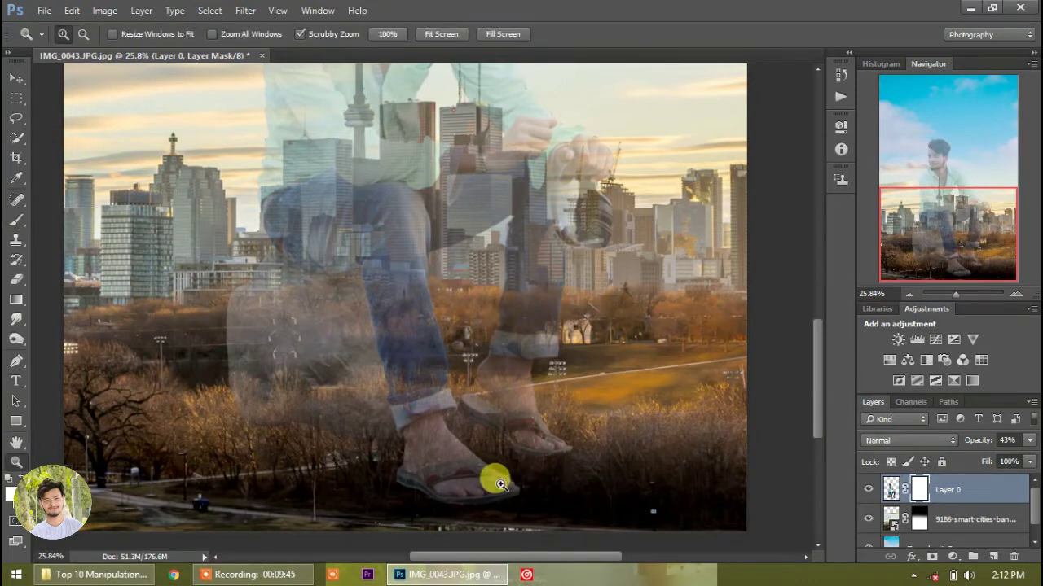
{"action": "left_click", "coordinate": [16, 220]}
{"action": "mouse_move", "coordinate": [383, 449]}
{"action": "left_mouse_down"}
{"action": "mouse_move", "coordinate": [470, 433]}
{"action": "mouse_move", "coordinate": [414, 405]}
{"action": "mouse_move", "coordinate": [309, 391]}
{"action": "mouse_move", "coordinate": [417, 419]}
{"action": "left_mouse_up"}
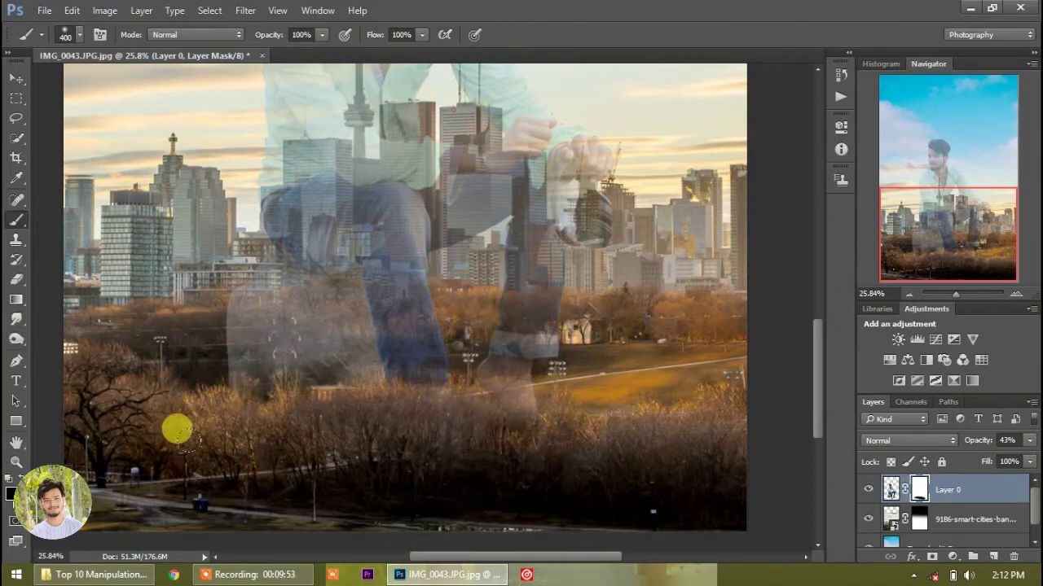
Step: Restore the man's opacity to 100% and softly paint the foot mask at 46% opacity, 52% flow
{"action": "scroll", "coordinate": [226, 435], "scroll_direction": "down", "scroll_amount": 2}
{"action": "scroll", "coordinate": [321, 454], "scroll_direction": "down", "scroll_amount": 4}
{"action": "left_click_drag", "start_coordinate": [969, 441], "coordinate": [987, 440]}
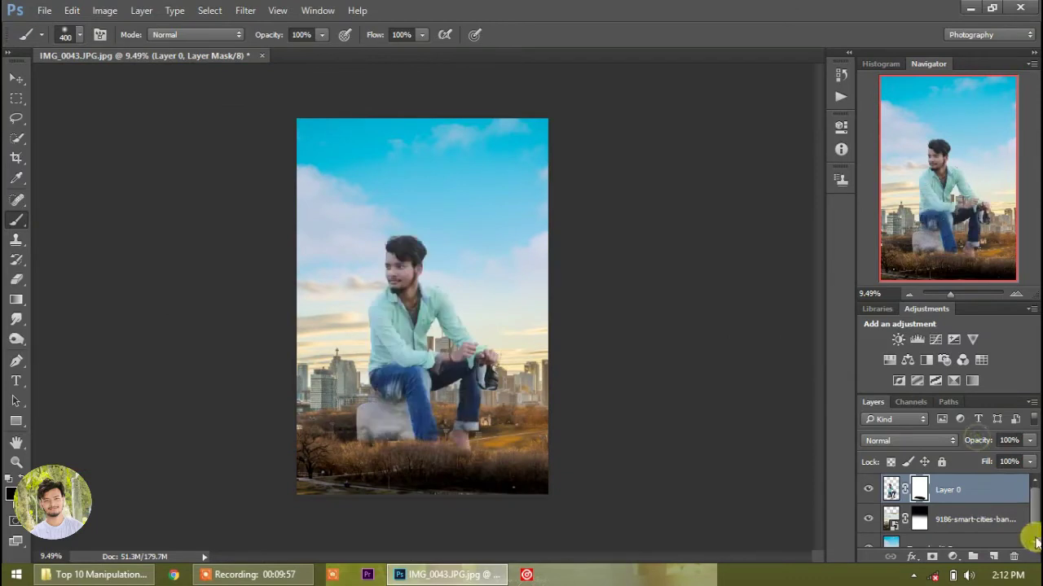
{"action": "left_click", "coordinate": [1014, 293]}
{"action": "left_click", "coordinate": [1014, 293]}
{"action": "left_click_drag", "start_coordinate": [931, 279], "coordinate": [929, 290]}
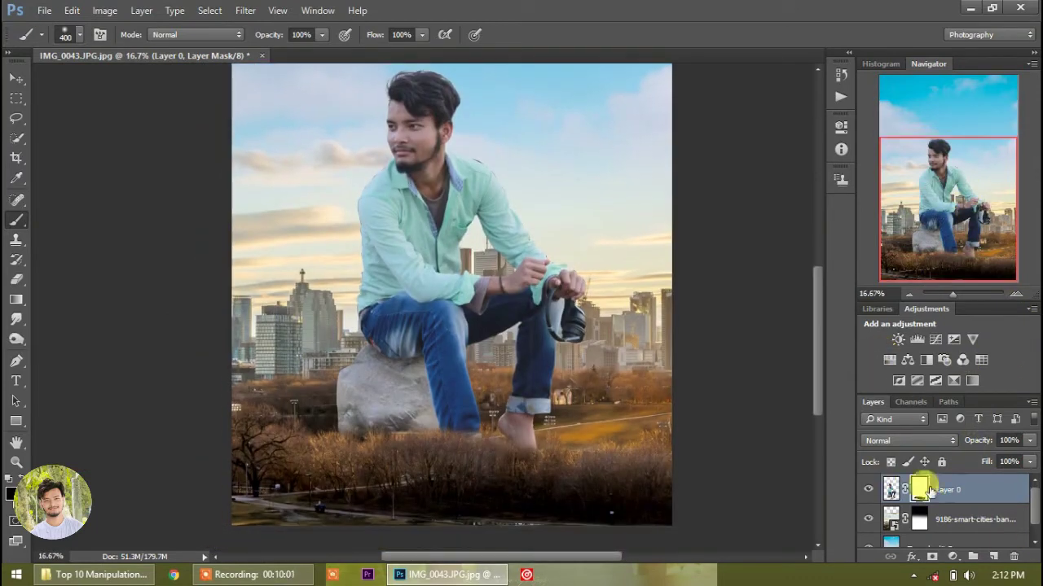
{"action": "left_click_drag", "start_coordinate": [376, 34], "coordinate": [366, 33]}
{"action": "left_click_drag", "start_coordinate": [275, 31], "coordinate": [264, 32]}
{"action": "left_click_drag", "start_coordinate": [495, 409], "coordinate": [541, 461]}
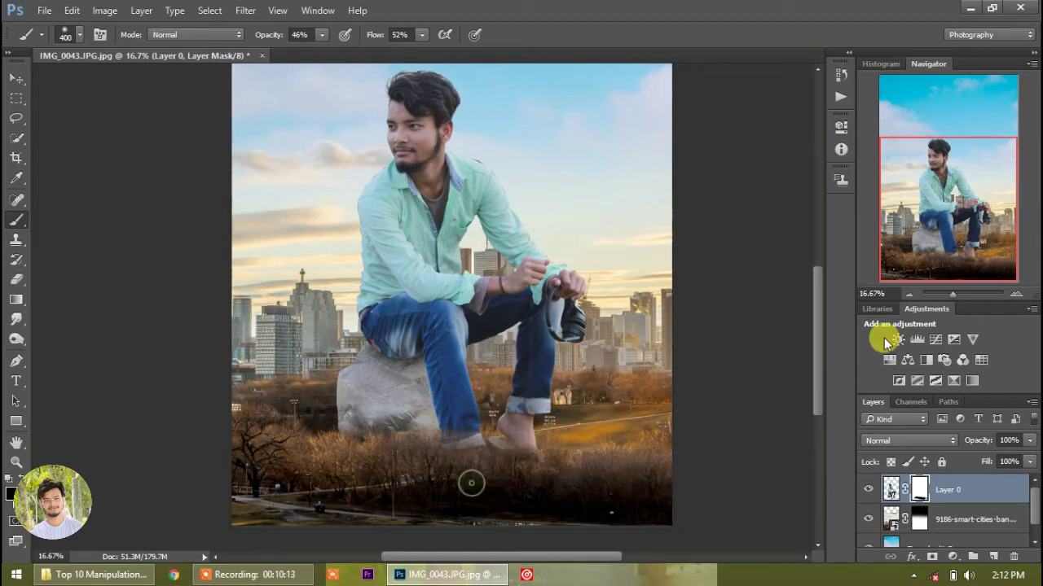
Step: Place company_slider_img1 from the City of Toronto files folder into the composite
{"action": "left_click_drag", "start_coordinate": [884, 340], "coordinate": [910, 301]}
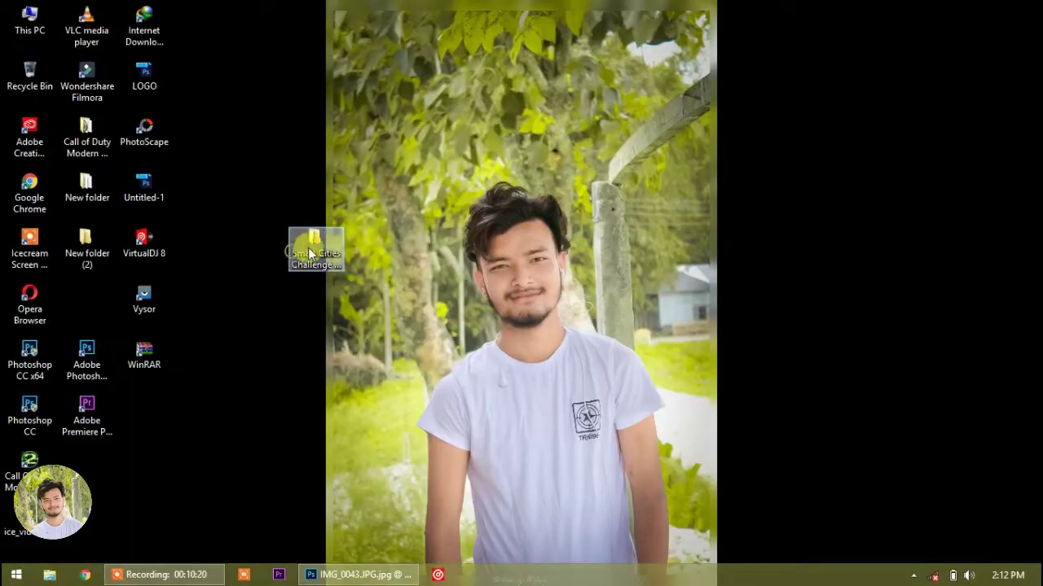
{"action": "double_click", "coordinate": [305, 248]}
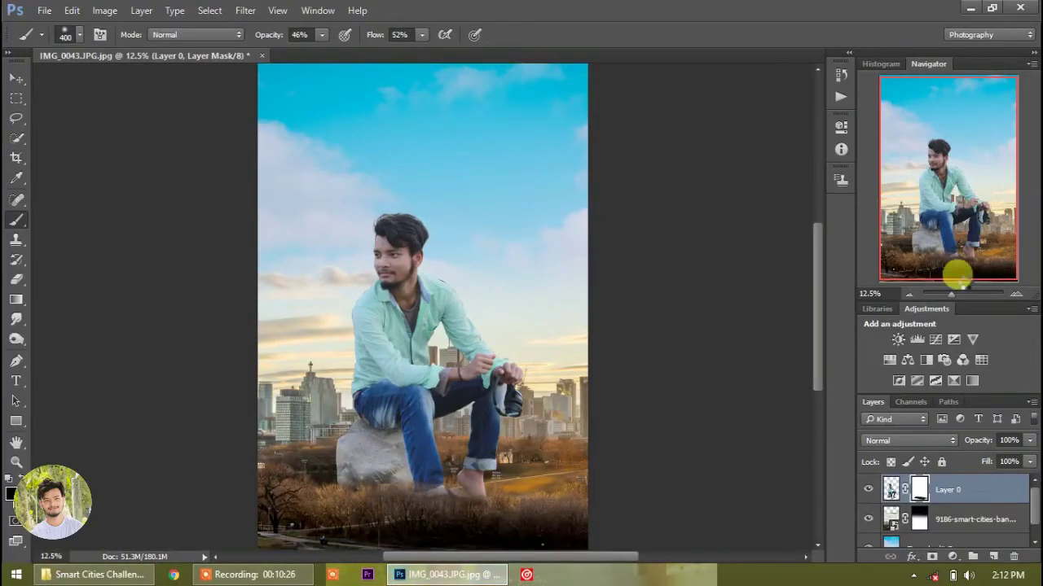
{"action": "left_click_drag", "start_coordinate": [660, 114], "coordinate": [667, 302]}
{"action": "key", "text": "ctrl+minus"}
Step: Scale the company_slider_img1 buildings and position them along the bottom of the photo
{"action": "mouse_move", "coordinate": [435, 295]}
{"action": "left_mouse_down"}
{"action": "mouse_move", "coordinate": [531, 252]}
{"action": "mouse_move", "coordinate": [407, 377]}
{"action": "mouse_move", "coordinate": [698, 255]}
{"action": "left_mouse_up"}
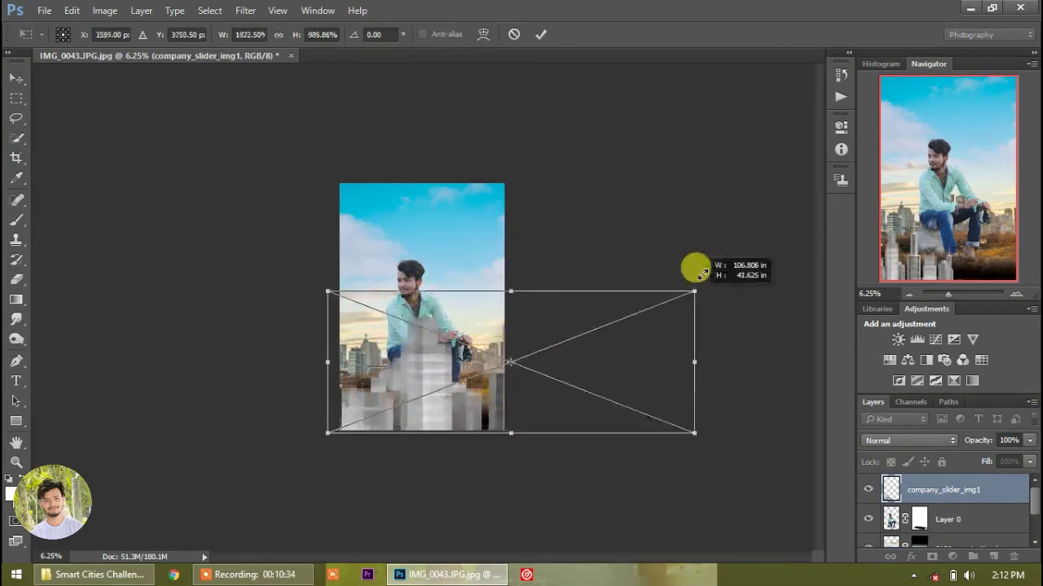
{"action": "mouse_move", "coordinate": [647, 319]}
{"action": "left_mouse_down"}
{"action": "mouse_move", "coordinate": [488, 376]}
{"action": "mouse_move", "coordinate": [448, 369]}
{"action": "left_mouse_up"}
{"action": "left_click", "coordinate": [540, 34]}
{"action": "left_click", "coordinate": [1014, 294]}
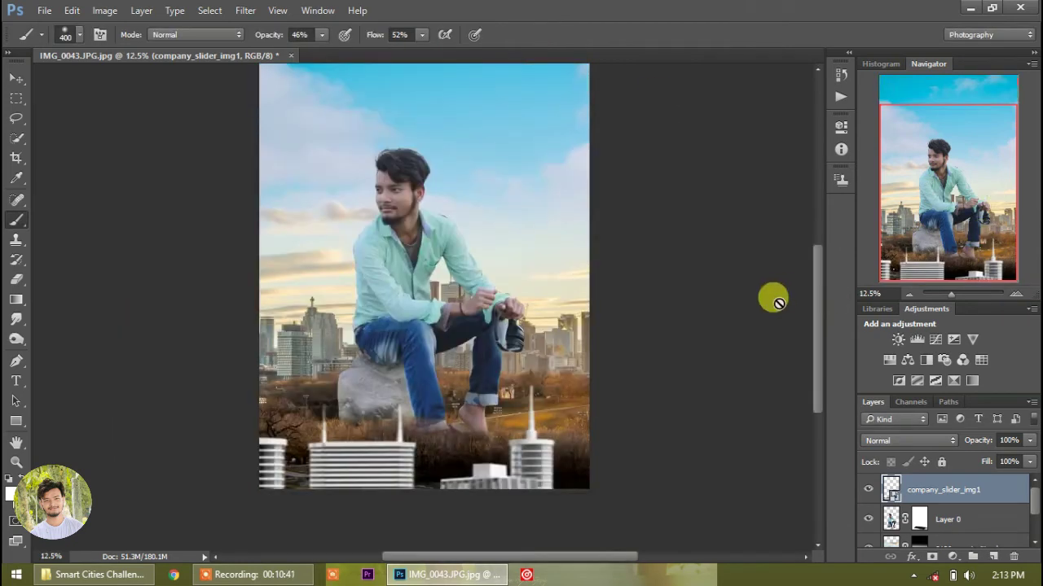
{"action": "left_click", "coordinate": [16, 78]}
{"action": "left_click_drag", "start_coordinate": [365, 462], "coordinate": [366, 422]}
Step: Resize the buildings to fit the lower left, then duplicate them onto the right side
{"action": "key", "text": "ctrl+t"}
{"action": "left_click_drag", "start_coordinate": [575, 209], "coordinate": [497, 376]}
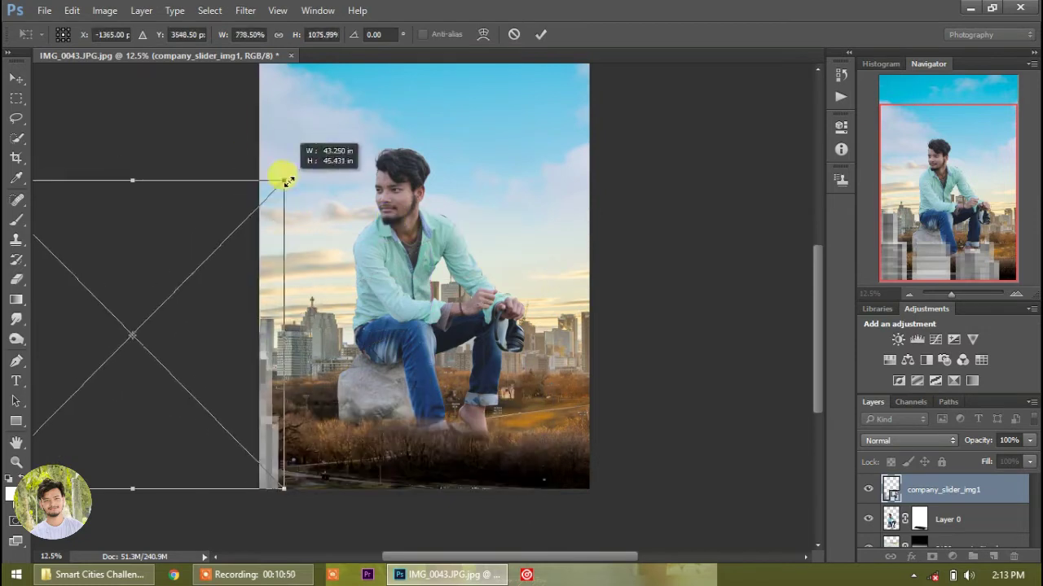
{"action": "left_click_drag", "start_coordinate": [497, 376], "coordinate": [448, 337]}
{"action": "left_click", "coordinate": [541, 35]}
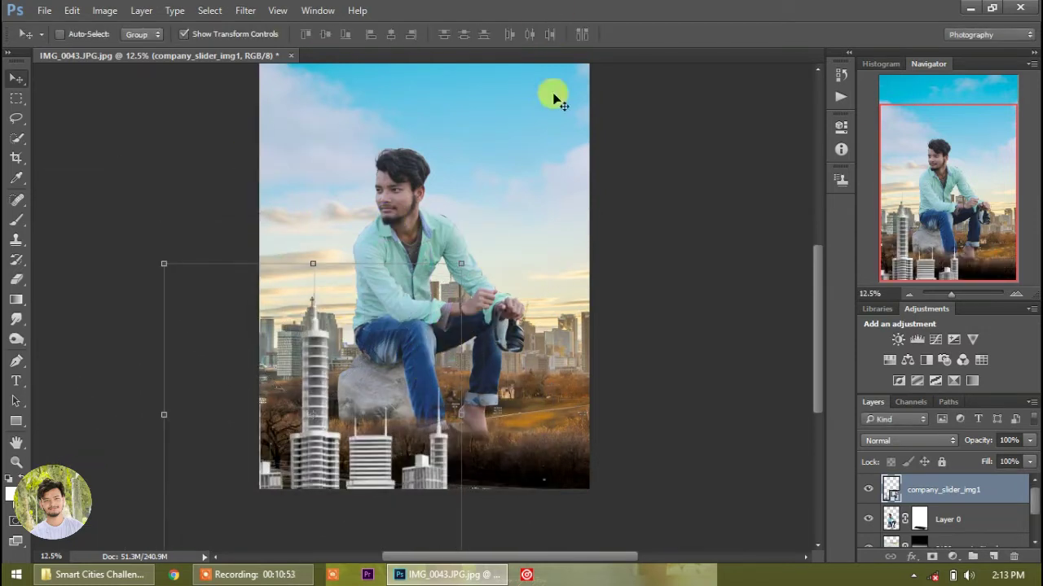
{"action": "key", "text": "ctrl+j"}
{"action": "mouse_move", "coordinate": [437, 393]}
{"action": "left_mouse_down"}
{"action": "mouse_move", "coordinate": [736, 379]}
{"action": "mouse_move", "coordinate": [700, 372]}
{"action": "left_mouse_up"}
Step: Merge the two building layers and widen the result across the bottom of the photo
{"action": "right_click", "coordinate": [933, 518]}
{"action": "left_click", "coordinate": [860, 484]}
{"action": "left_click_drag", "start_coordinate": [575, 412], "coordinate": [477, 403]}
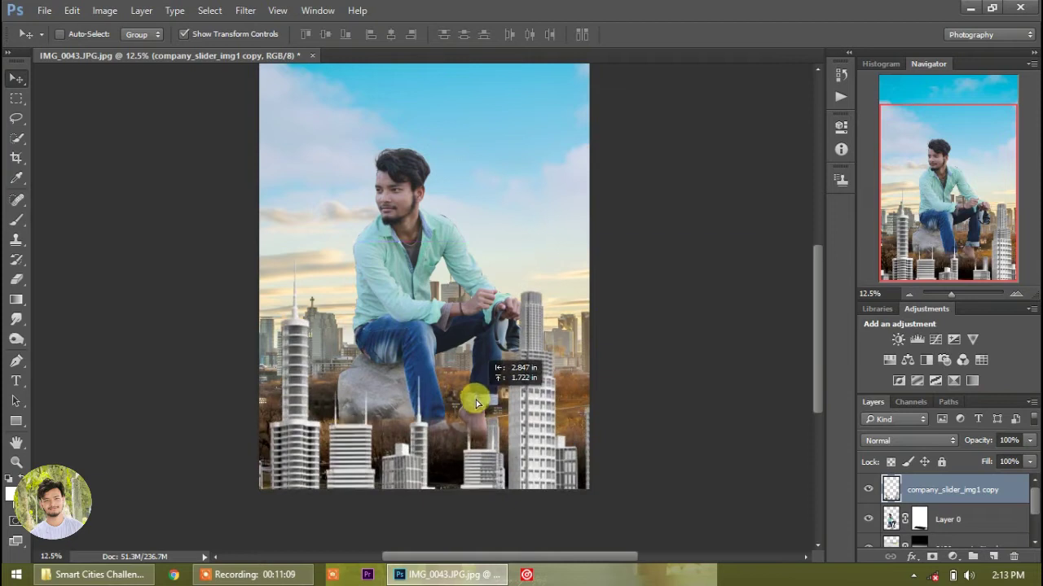
{"action": "key", "text": "ctrl+t"}
{"action": "left_click_drag", "start_coordinate": [431, 263], "coordinate": [469, 432]}
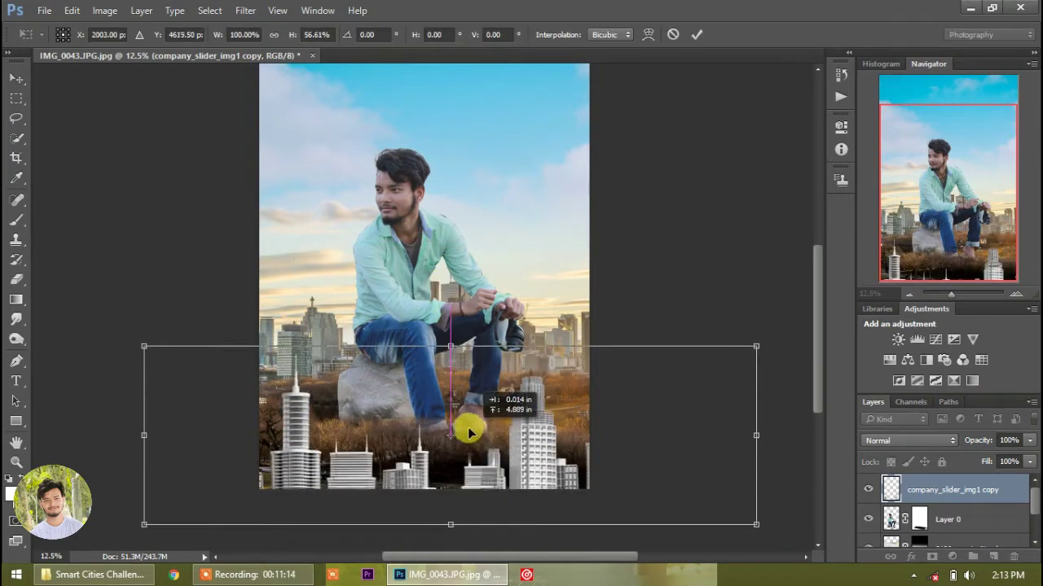
{"action": "left_click_drag", "start_coordinate": [145, 436], "coordinate": [58, 435]}
{"action": "left_click_drag", "start_coordinate": [336, 474], "coordinate": [367, 474]}
Step: Move the merged buildings further down the canvas
{"action": "left_click", "coordinate": [245, 10]}
{"action": "left_click", "coordinate": [692, 34]}
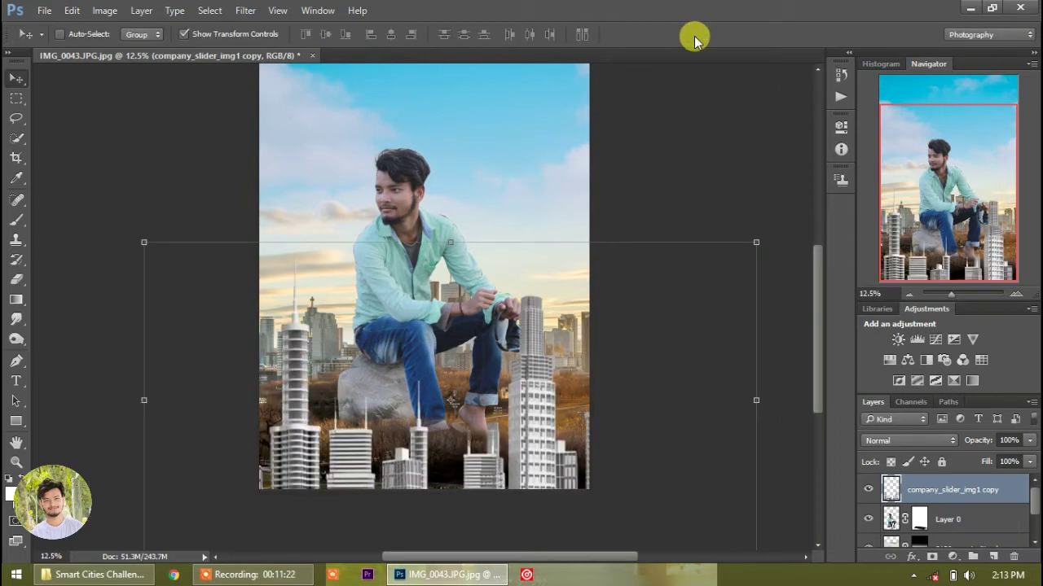
{"action": "key", "text": "ctrl+t"}
{"action": "left_click_drag", "start_coordinate": [454, 263], "coordinate": [495, 422]}
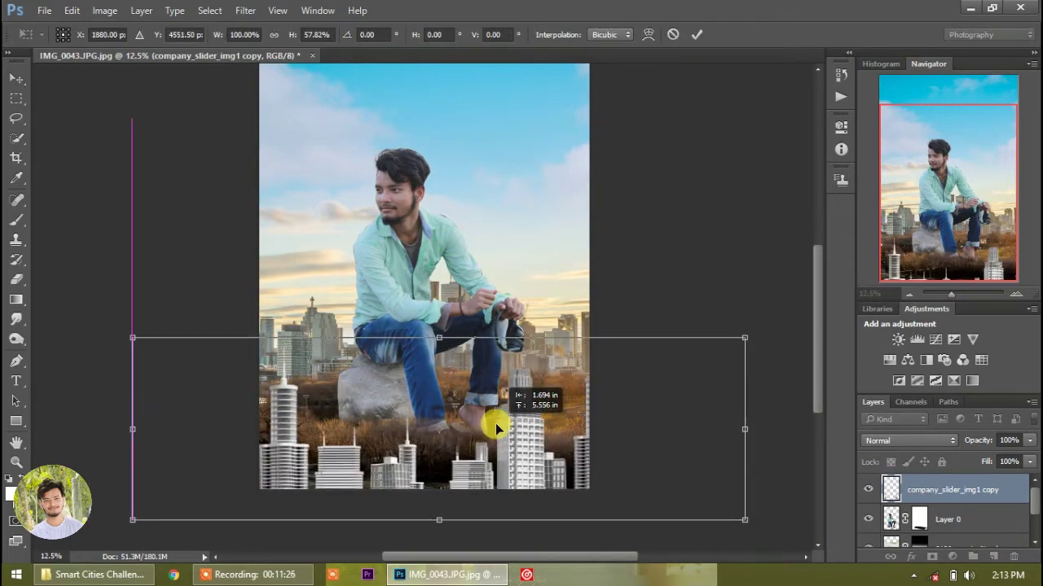
{"action": "left_click", "coordinate": [696, 35]}
Step: Apply a Gaussian Blur of about 16.8 px to the buildings layer
{"action": "left_click", "coordinate": [245, 9]}
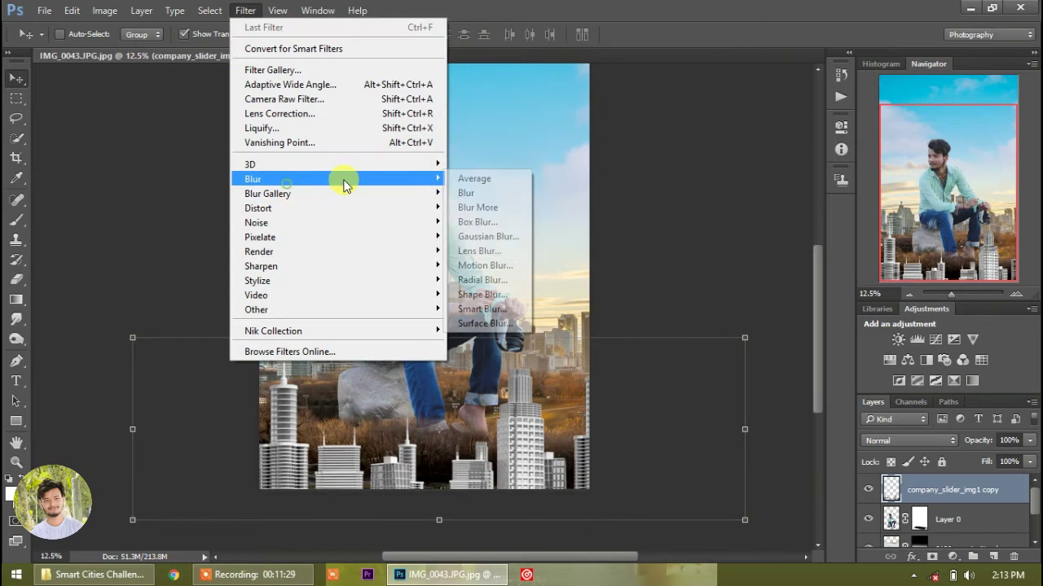
{"action": "left_click", "coordinate": [484, 235]}
{"action": "left_click", "coordinate": [685, 363]}
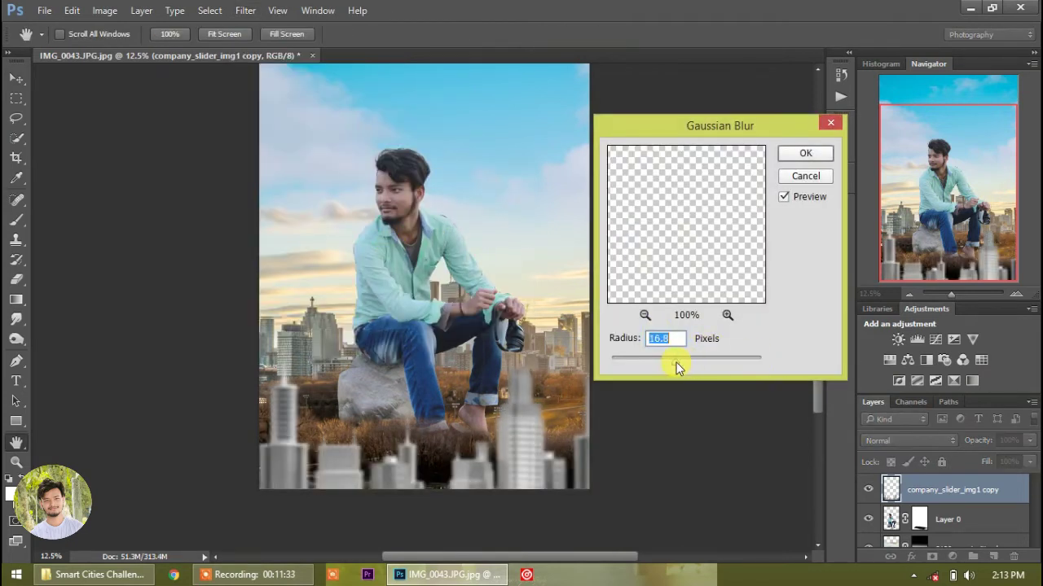
{"action": "left_click", "coordinate": [802, 152]}
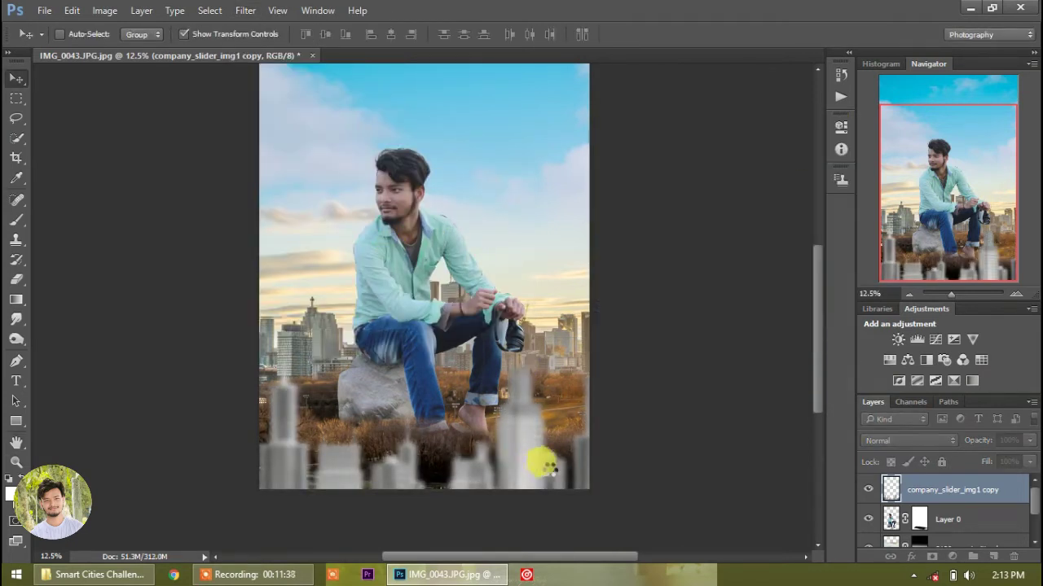
{"action": "left_click_drag", "start_coordinate": [540, 457], "coordinate": [551, 461]}
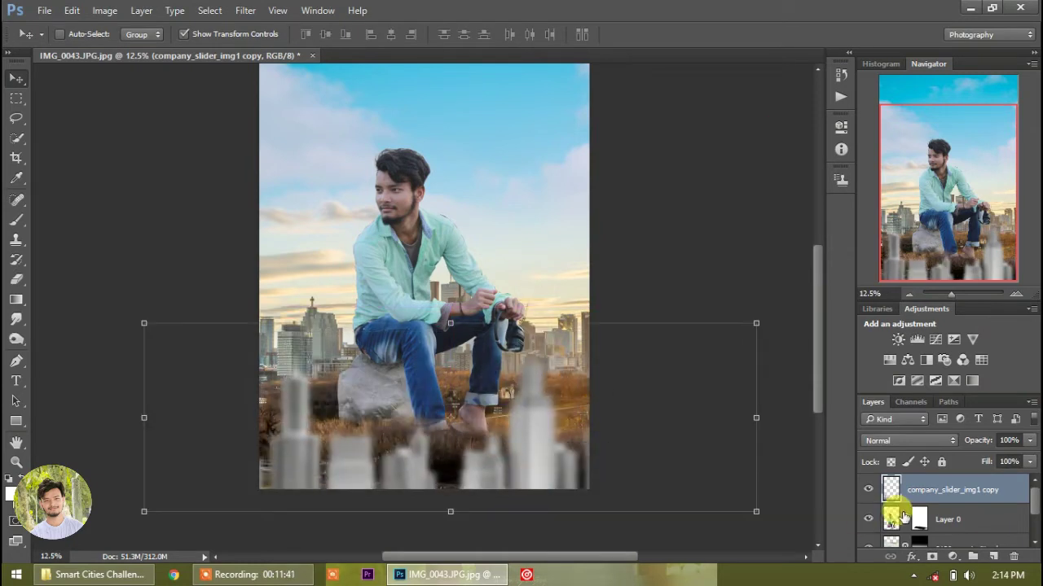
Step: Merge layers into the buildings layer and hide the man's layer
{"action": "right_click", "coordinate": [964, 530]}
{"action": "left_click", "coordinate": [864, 500]}
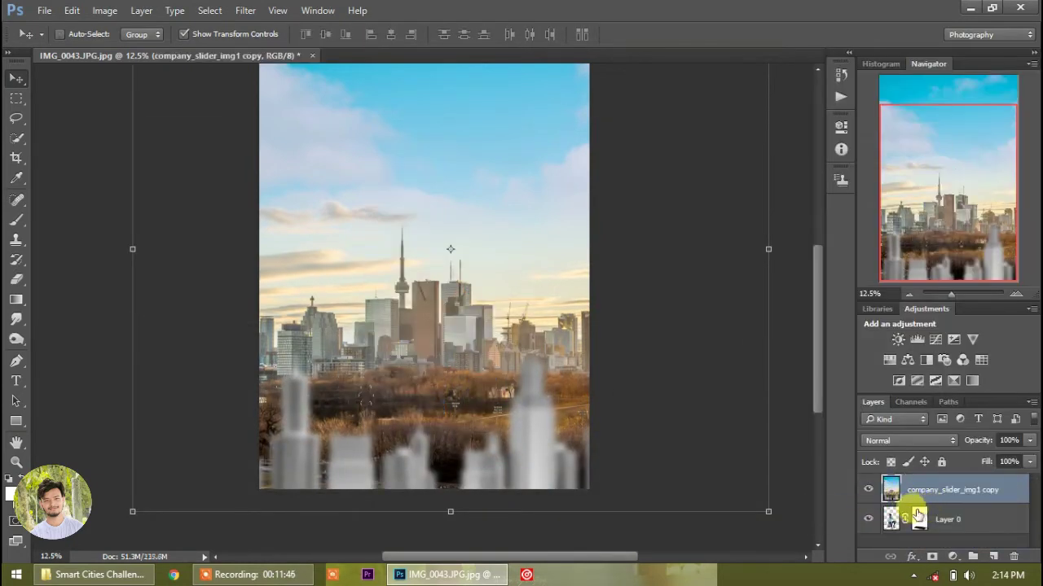
{"action": "left_click", "coordinate": [868, 489]}
{"action": "left_click", "coordinate": [868, 519]}
{"action": "left_click", "coordinate": [869, 490]}
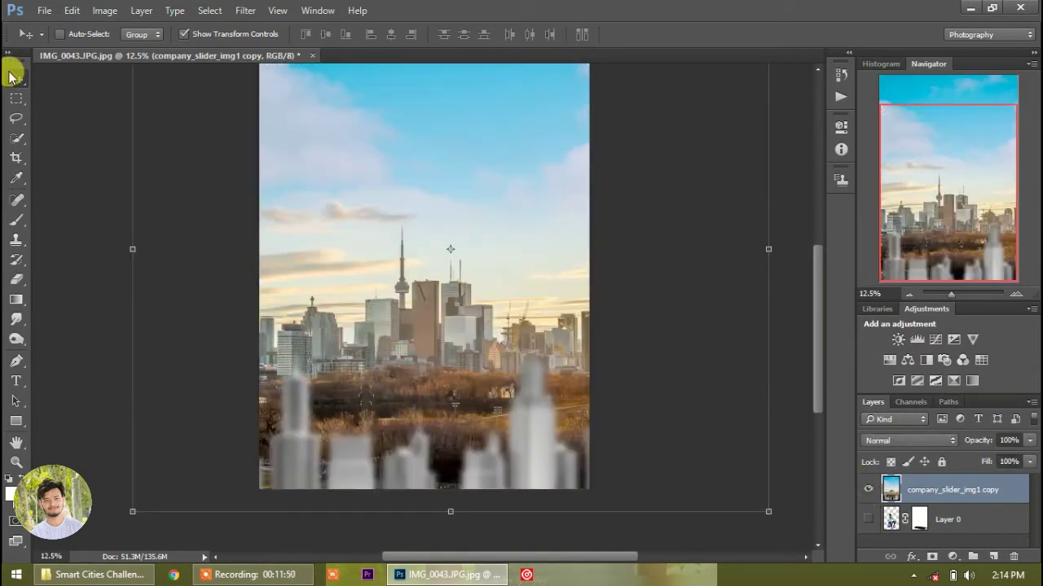
{"action": "scroll", "coordinate": [484, 449], "scroll_direction": "down", "scroll_amount": 1}
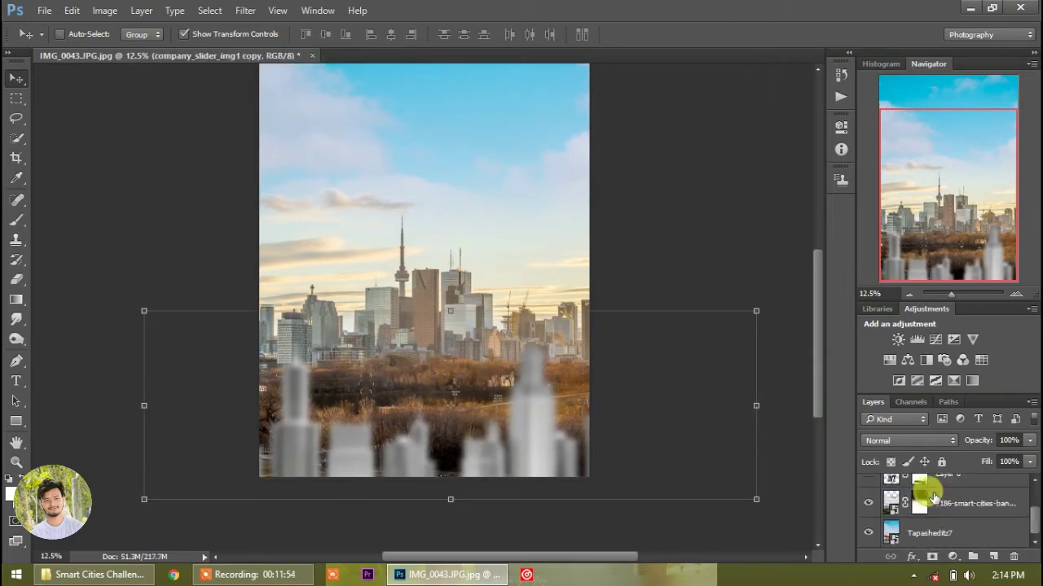
Step: Merge the skyline and Tapasheditz7 background layers, hide the man, and start Field Blur
{"action": "left_click", "coordinate": [937, 504]}
{"action": "left_click", "coordinate": [928, 533]}
{"action": "left_click", "coordinate": [937, 509], "text": "shift"}
{"action": "right_click", "coordinate": [937, 509]}
{"action": "left_click", "coordinate": [902, 496]}
{"action": "left_click", "coordinate": [868, 503]}
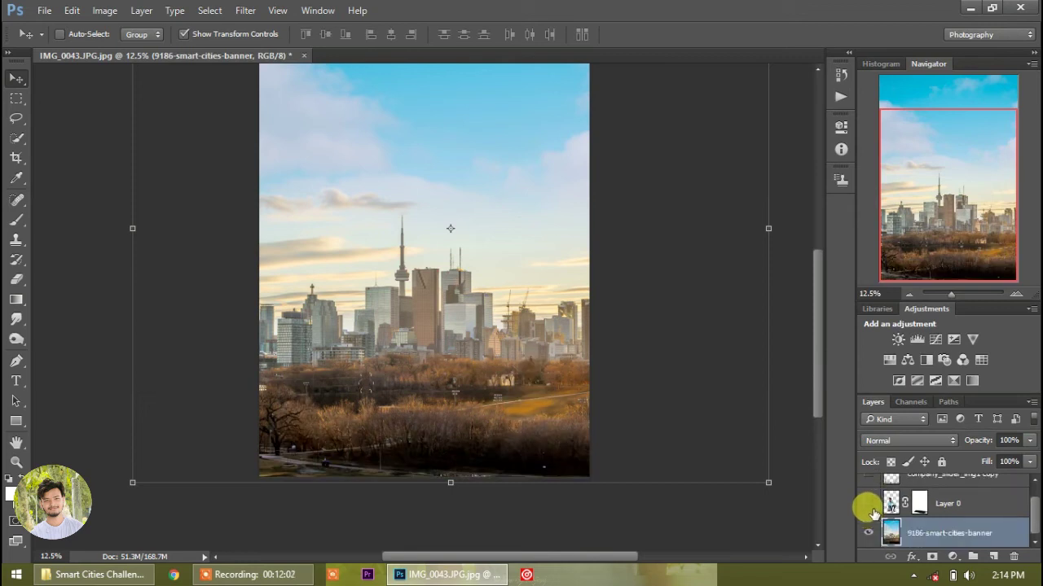
{"action": "left_click", "coordinate": [245, 10]}
{"action": "left_click", "coordinate": [456, 196]}
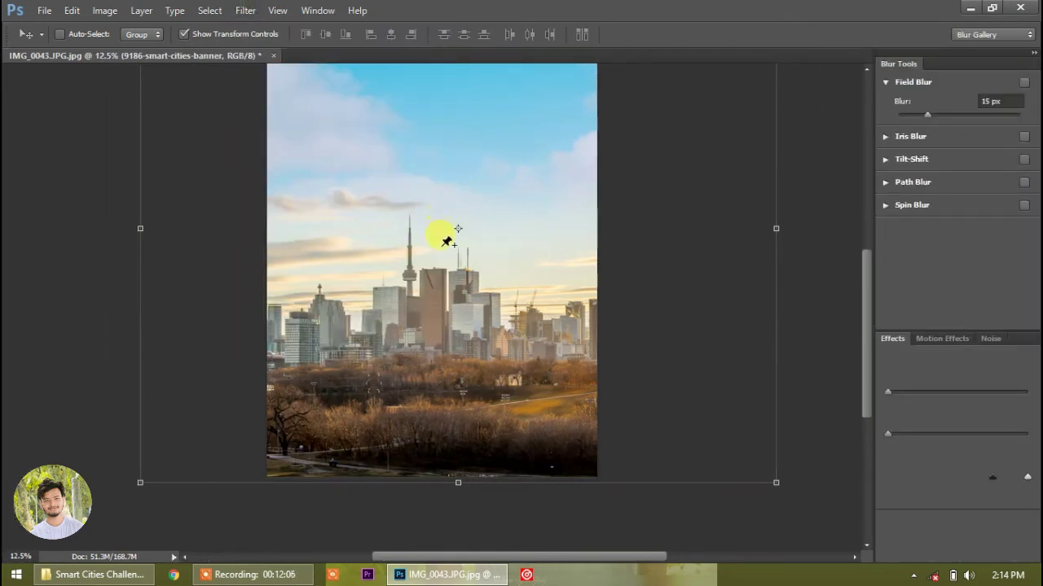
Step: Apply a 42 px Field Blur to the skyline background, then reveal the man and logo layers
{"action": "mouse_move", "coordinate": [432, 303]}
{"action": "left_mouse_down"}
{"action": "mouse_move", "coordinate": [437, 454]}
{"action": "mouse_move", "coordinate": [427, 465]}
{"action": "left_mouse_up"}
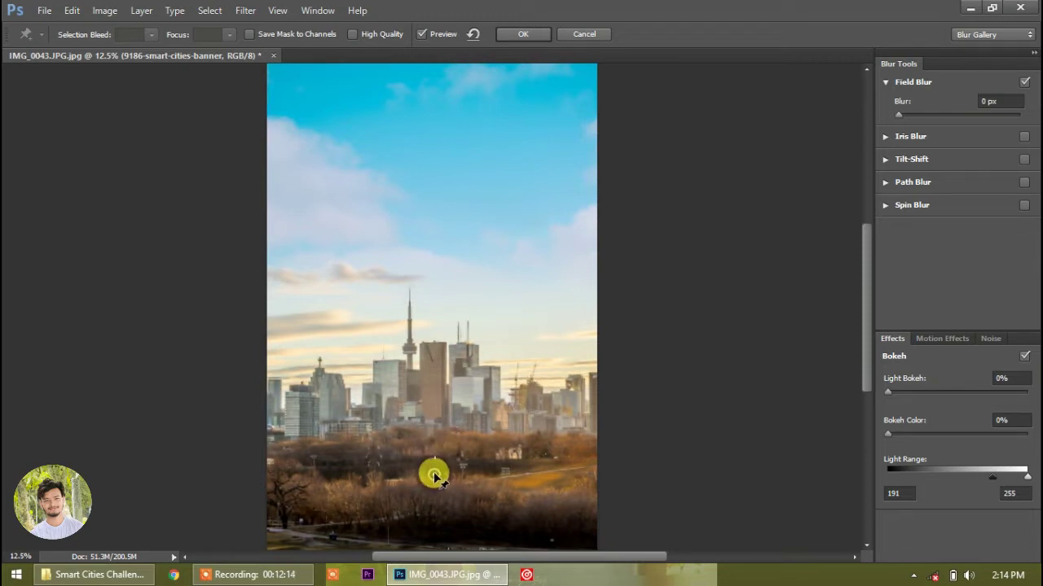
{"action": "left_click", "coordinate": [435, 432]}
{"action": "left_click_drag", "start_coordinate": [447, 422], "coordinate": [423, 448]}
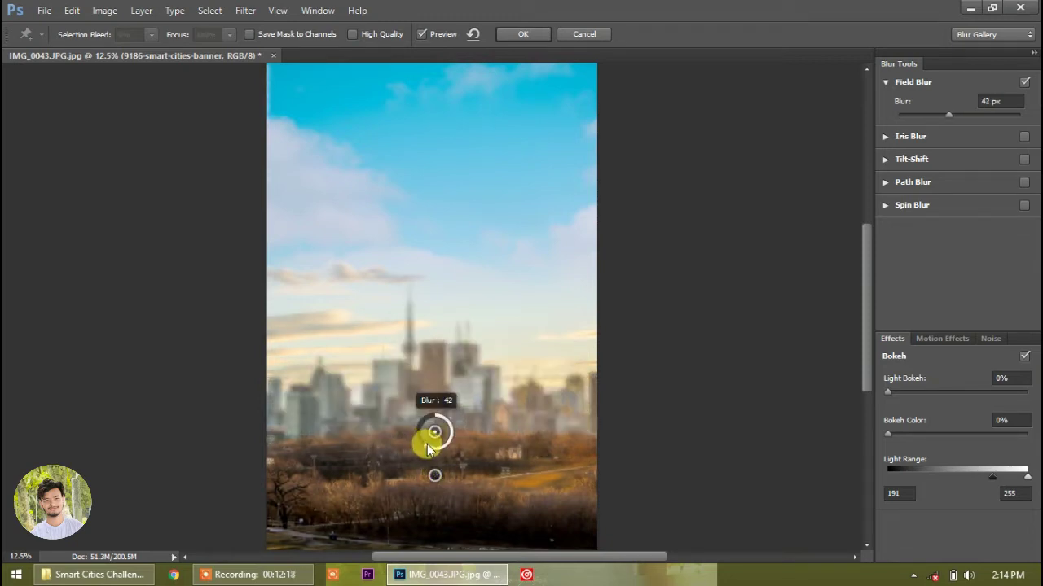
{"action": "left_click", "coordinate": [430, 435]}
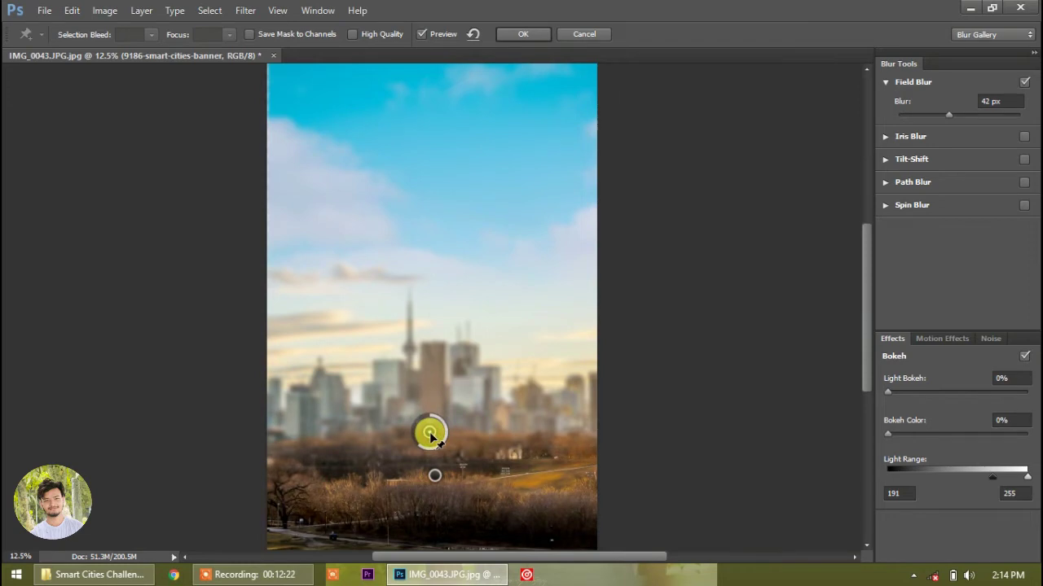
{"action": "left_click", "coordinate": [525, 33]}
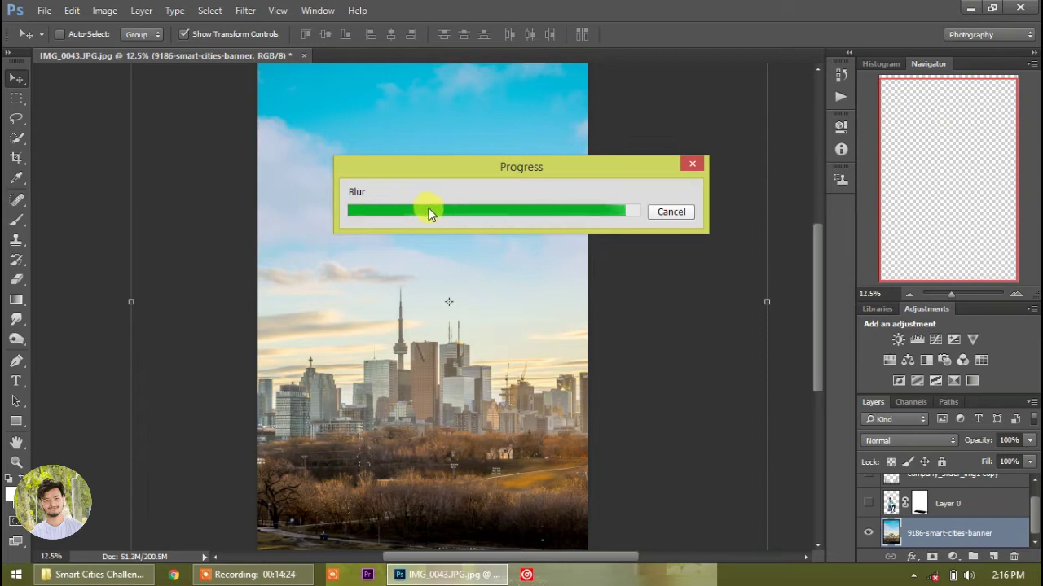
{"action": "left_click_drag", "start_coordinate": [868, 534], "coordinate": [866, 484]}
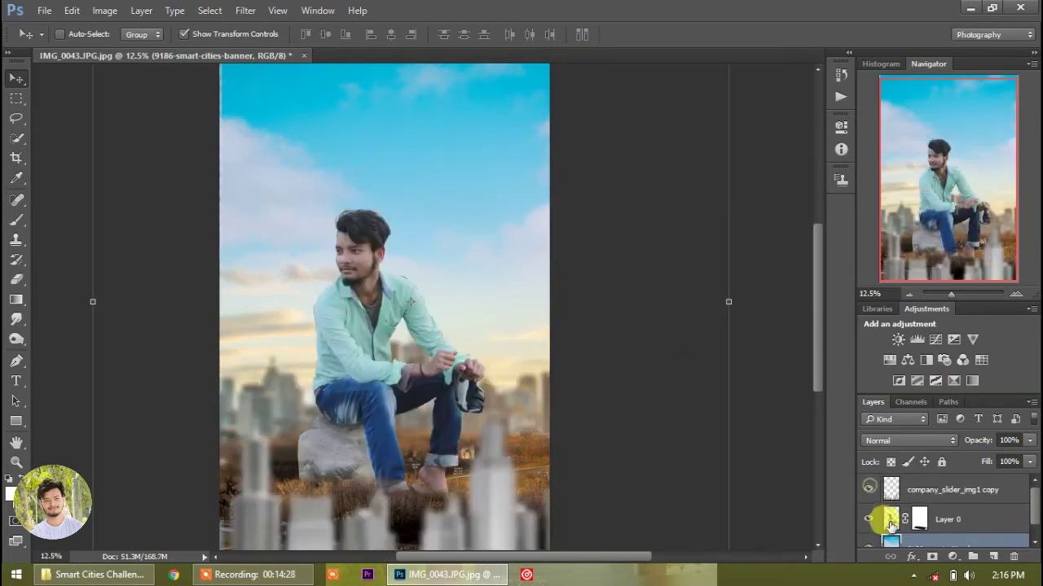
Step: Delete the layer mask from Layer 0, the man's layer
{"action": "left_click", "coordinate": [1017, 294]}
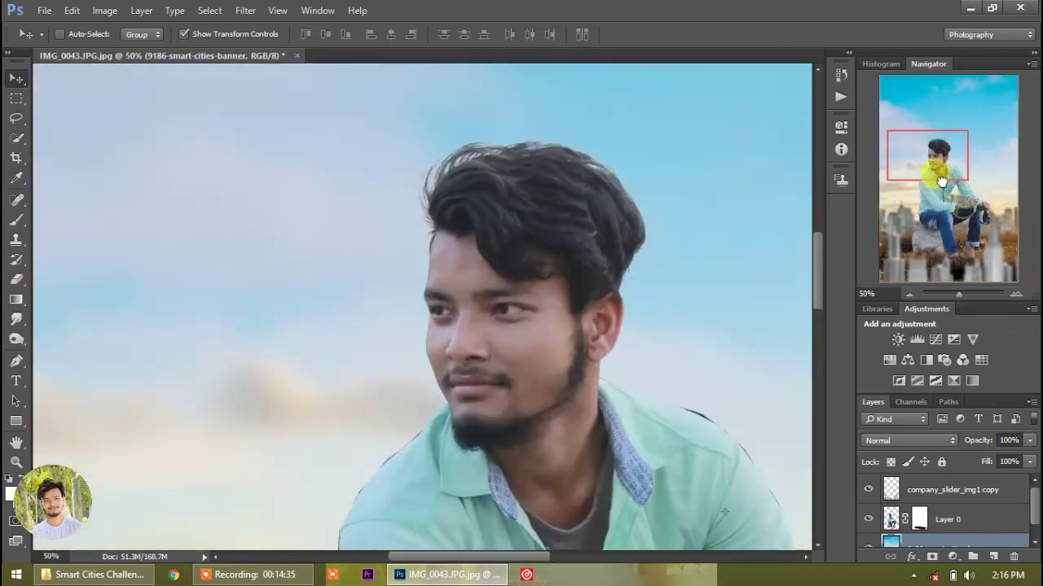
{"action": "left_click_drag", "start_coordinate": [941, 181], "coordinate": [945, 187]}
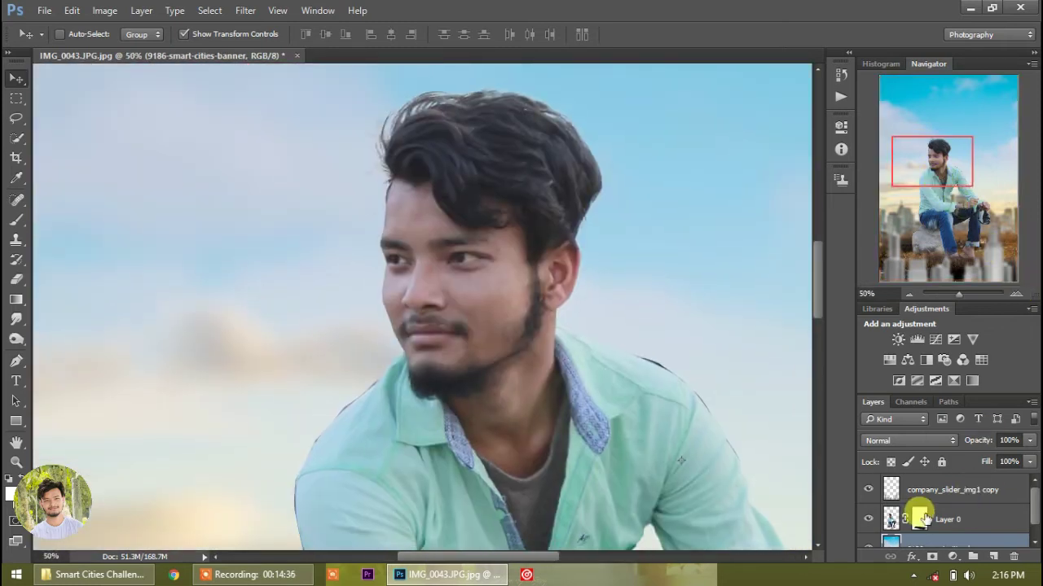
{"action": "left_click", "coordinate": [915, 513]}
{"action": "right_click", "coordinate": [918, 517]}
{"action": "left_click", "coordinate": [904, 406]}
Step: Smudge the man's hairline along the forehead and left temple to soften its rough edges
{"action": "scroll", "coordinate": [457, 247], "scroll_direction": "up", "scroll_amount": 2}
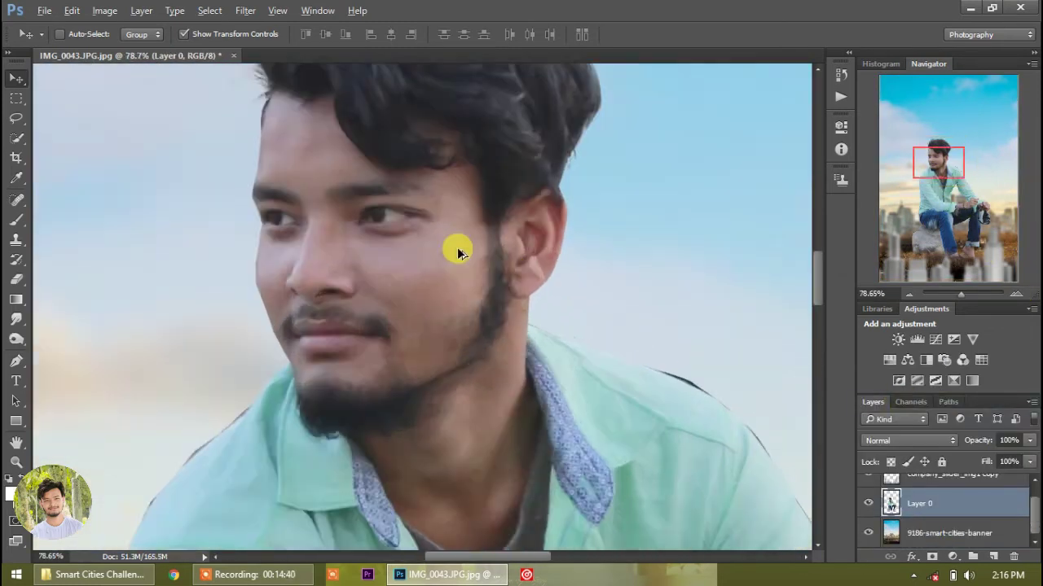
{"action": "scroll", "coordinate": [457, 247], "scroll_direction": "up", "scroll_amount": 2}
{"action": "left_click", "coordinate": [16, 319]}
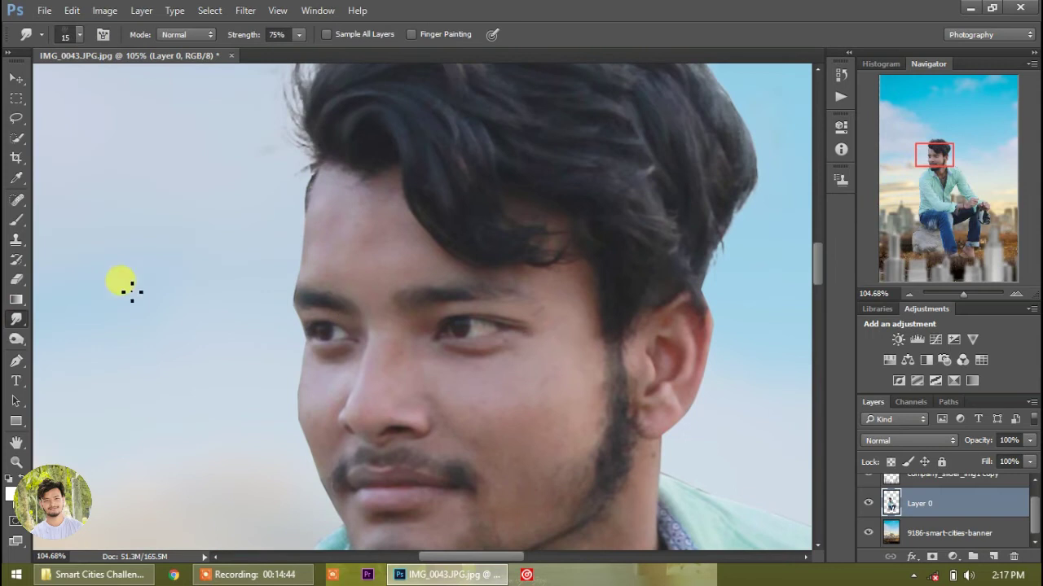
{"action": "right_click", "coordinate": [293, 258]}
{"action": "double_click", "coordinate": [463, 369]}
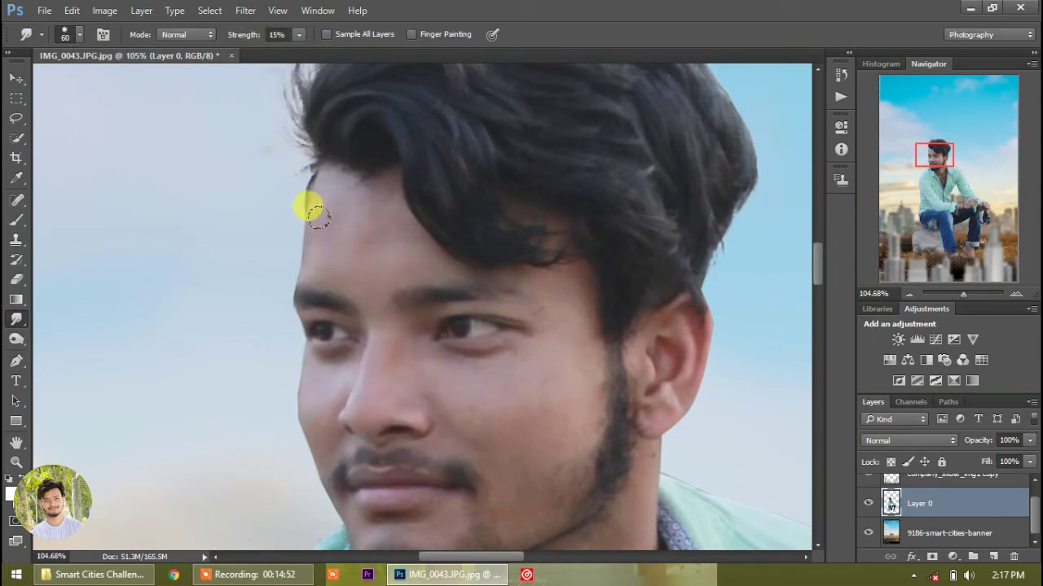
{"action": "mouse_move", "coordinate": [337, 188]}
{"action": "left_mouse_down"}
{"action": "mouse_move", "coordinate": [366, 198]}
{"action": "mouse_move", "coordinate": [342, 179]}
{"action": "mouse_move", "coordinate": [375, 181]}
{"action": "mouse_move", "coordinate": [328, 206]}
{"action": "left_mouse_up"}
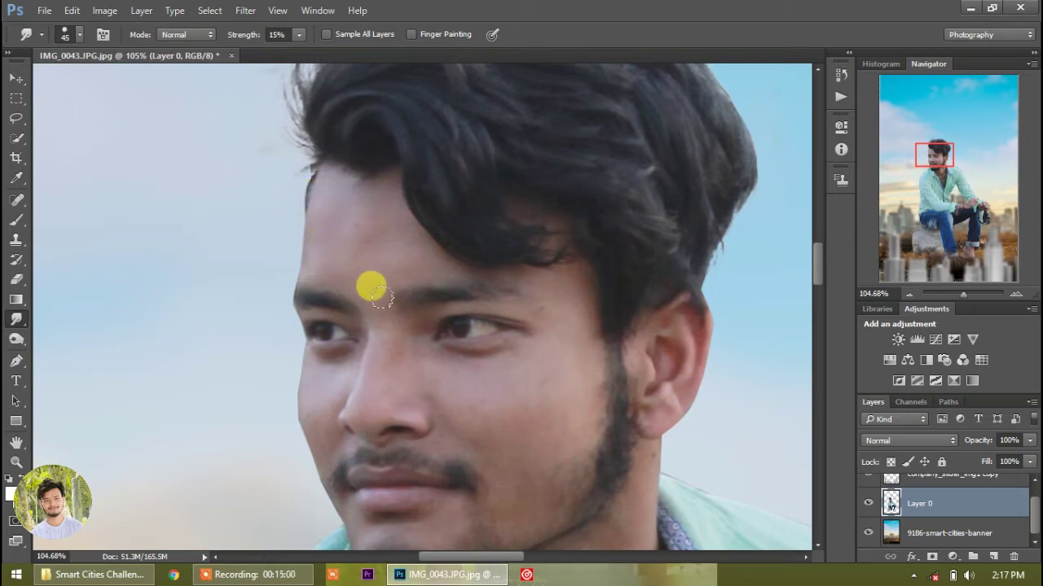
{"action": "mouse_move", "coordinate": [416, 252]}
{"action": "left_mouse_down"}
{"action": "mouse_move", "coordinate": [388, 197]}
{"action": "mouse_move", "coordinate": [352, 232]}
{"action": "left_mouse_up"}
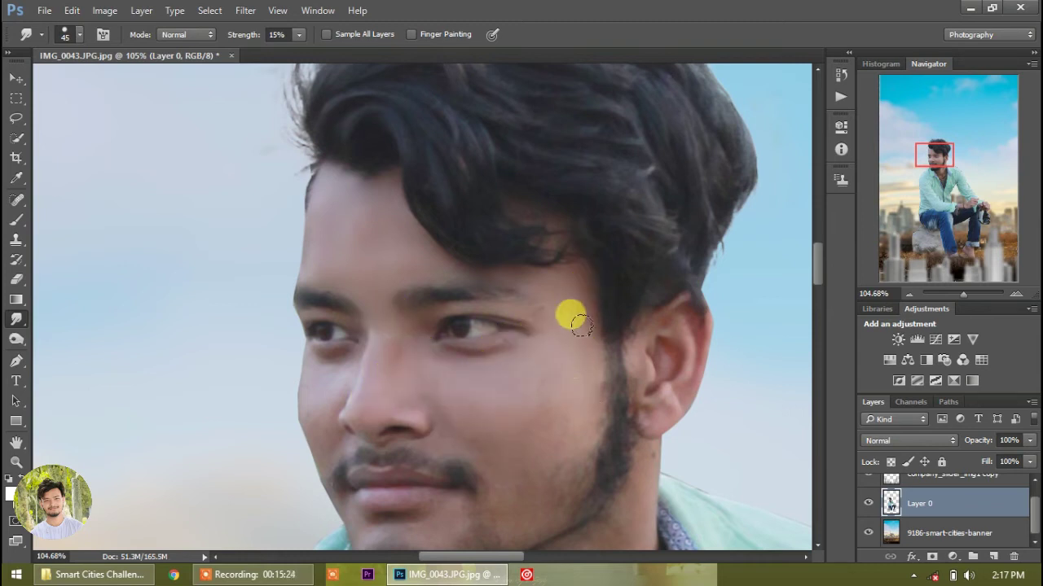
{"action": "scroll", "coordinate": [488, 456], "scroll_direction": "down", "scroll_amount": 2}
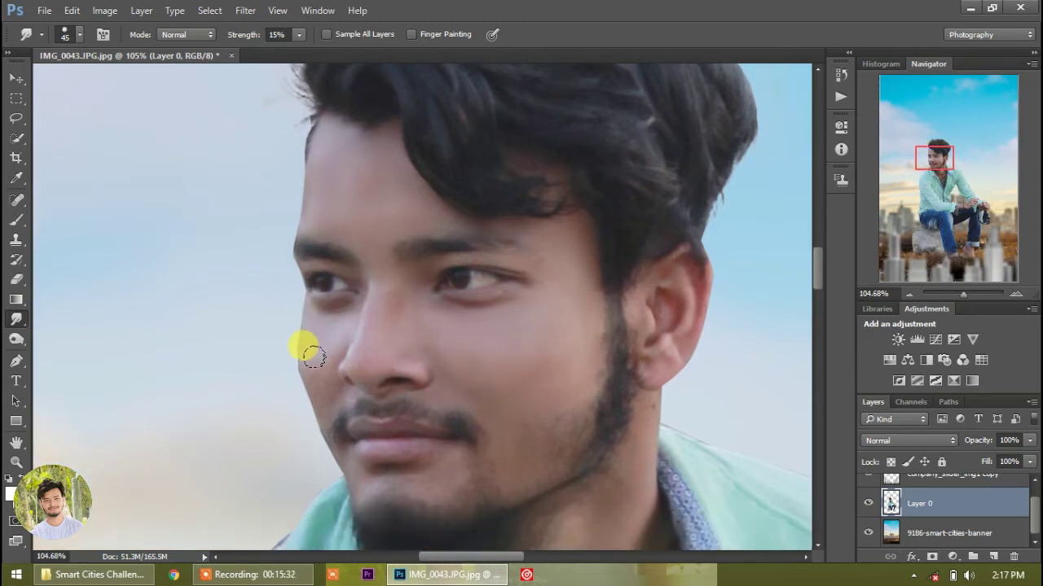
{"action": "scroll", "coordinate": [407, 382], "scroll_direction": "down", "scroll_amount": 2}
{"action": "key", "text": "bracketleft"}
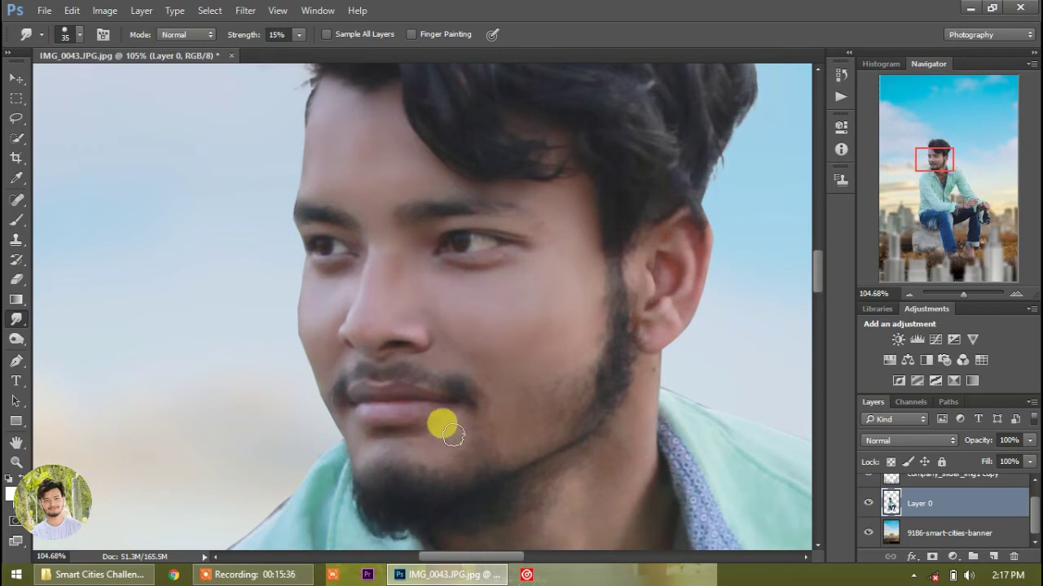
{"action": "key", "text": "bracketleft"}
{"action": "scroll", "coordinate": [513, 431], "scroll_direction": "down", "scroll_amount": 4}
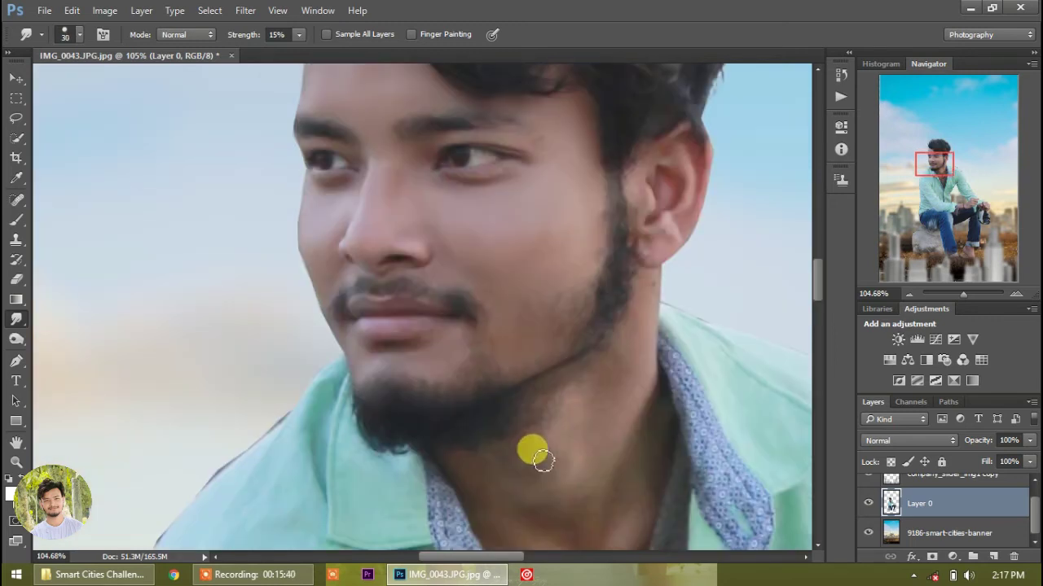
Step: Warm the man's layer slightly by raising Temperature in the Camera Raw Filter
{"action": "left_click", "coordinate": [915, 294]}
{"action": "left_click", "coordinate": [915, 294]}
{"action": "left_click", "coordinate": [915, 294]}
{"action": "scroll", "coordinate": [937, 521], "scroll_direction": "up", "scroll_amount": 1}
{"action": "scroll", "coordinate": [938, 522], "scroll_direction": "down", "scroll_amount": 1}
{"action": "left_click", "coordinate": [245, 10]}
{"action": "left_click", "coordinate": [279, 97]}
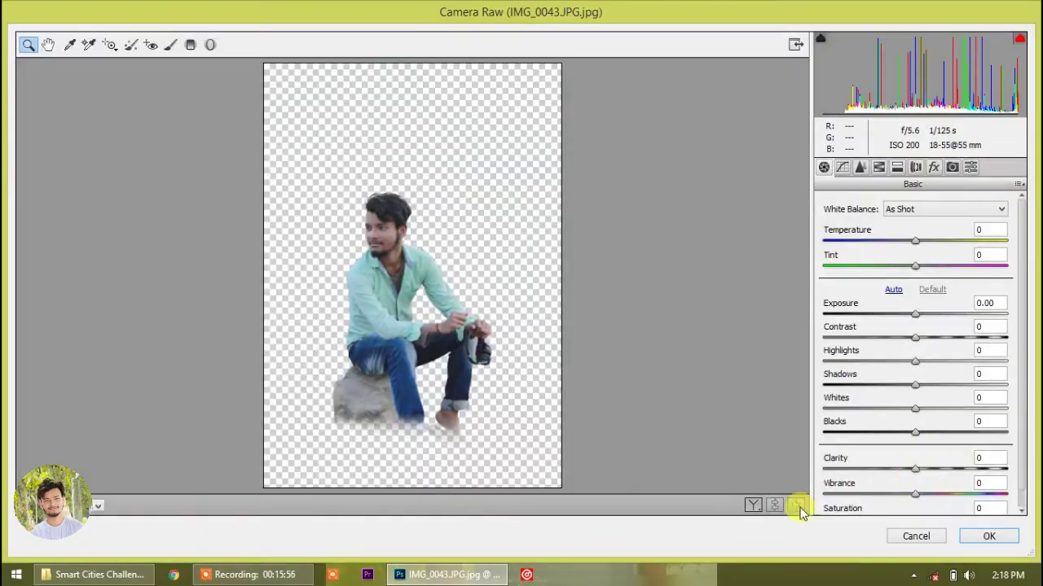
{"action": "left_click_drag", "start_coordinate": [911, 236], "coordinate": [915, 237]}
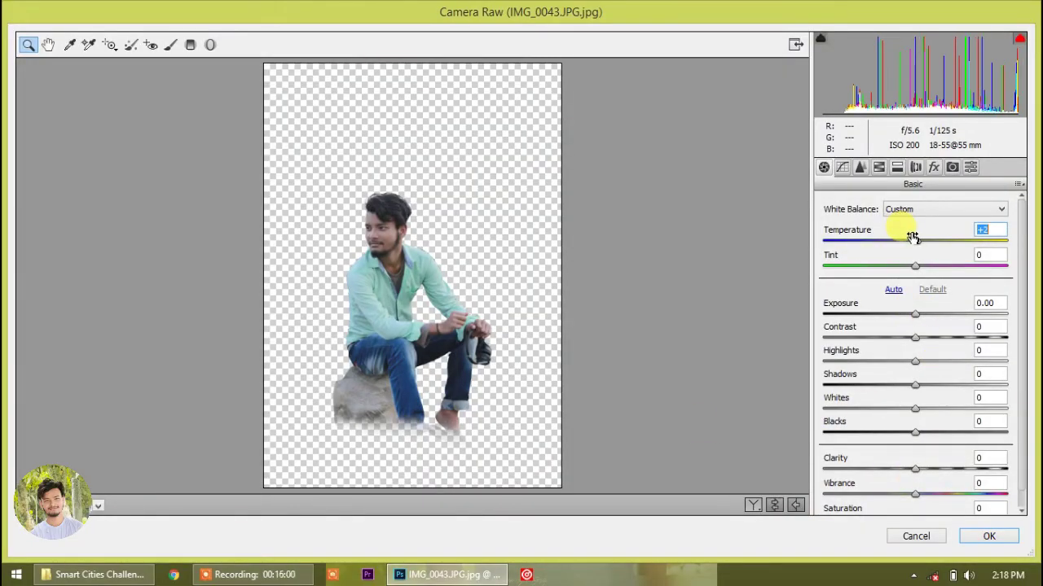
{"action": "left_click", "coordinate": [971, 534]}
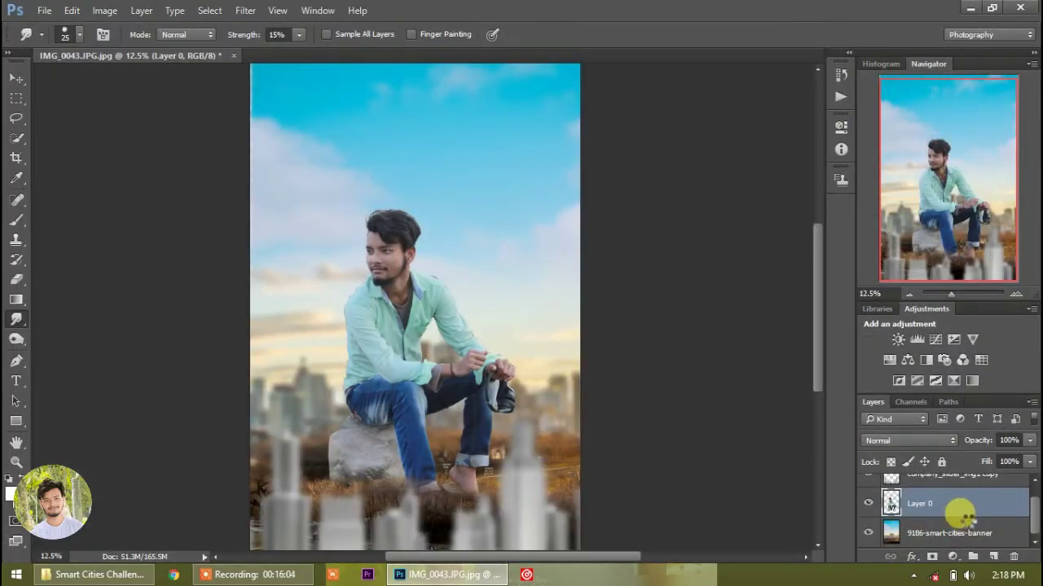
{"action": "left_click", "coordinate": [1016, 294]}
Step: Add a layer mask to Layer 0 and set up a 25 px brush at 100% flow
{"action": "mouse_move", "coordinate": [944, 191]}
{"action": "left_mouse_down"}
{"action": "mouse_move", "coordinate": [924, 163]}
{"action": "mouse_move", "coordinate": [952, 167]}
{"action": "left_mouse_up"}
{"action": "left_click", "coordinate": [932, 556]}
{"action": "left_click", "coordinate": [1016, 294]}
{"action": "key", "text": "b"}
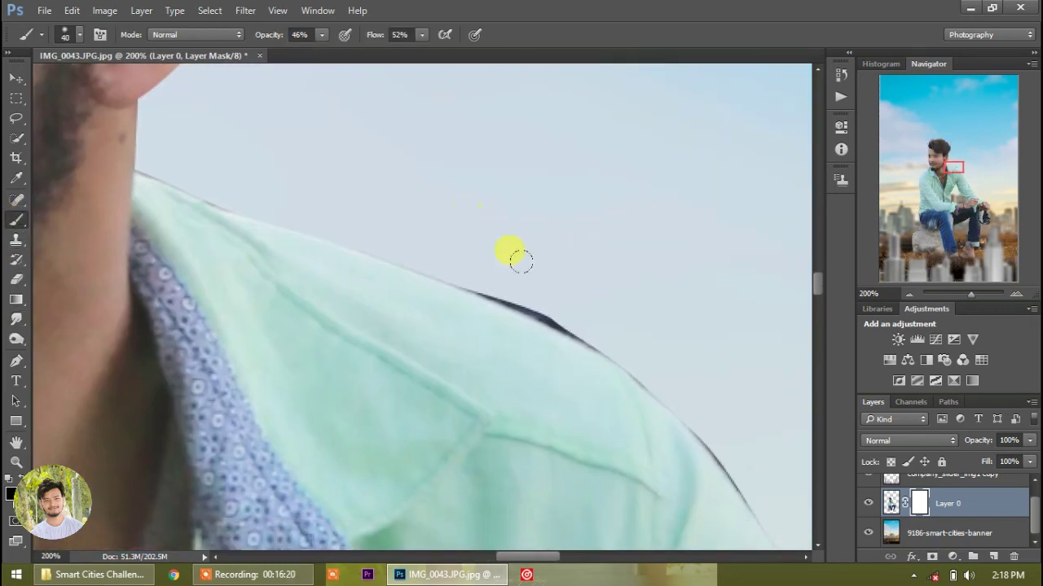
{"action": "right_click", "coordinate": [521, 260]}
{"action": "double_click", "coordinate": [595, 382]}
{"action": "key", "text": "shift+0"}
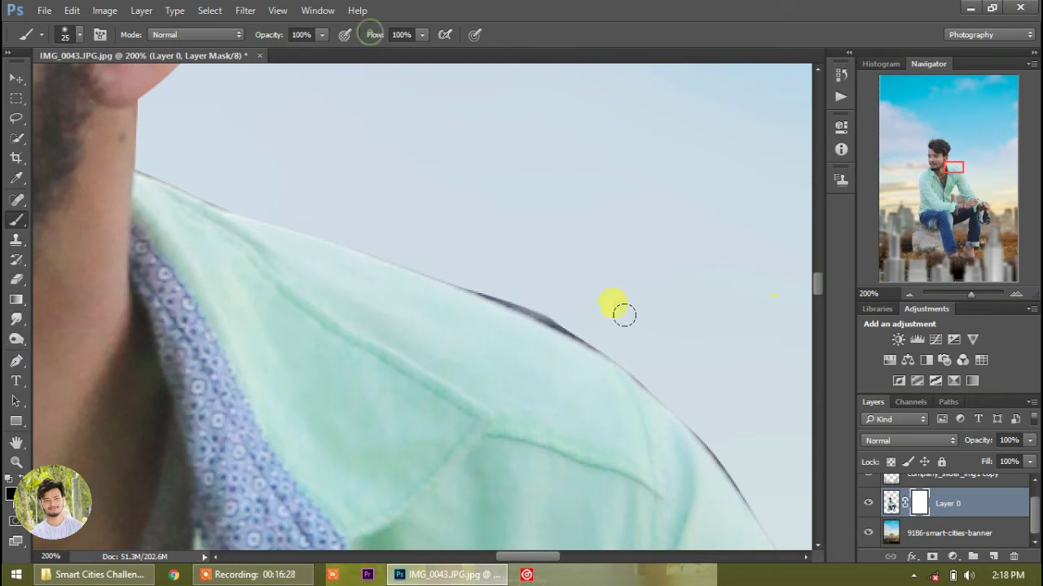
Step: Paint black on the mask along the shoulder and collar to hide the dark fringe
{"action": "left_click_drag", "start_coordinate": [521, 285], "coordinate": [465, 272]}
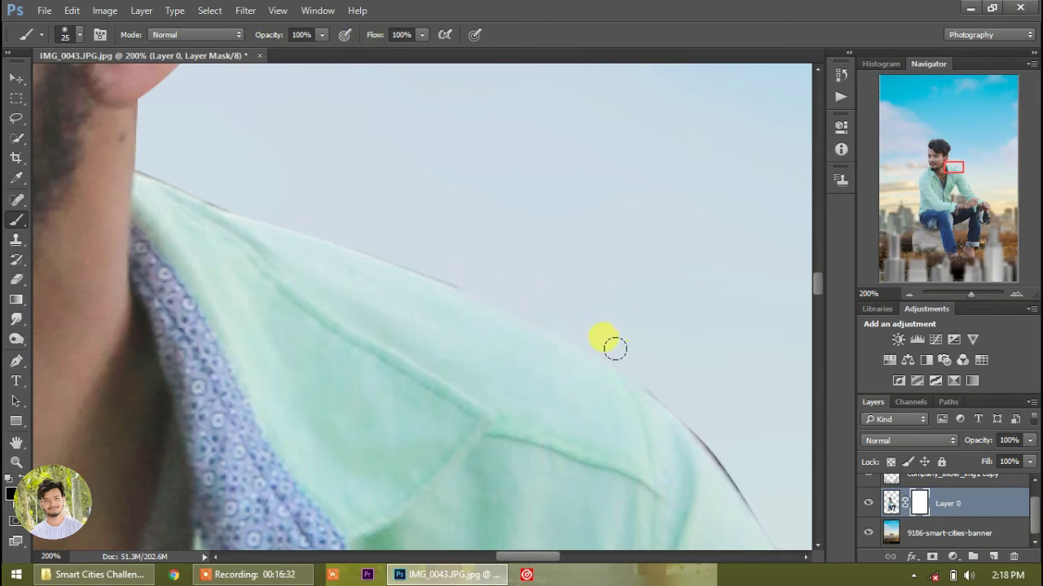
{"action": "scroll", "coordinate": [754, 501], "scroll_direction": "down", "scroll_amount": 2}
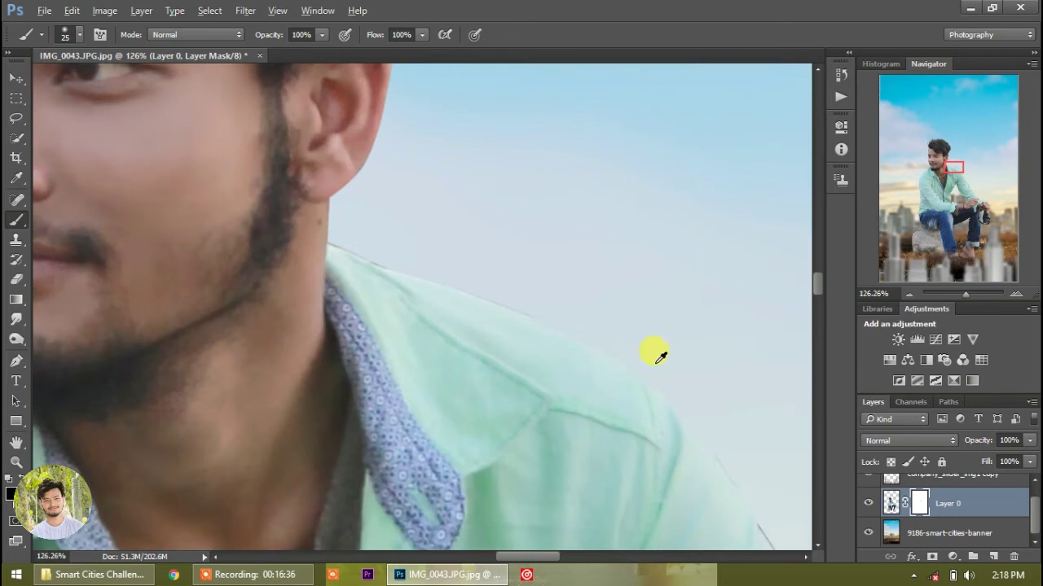
{"action": "scroll", "coordinate": [656, 349], "scroll_direction": "down", "scroll_amount": 3}
{"action": "scroll", "coordinate": [310, 307], "scroll_direction": "up", "scroll_amount": 3}
{"action": "scroll", "coordinate": [372, 272], "scroll_direction": "up", "scroll_amount": 2}
{"action": "left_click_drag", "start_coordinate": [588, 182], "coordinate": [573, 218]}
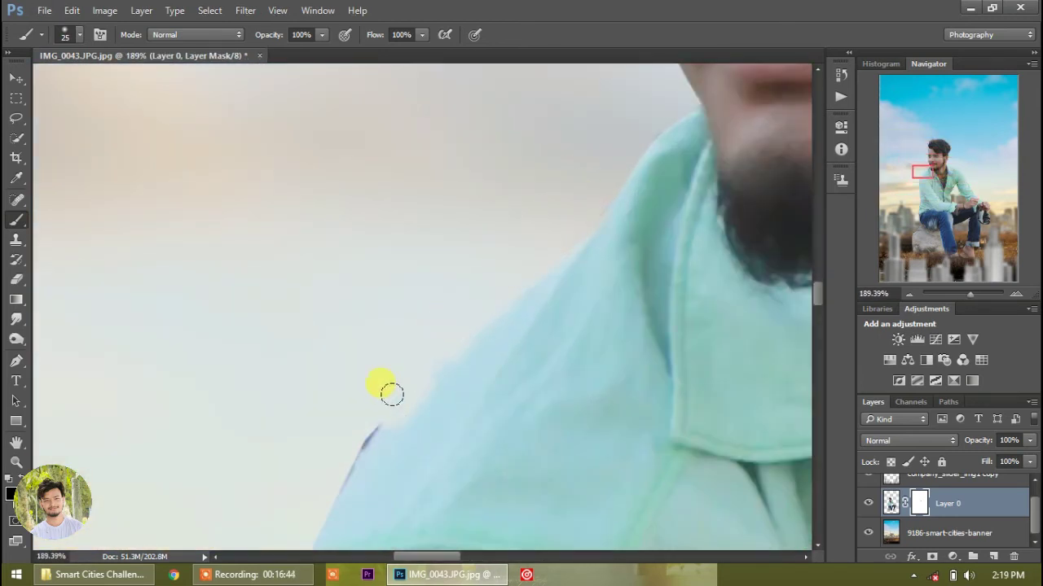
{"action": "scroll", "coordinate": [337, 440], "scroll_direction": "down", "scroll_amount": 1}
{"action": "scroll", "coordinate": [304, 430], "scroll_direction": "down", "scroll_amount": 1}
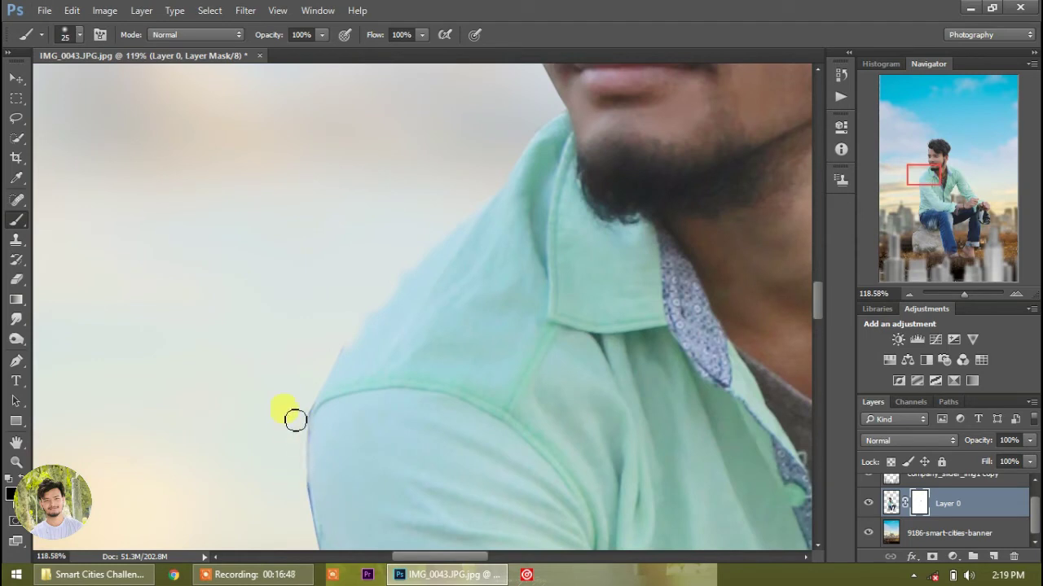
{"action": "left_click_drag", "start_coordinate": [304, 502], "coordinate": [303, 395]}
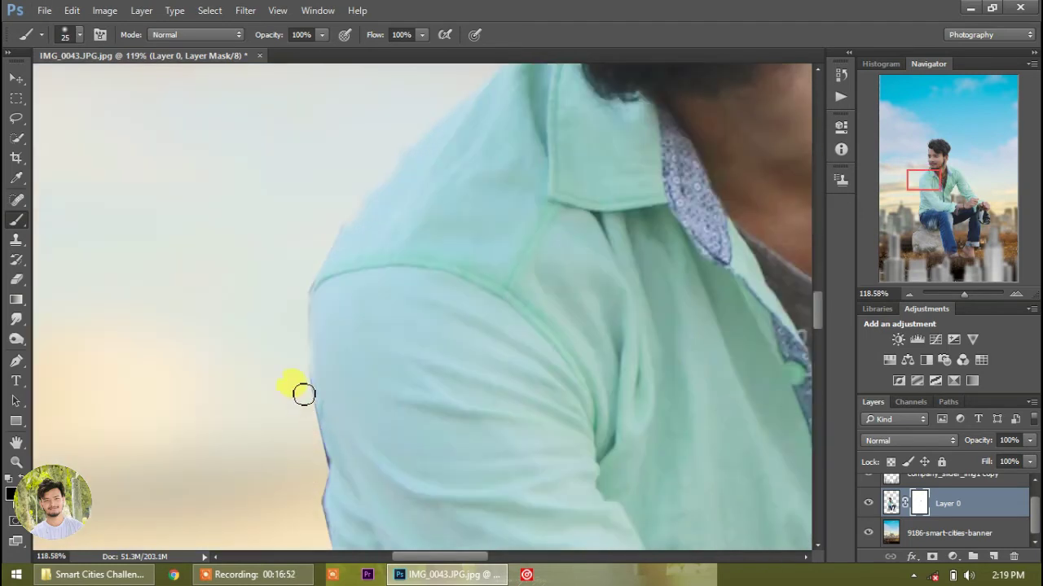
{"action": "scroll", "coordinate": [325, 536], "scroll_direction": "down", "scroll_amount": 2}
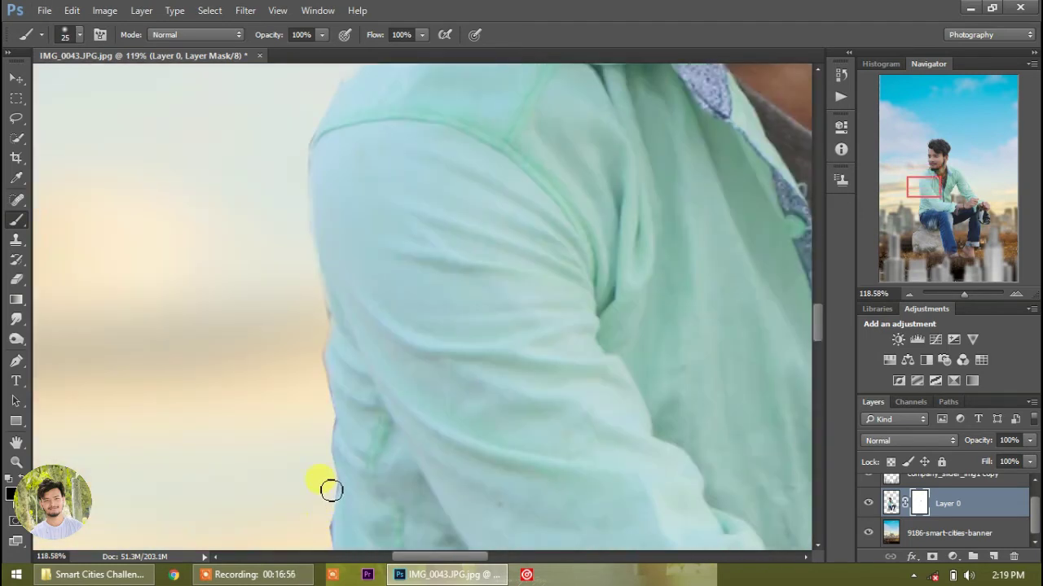
{"action": "scroll", "coordinate": [331, 489], "scroll_direction": "down", "scroll_amount": 3}
{"action": "scroll", "coordinate": [333, 465], "scroll_direction": "down", "scroll_amount": 4}
{"action": "right_click", "coordinate": [943, 525]}
Step: Flatten all layers into a single Background layer
{"action": "left_click", "coordinate": [940, 513]}
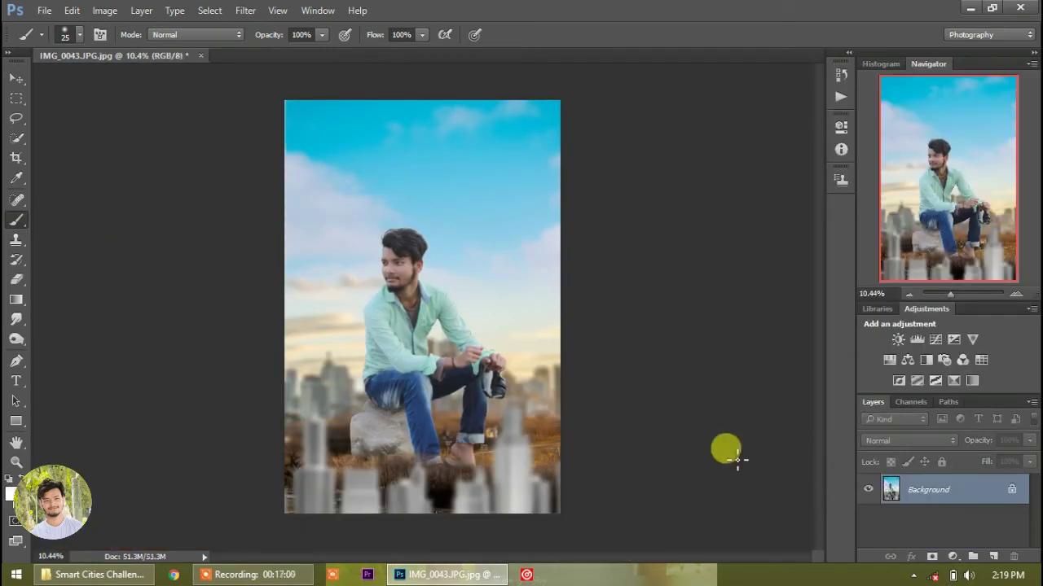
{"action": "left_click", "coordinate": [246, 9]}
{"action": "left_click", "coordinate": [163, 106]}
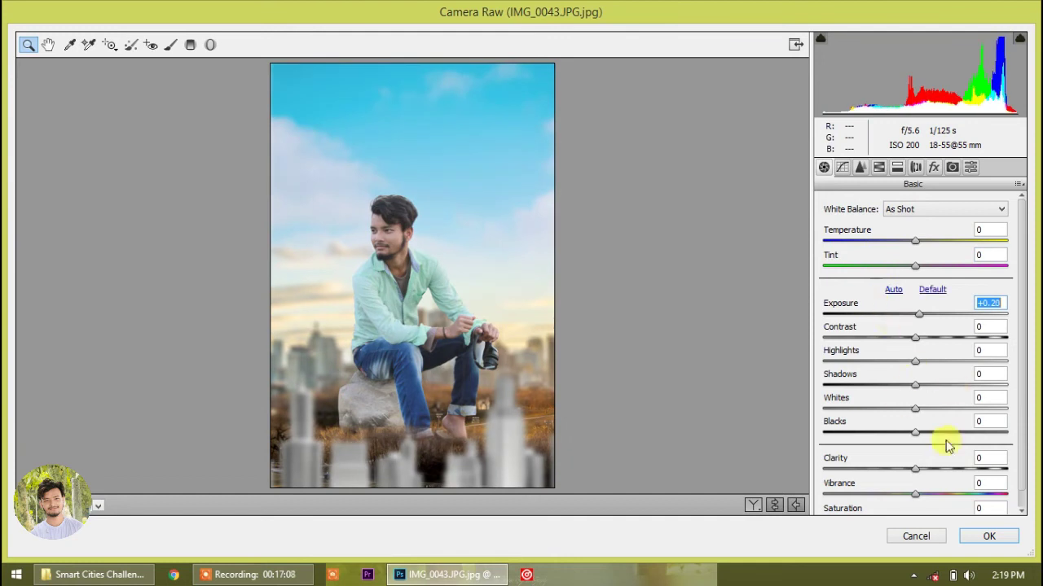
Step: In Camera Raw HSL, shift the hues of Yellows, Greens (-98), Aquas and Blues (-28)
{"action": "left_click", "coordinate": [878, 167]}
{"action": "left_click", "coordinate": [831, 228]}
{"action": "left_click_drag", "start_coordinate": [919, 326], "coordinate": [1025, 342]}
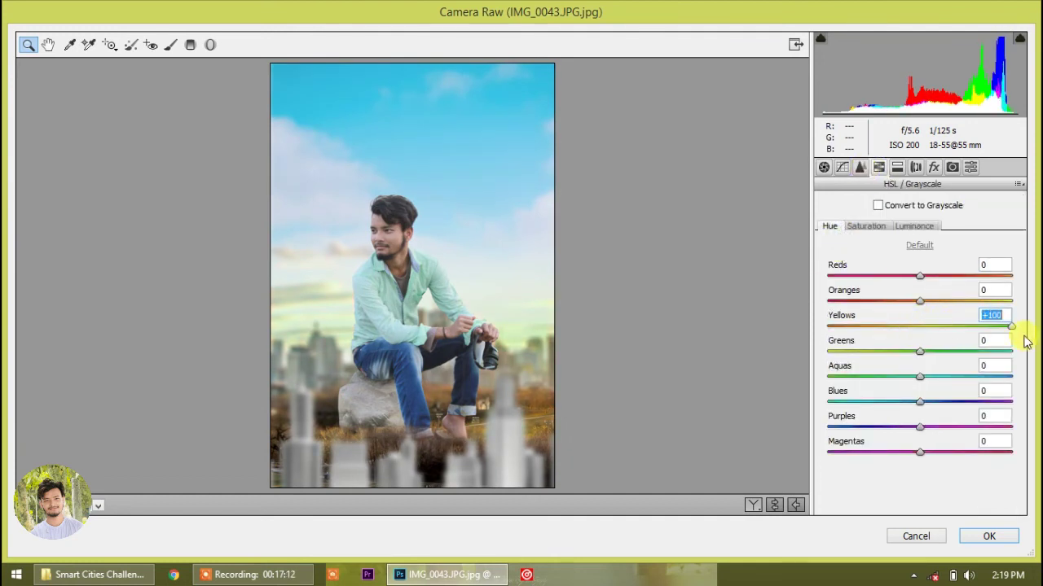
{"action": "left_click_drag", "start_coordinate": [855, 359], "coordinate": [829, 365]}
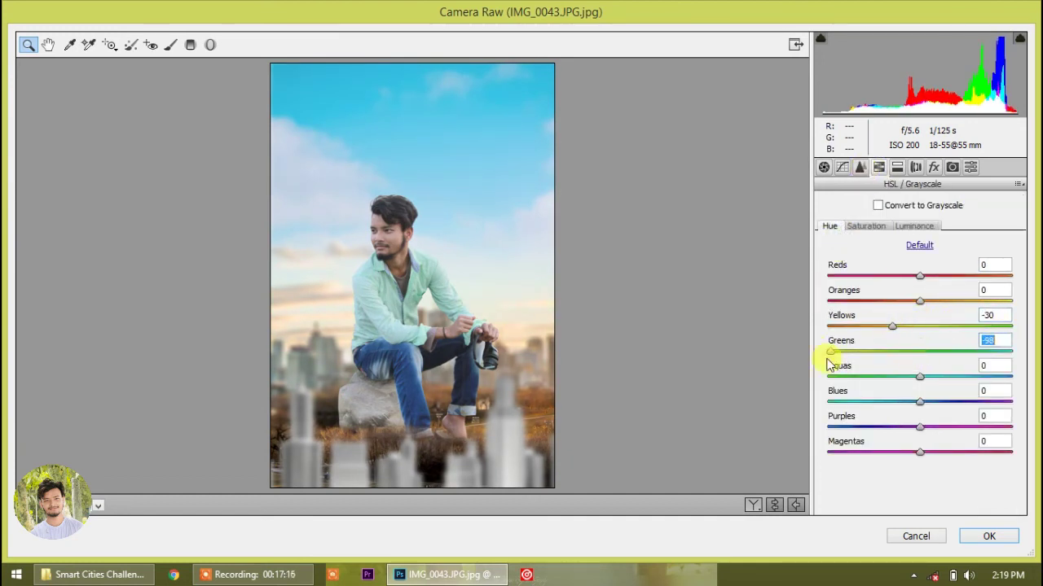
{"action": "mouse_move", "coordinate": [921, 371]}
{"action": "left_mouse_down"}
{"action": "mouse_move", "coordinate": [894, 402]}
{"action": "mouse_move", "coordinate": [978, 376]}
{"action": "left_mouse_up"}
{"action": "left_click", "coordinate": [937, 425]}
Step: Boost Blues, Purples and Oranges saturation, and add a -37 post-crop vignette
{"action": "left_click", "coordinate": [866, 227]}
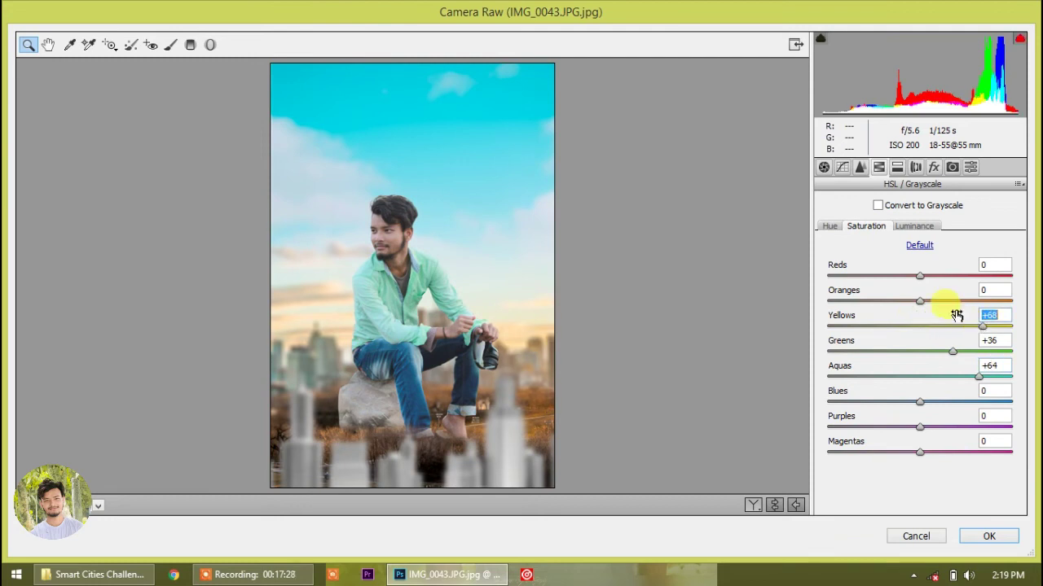
{"action": "left_click_drag", "start_coordinate": [919, 401], "coordinate": [974, 402]}
{"action": "left_click_drag", "start_coordinate": [919, 426], "coordinate": [984, 427]}
{"action": "left_click_drag", "start_coordinate": [919, 301], "coordinate": [939, 313]}
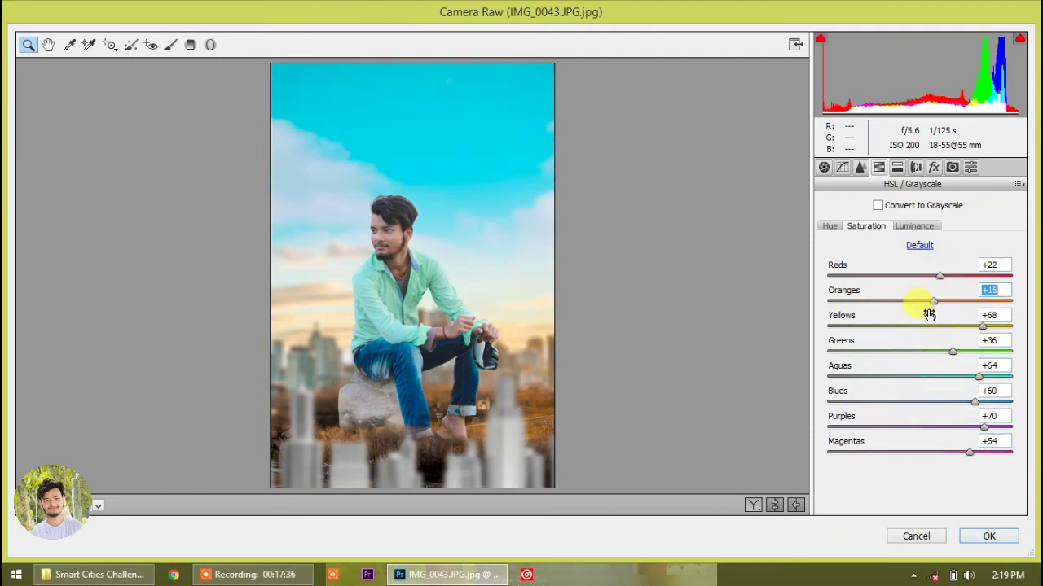
{"action": "left_click", "coordinate": [916, 167]}
{"action": "left_click_drag", "start_coordinate": [920, 364], "coordinate": [886, 364]}
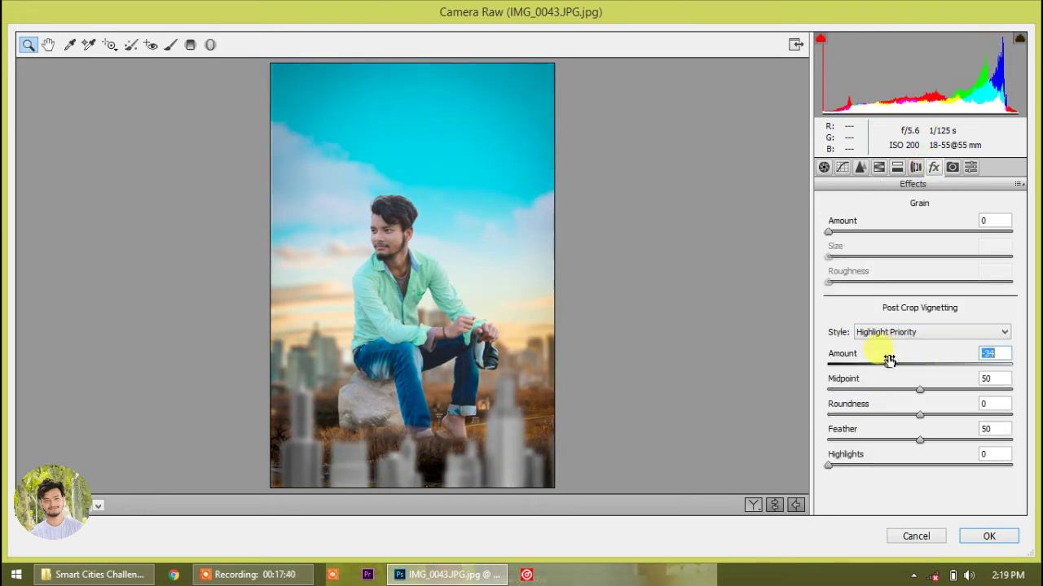
{"action": "left_click", "coordinate": [442, 284]}
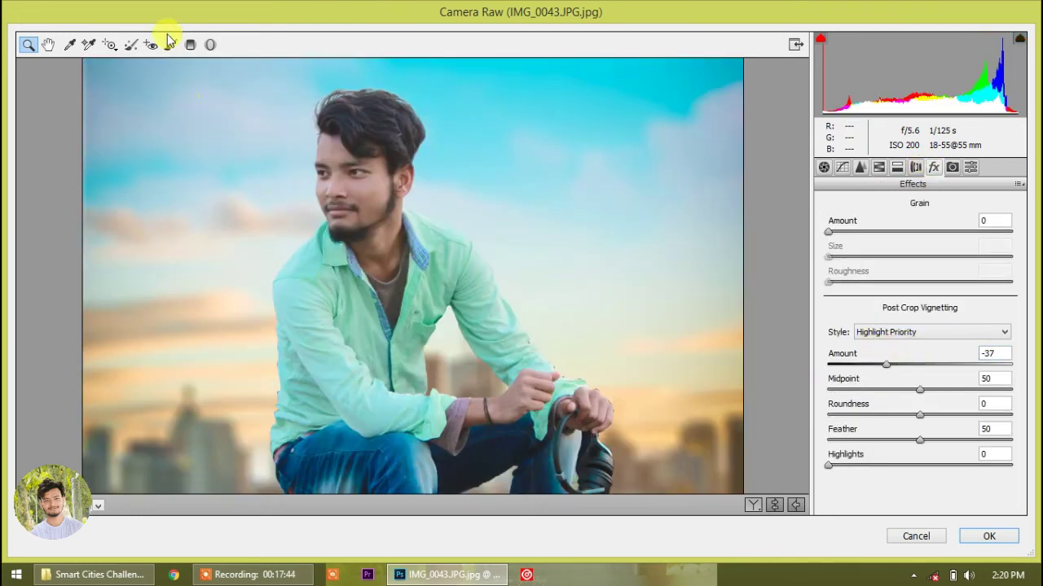
Step: Paint a +0.50 Exposure Adjustment Brush stroke over the man's face
{"action": "left_click", "coordinate": [170, 44]}
{"action": "left_click_drag", "start_coordinate": [315, 139], "coordinate": [319, 179]}
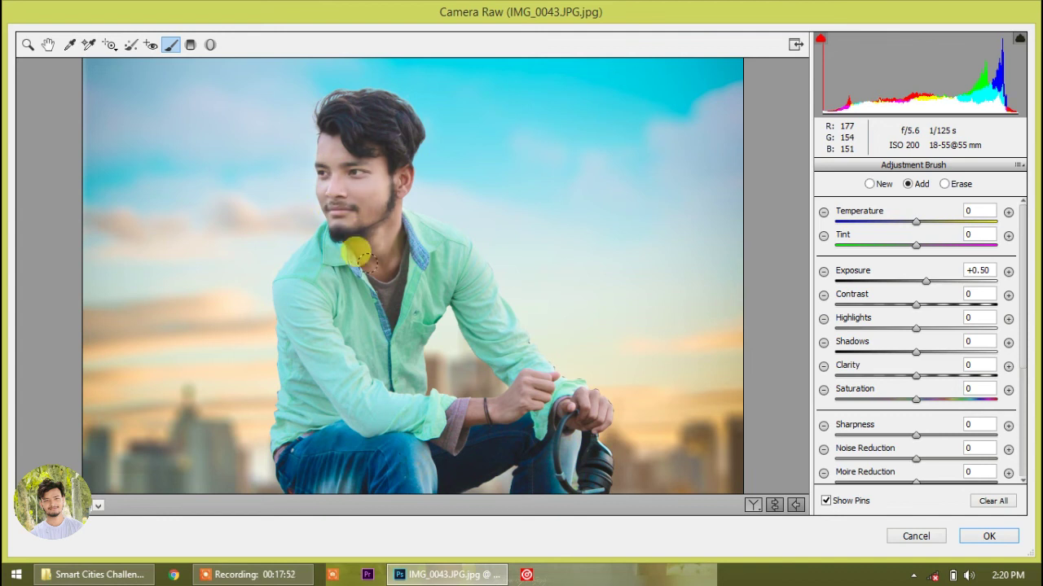
{"action": "scroll", "coordinate": [558, 396], "scroll_direction": "down", "scroll_amount": 5}
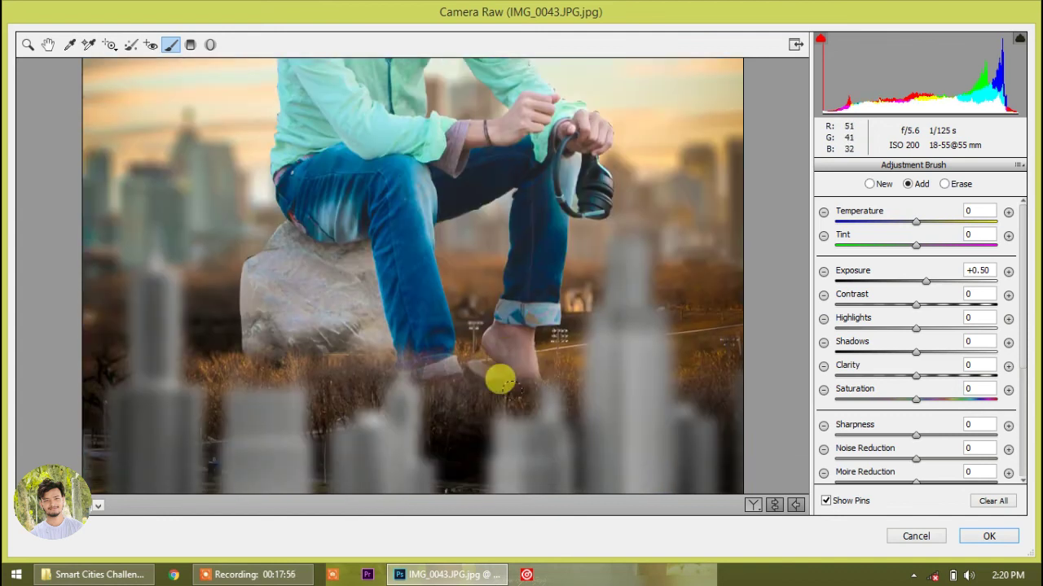
{"action": "scroll", "coordinate": [411, 330], "scroll_direction": "down", "scroll_amount": 3}
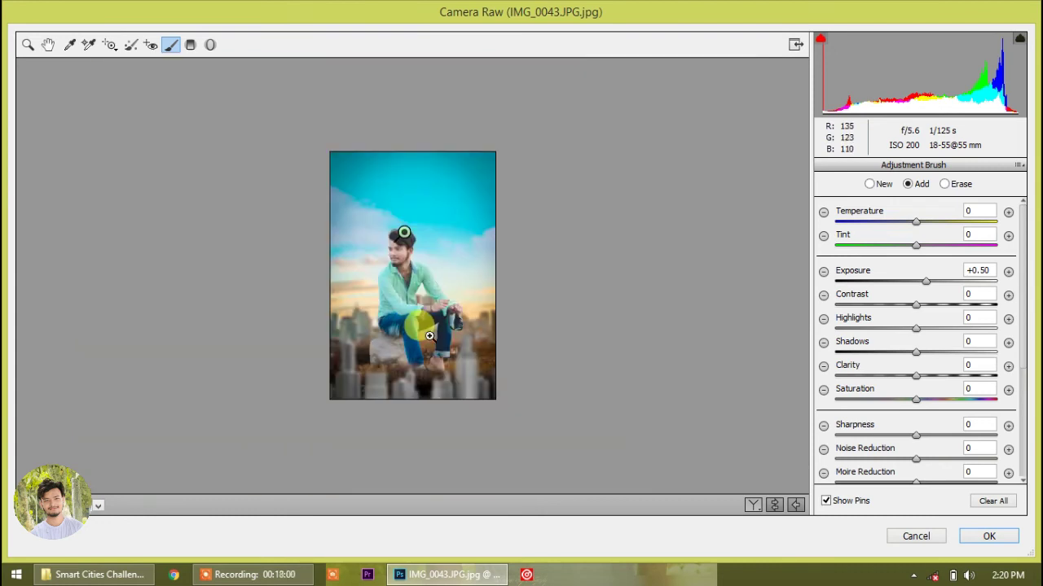
{"action": "scroll", "coordinate": [150, 272], "scroll_direction": "up", "scroll_amount": 1}
{"action": "left_click", "coordinate": [28, 46]}
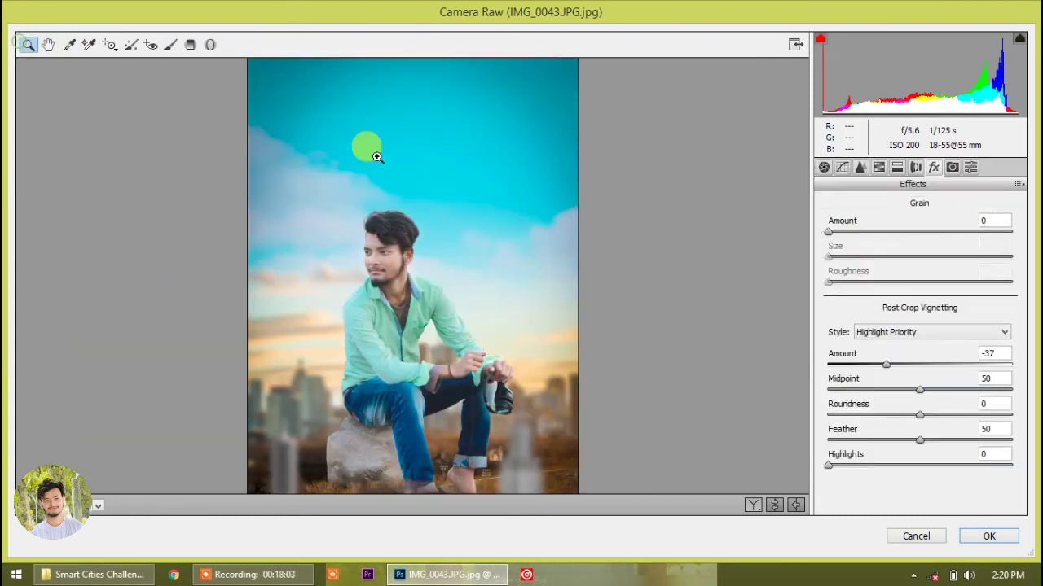
Step: Set Color noise reduction to 100 in Detail, leaving Luminance noise reduction at 0
{"action": "left_click", "coordinate": [861, 167]}
{"action": "left_click_drag", "start_coordinate": [825, 430], "coordinate": [1031, 430]}
{"action": "left_click", "coordinate": [396, 262]}
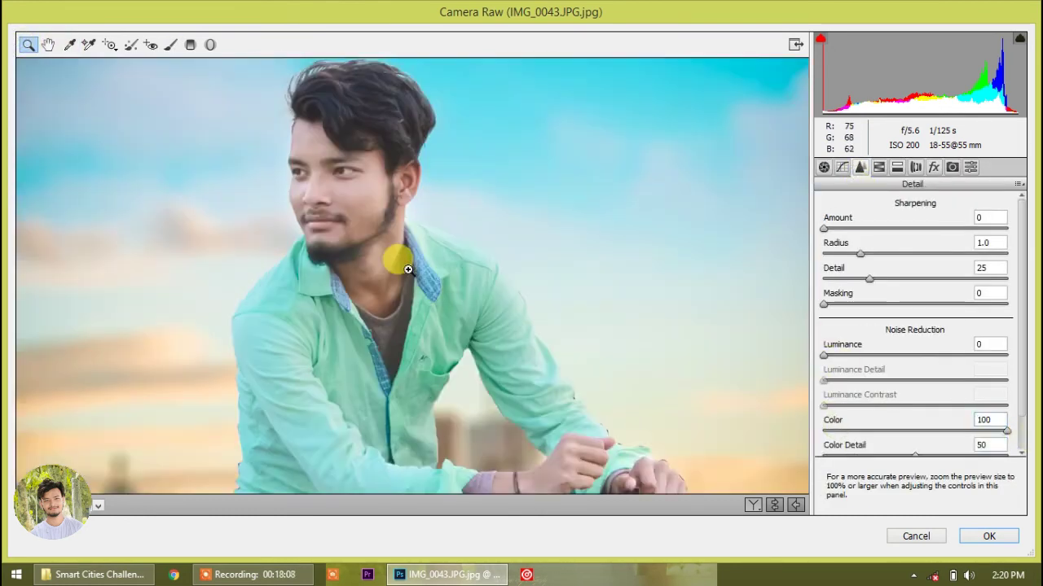
{"action": "left_click_drag", "start_coordinate": [824, 356], "coordinate": [844, 356]}
{"action": "double_click", "coordinate": [880, 359]}
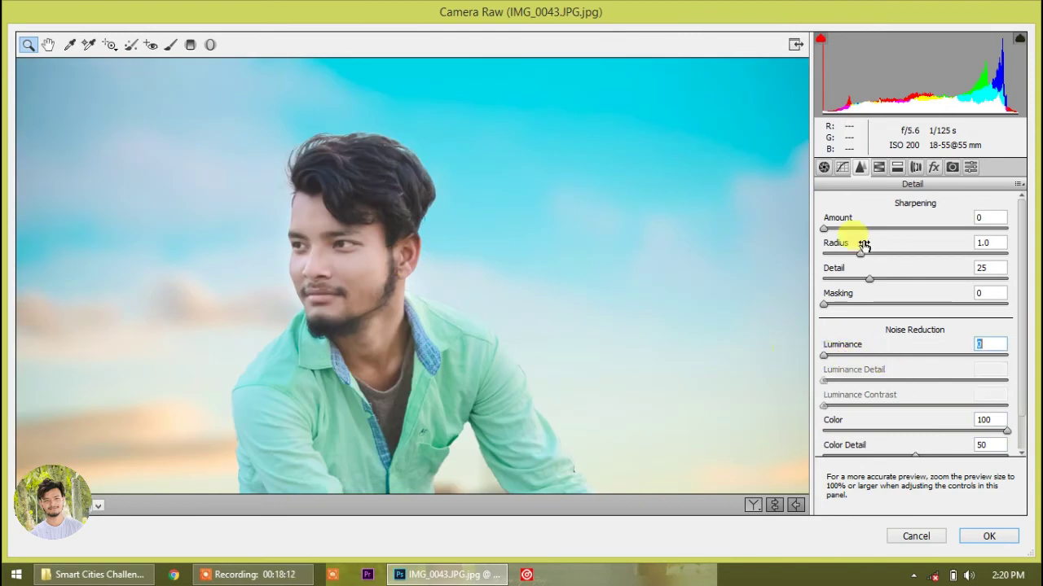
{"action": "right_click", "coordinate": [465, 272]}
{"action": "left_click", "coordinate": [530, 361]}
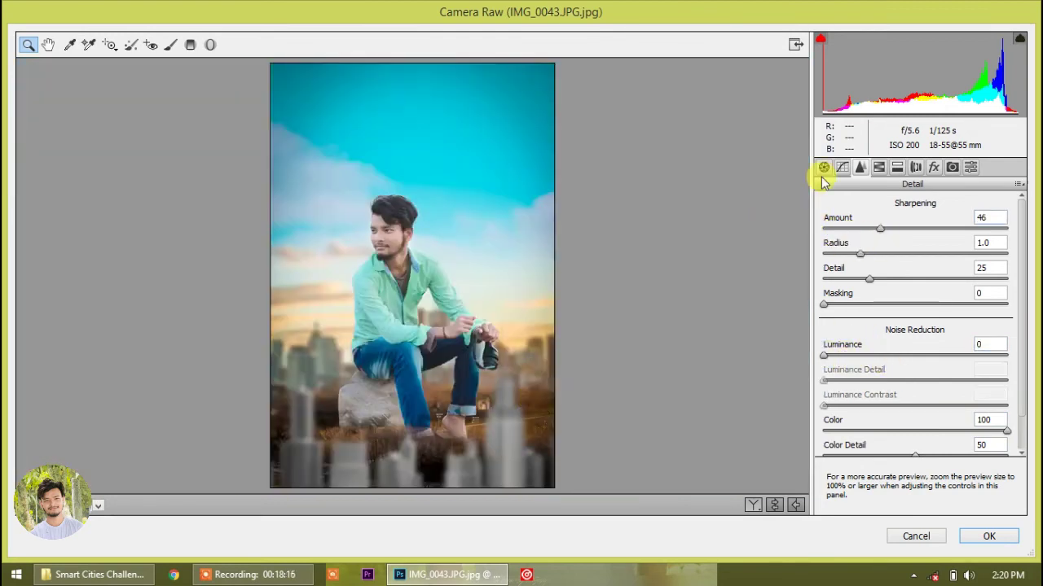
Step: Raise Contrast to +6 and Blacks to +6 in Basic, then apply the Camera Raw grade
{"action": "left_click", "coordinate": [823, 167]}
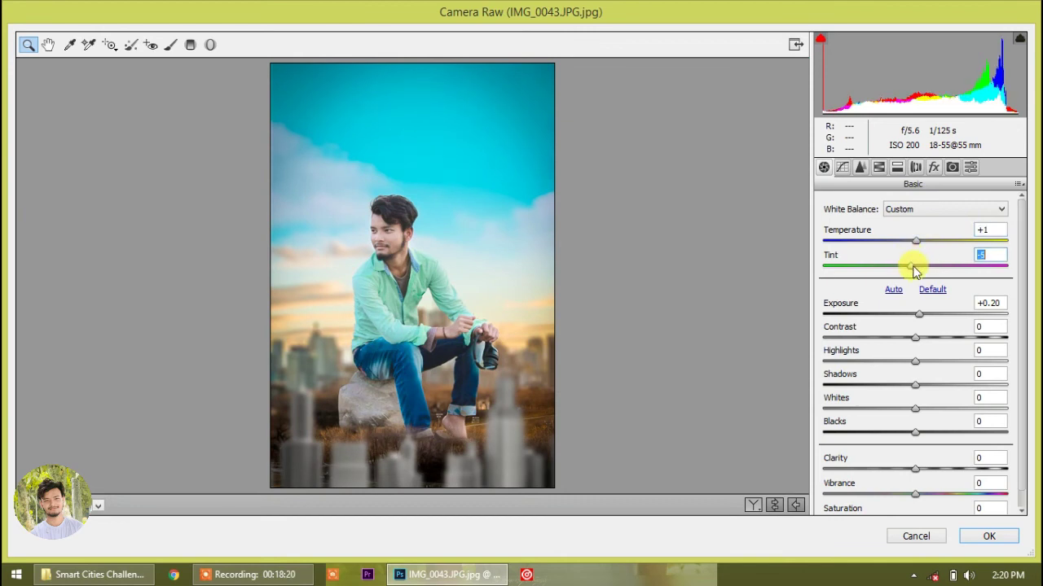
{"action": "left_click_drag", "start_coordinate": [917, 337], "coordinate": [926, 340]}
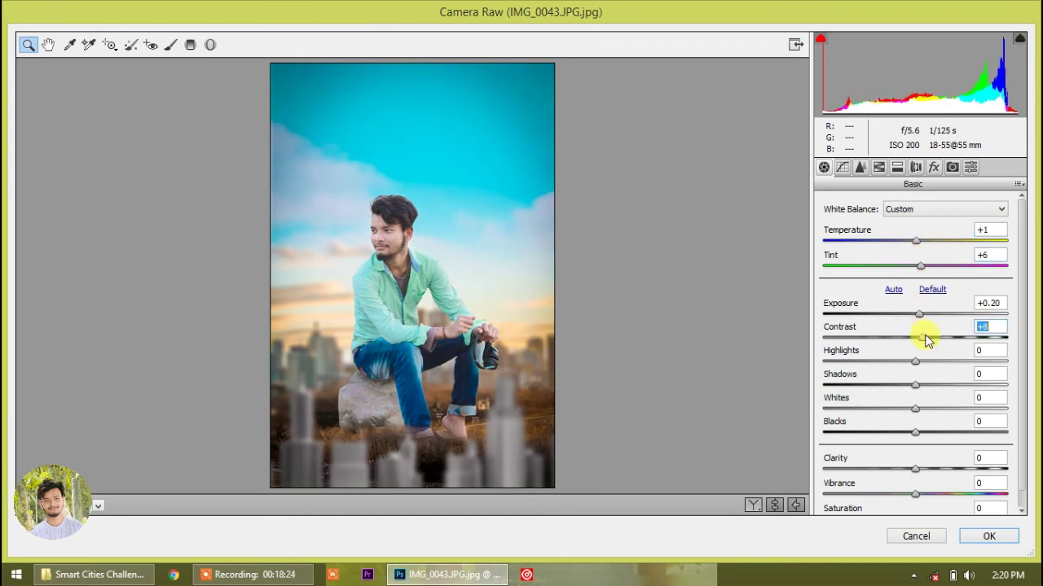
{"action": "mouse_move", "coordinate": [920, 435]}
{"action": "left_mouse_down"}
{"action": "mouse_move", "coordinate": [940, 455]}
{"action": "mouse_move", "coordinate": [928, 453]}
{"action": "mouse_move", "coordinate": [926, 471]}
{"action": "left_mouse_up"}
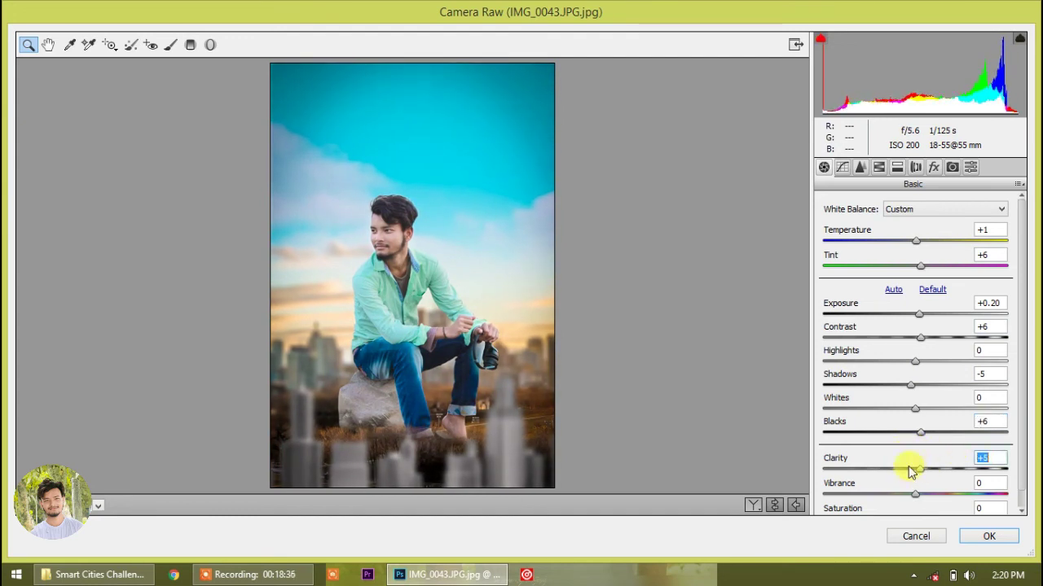
{"action": "left_click", "coordinate": [443, 230]}
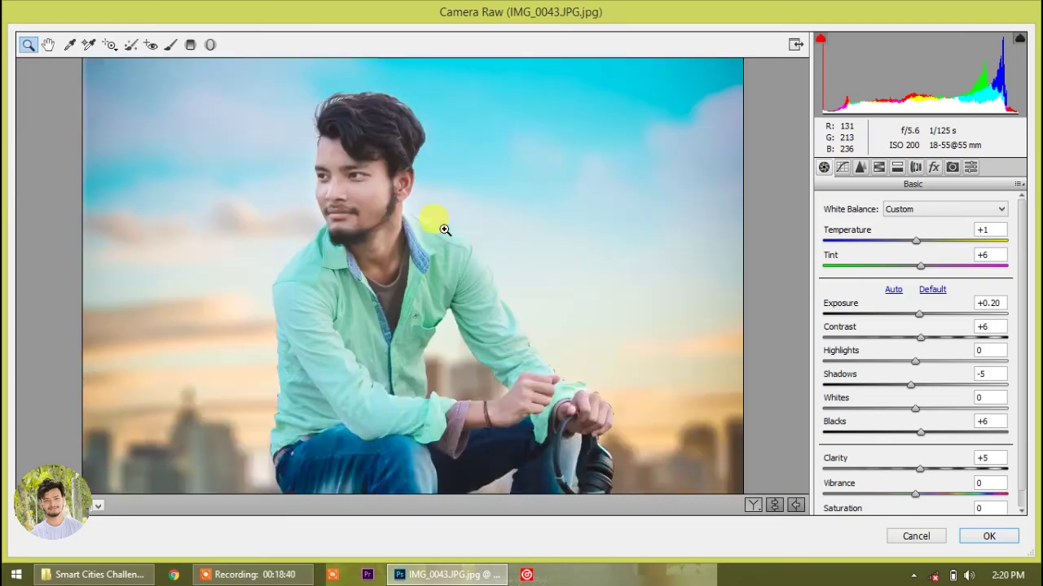
{"action": "left_click", "coordinate": [981, 531]}
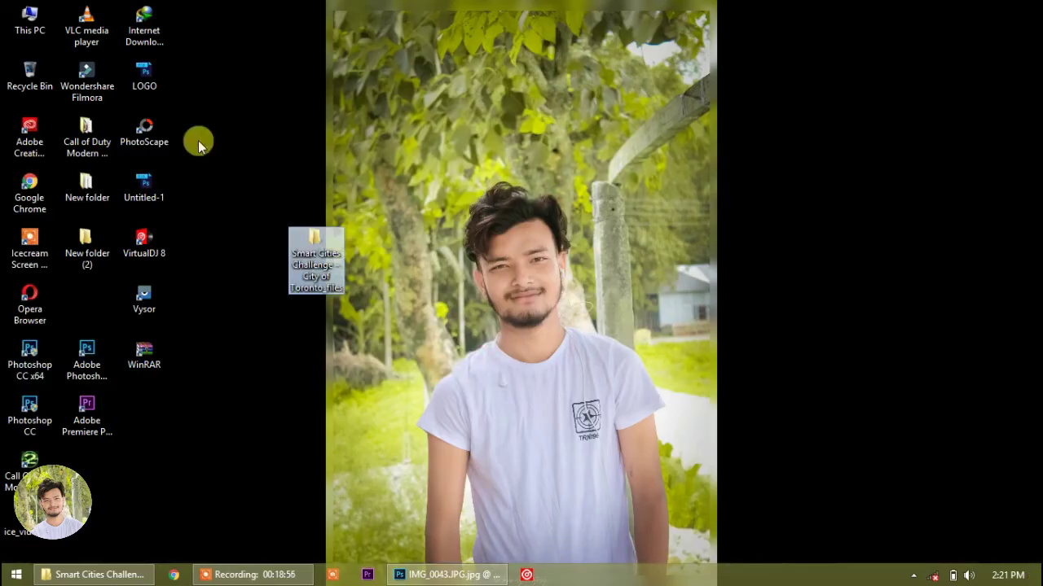
Step: Place the LOGO file as a Screen-blended watermark in the top-right corner and merge it down
{"action": "mouse_move", "coordinate": [144, 73]}
{"action": "left_mouse_down"}
{"action": "mouse_move", "coordinate": [375, 580]}
{"action": "mouse_move", "coordinate": [612, 379]}
{"action": "mouse_move", "coordinate": [884, 433]}
{"action": "left_mouse_up"}
{"action": "left_click", "coordinate": [890, 438]}
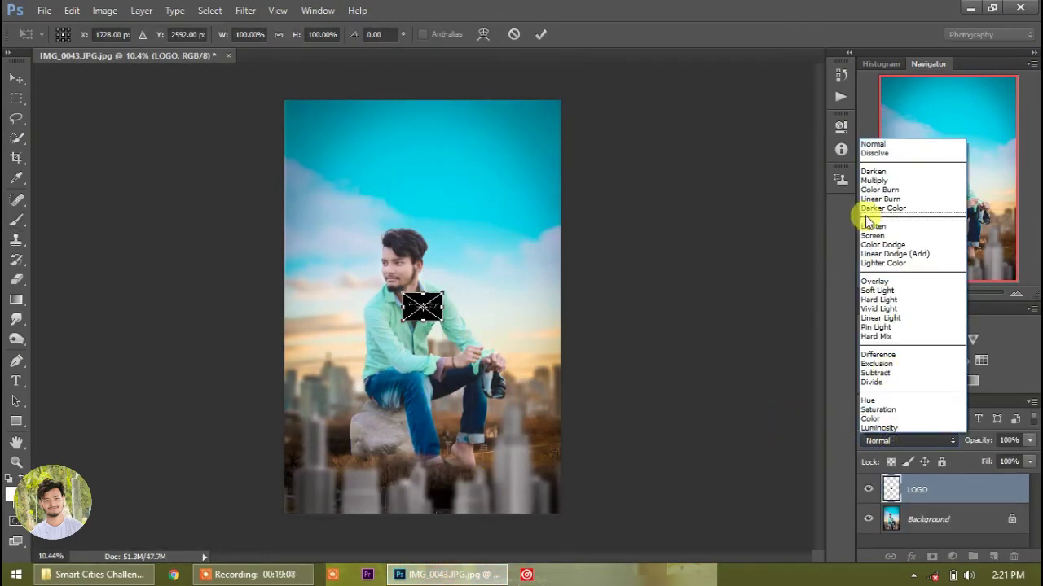
{"action": "left_click", "coordinate": [870, 236]}
{"action": "left_click_drag", "start_coordinate": [444, 297], "coordinate": [545, 106]}
{"action": "left_click_drag", "start_coordinate": [500, 135], "coordinate": [474, 152]}
{"action": "left_click", "coordinate": [541, 34]}
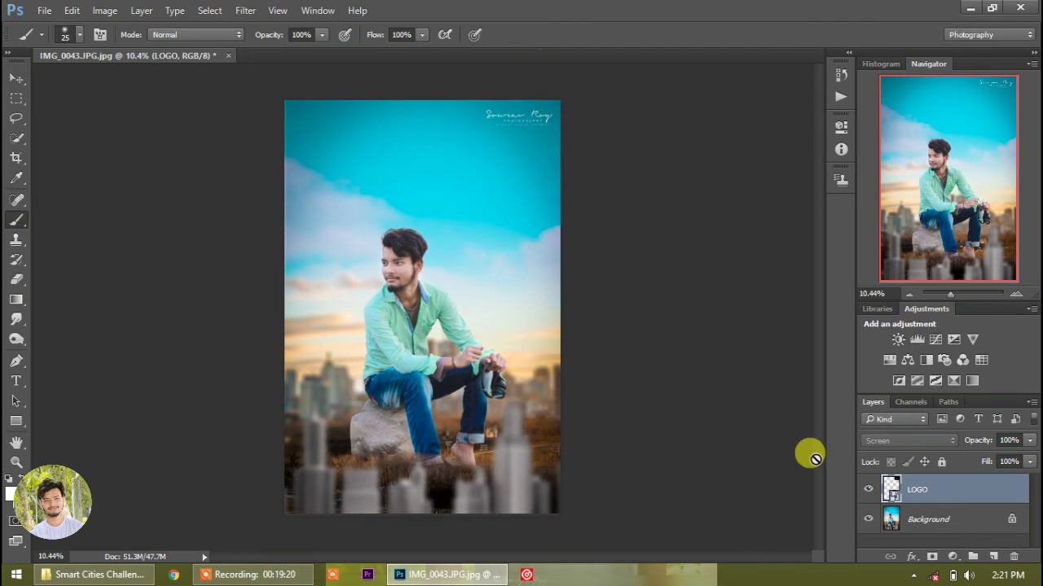
{"action": "key", "text": "ctrl+e"}
Step: Try a Curves adjustment, then discard it and close the Properties panel
{"action": "left_click", "coordinate": [935, 341]}
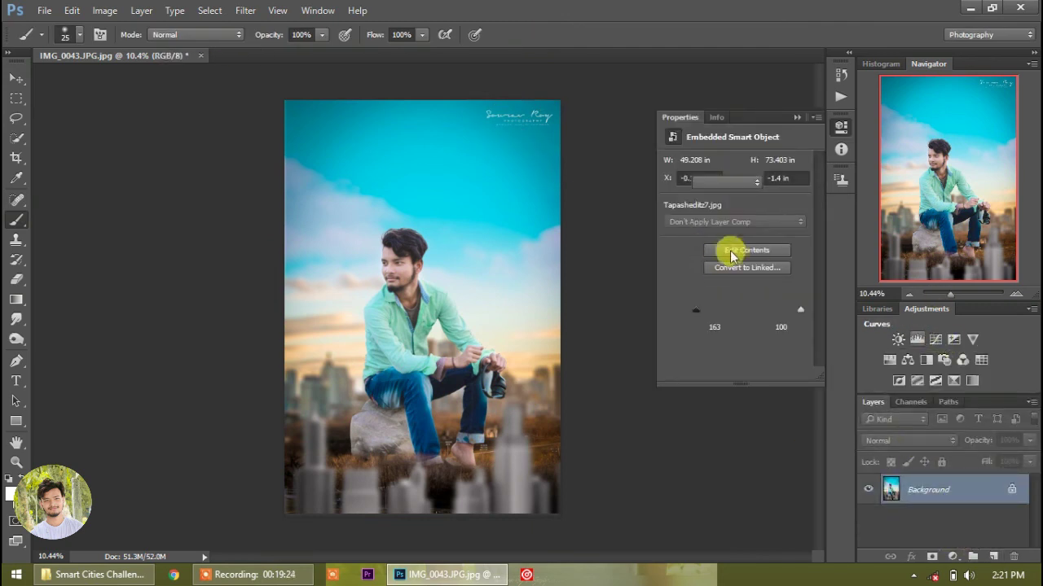
{"action": "left_click", "coordinate": [721, 277]}
{"action": "left_click_drag", "start_coordinate": [756, 253], "coordinate": [749, 233]}
{"action": "left_click", "coordinate": [798, 374]}
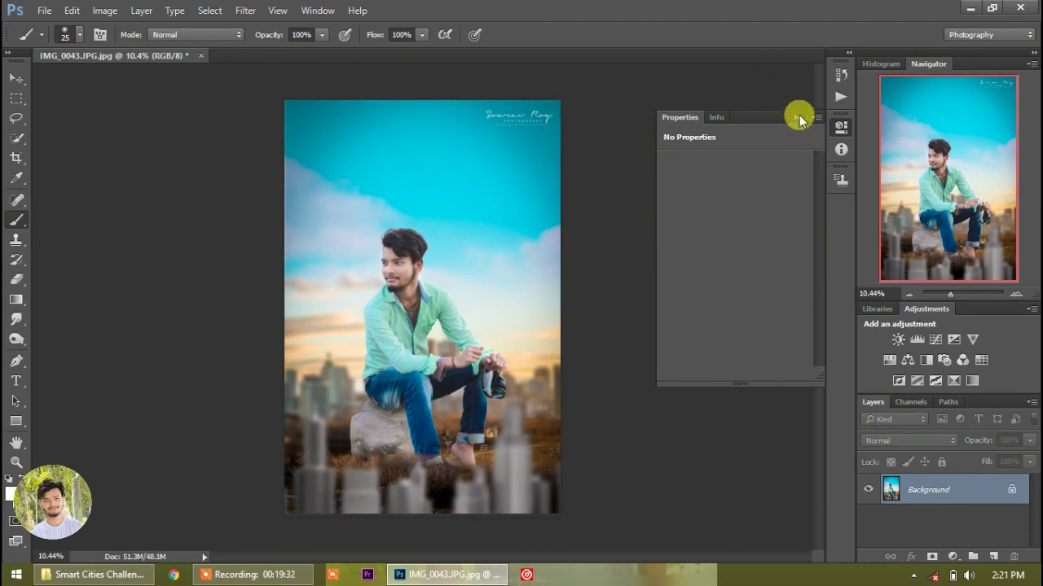
{"action": "left_click", "coordinate": [796, 117]}
{"action": "left_click", "coordinate": [1015, 293]}
{"action": "left_click", "coordinate": [1015, 293]}
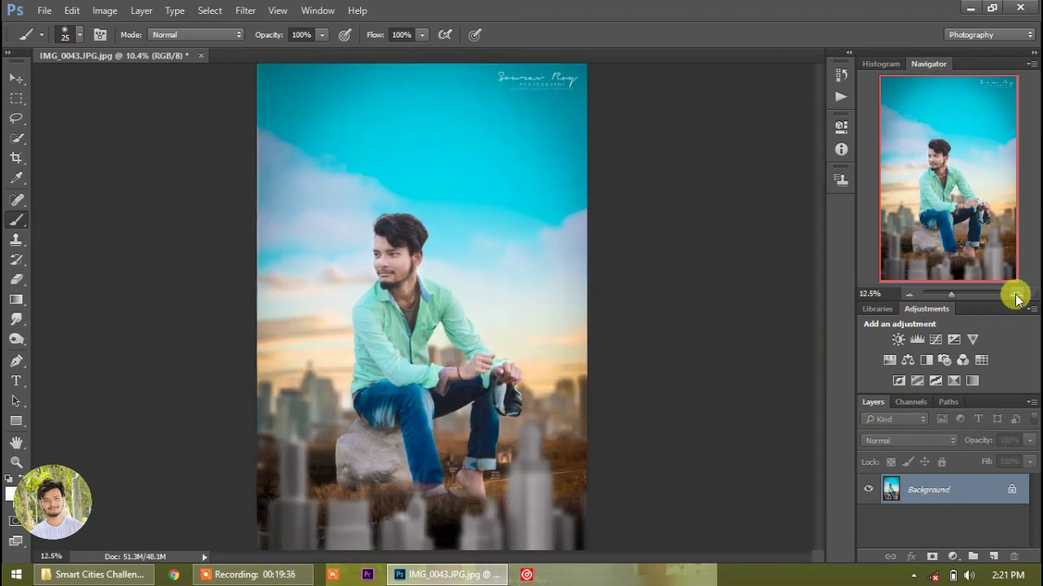
Step: Save the image to the Desktop as JPEG vvv.jpg with default options, then close Photoshop
{"action": "left_click", "coordinate": [909, 293]}
{"action": "left_click", "coordinate": [909, 293]}
{"action": "left_click", "coordinate": [44, 10]}
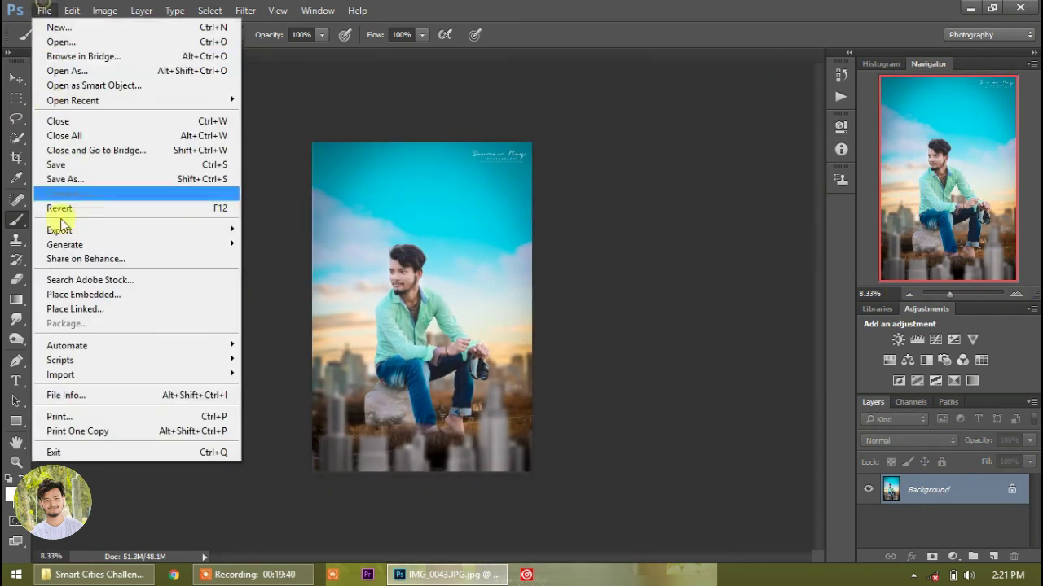
{"action": "left_click", "coordinate": [85, 179]}
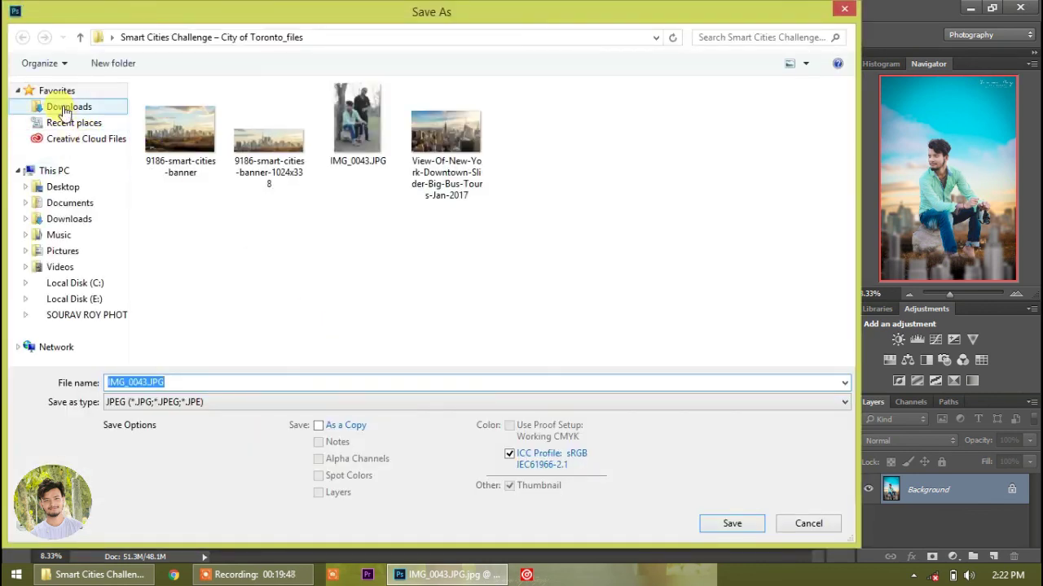
{"action": "left_click", "coordinate": [63, 188]}
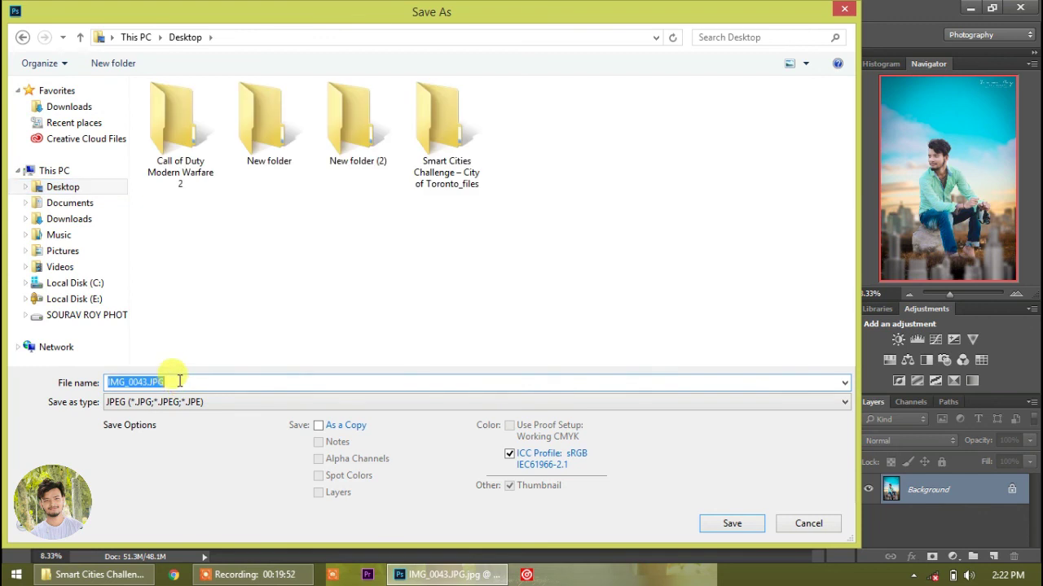
{"action": "type", "text": "sroy"}
{"action": "left_click", "coordinate": [732, 523]}
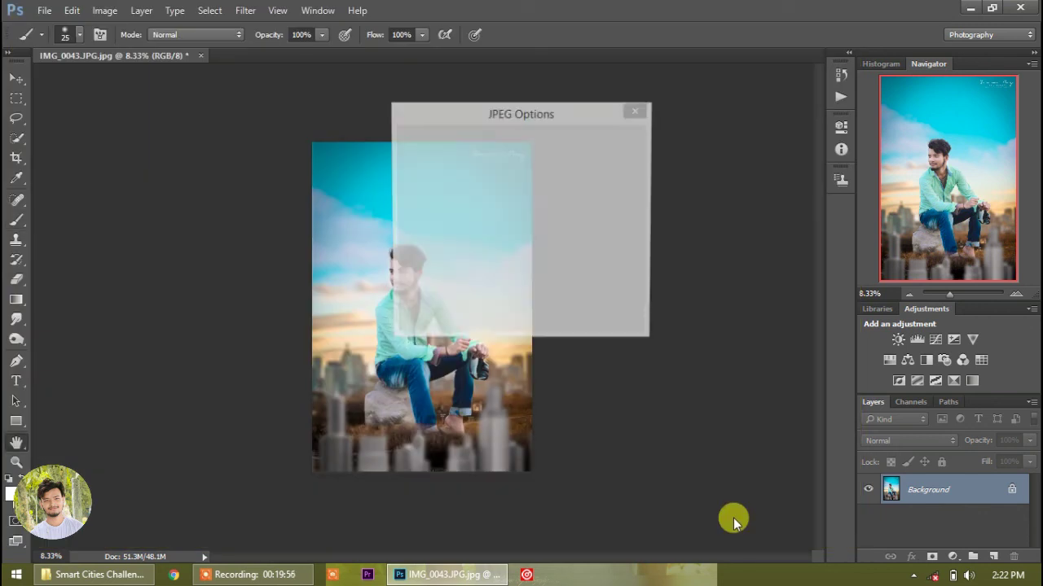
{"action": "left_click", "coordinate": [619, 140]}
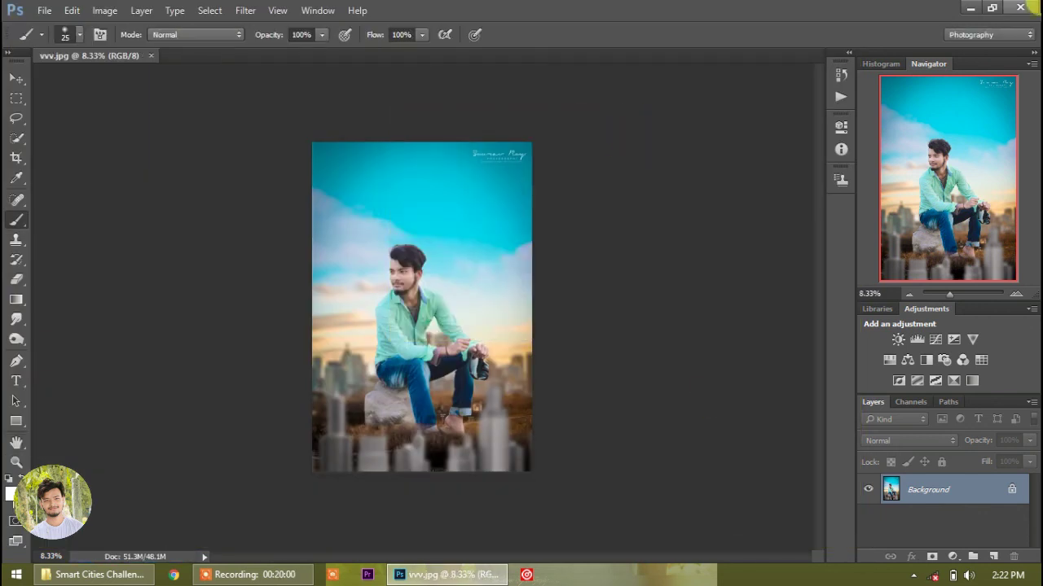
{"action": "left_click", "coordinate": [1020, 8]}
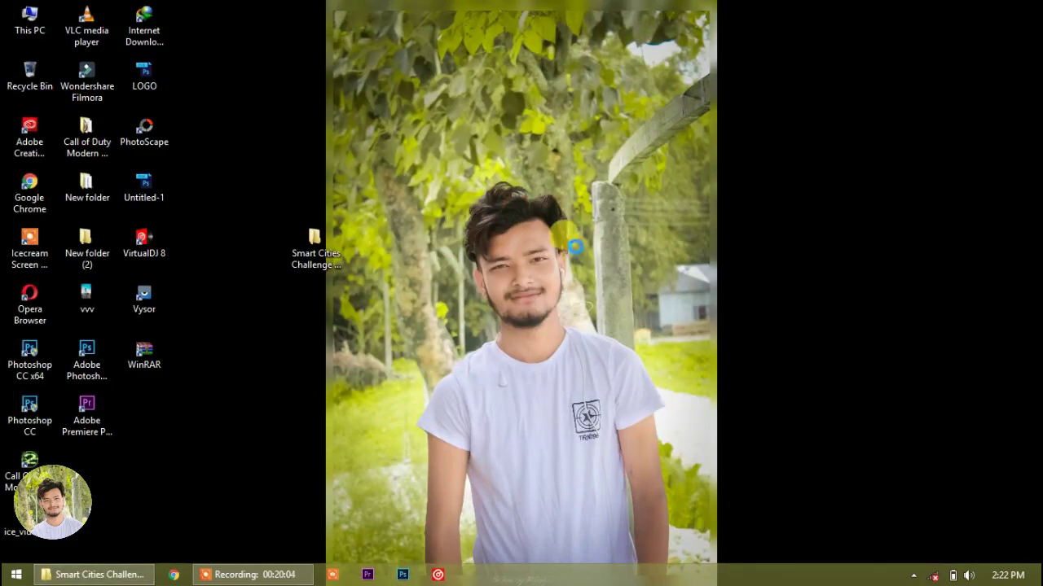
Step: Refresh the desktop twice and show the Icecream recorder's Record video panel
{"action": "right_click", "coordinate": [516, 207]}
{"action": "left_click", "coordinate": [570, 242]}
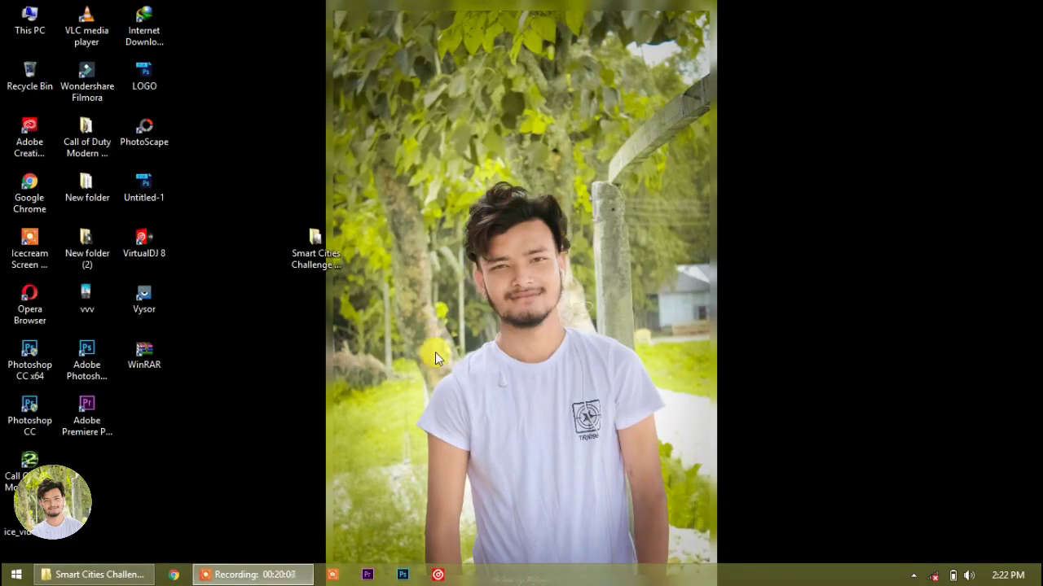
{"action": "right_click", "coordinate": [276, 328]}
{"action": "left_click", "coordinate": [280, 372]}
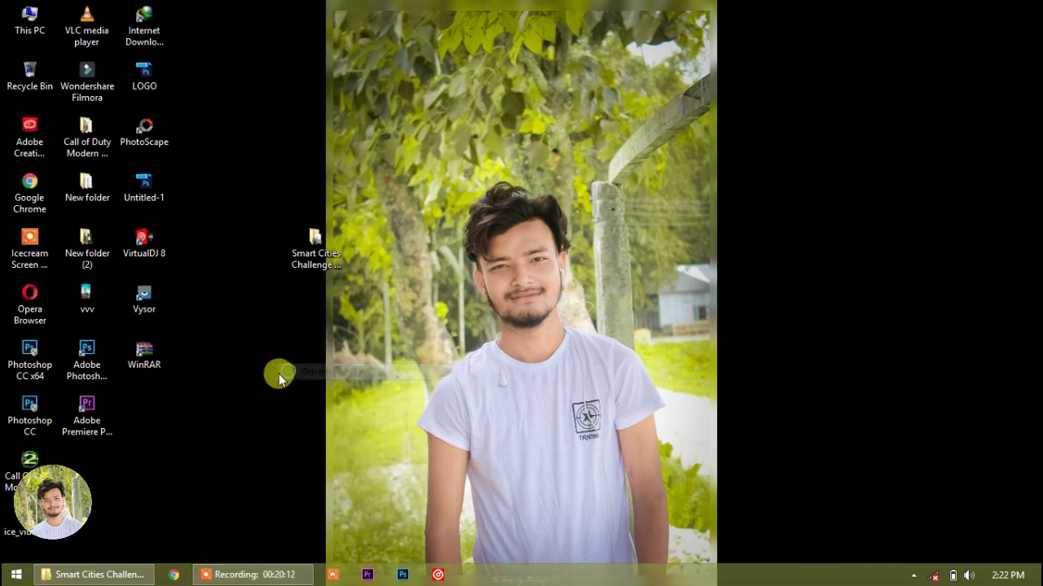
{"action": "left_click", "coordinate": [252, 572]}
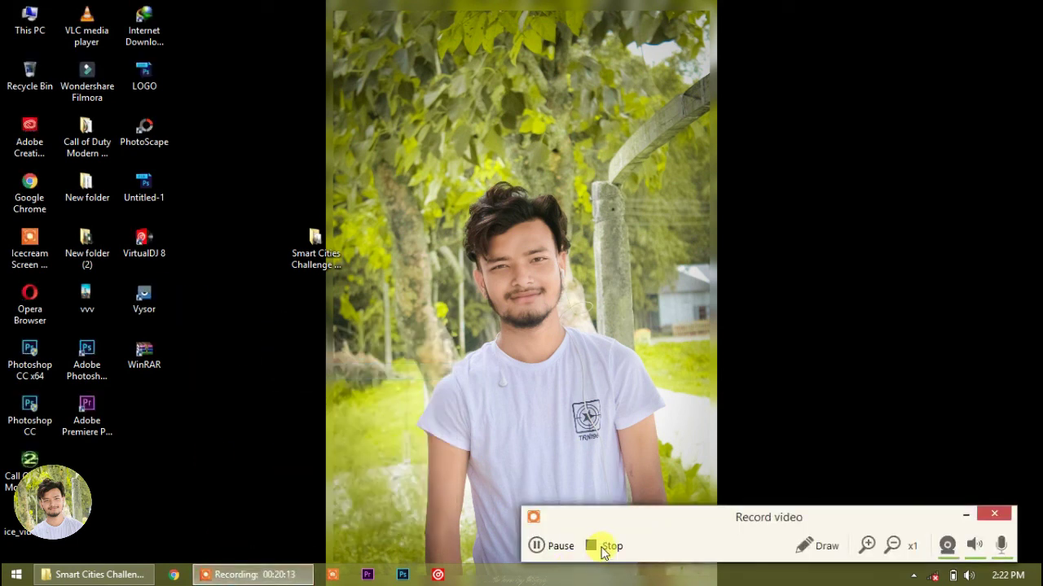